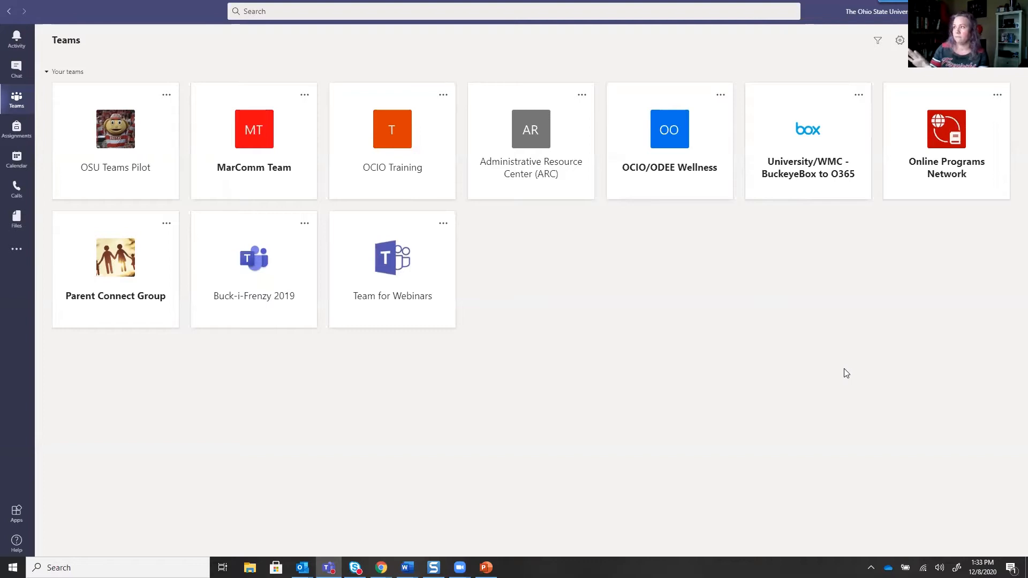
View the team type filter options, and switch to Chrome's Administrative Resource Center page on OneDrive for Business
click(877, 42)
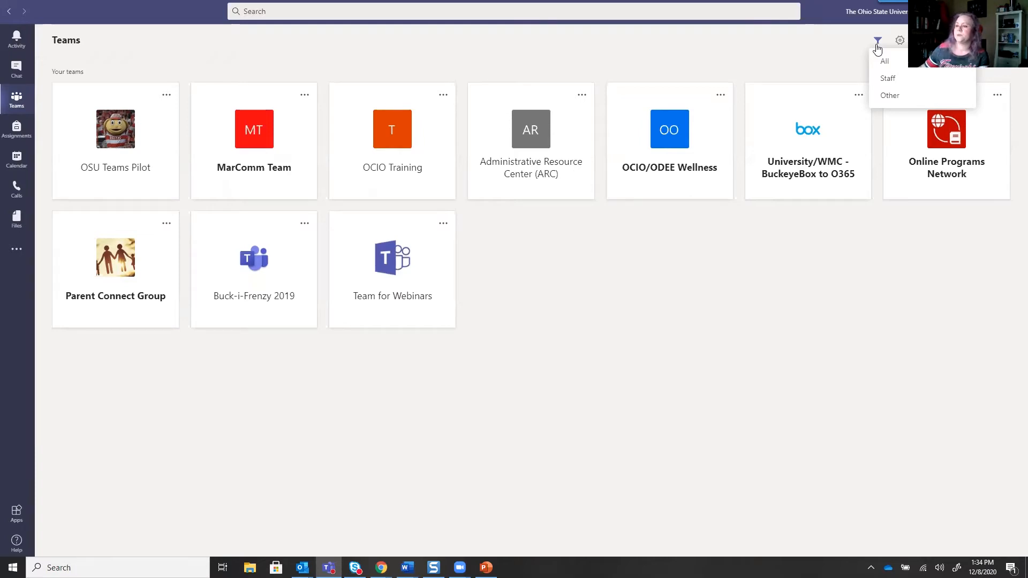
click(381, 567)
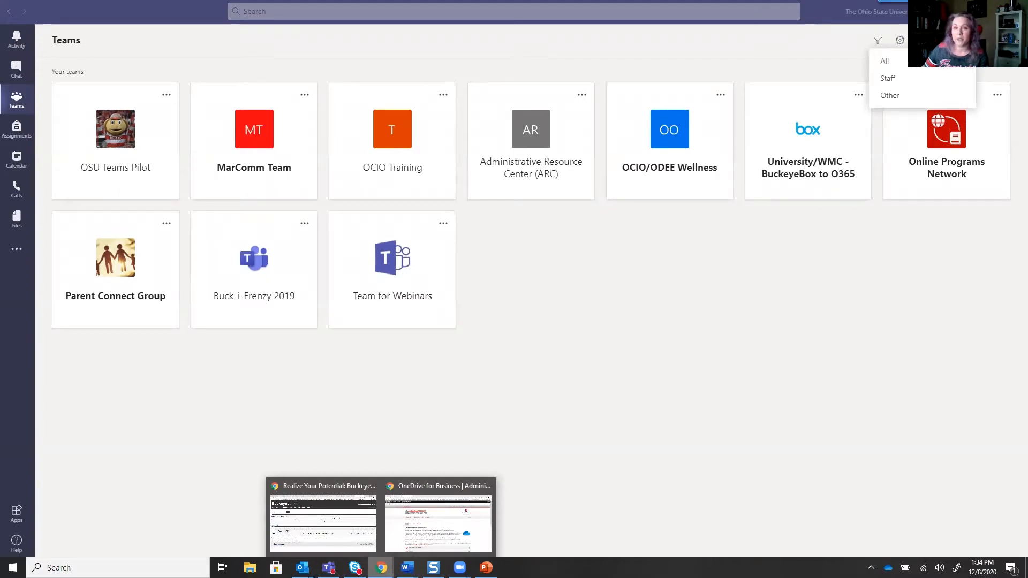
click(417, 536)
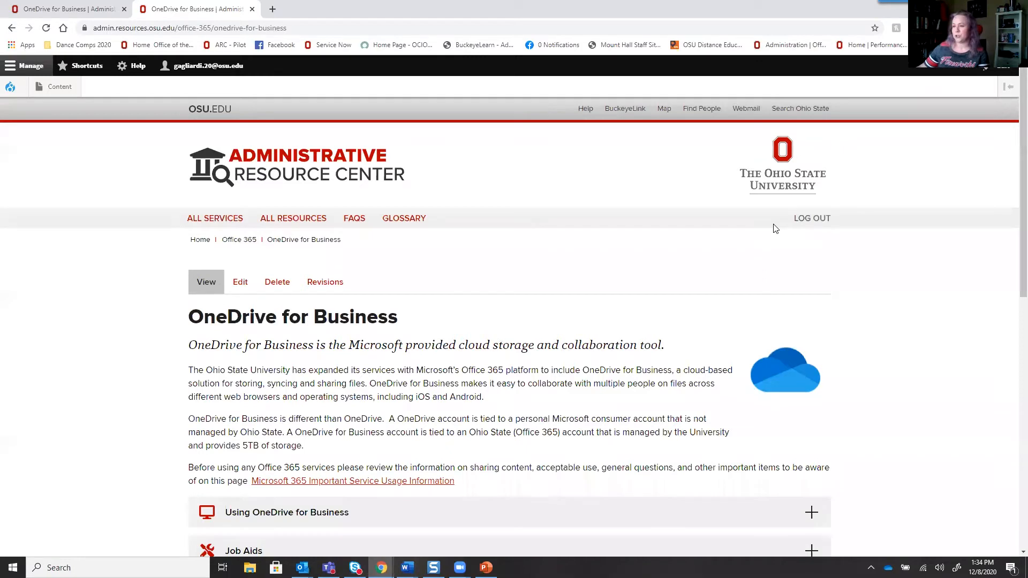
Skim the OneDrive for Business page and go to the Teams page of the Office 365 section
scroll(751, 248, down, 5)
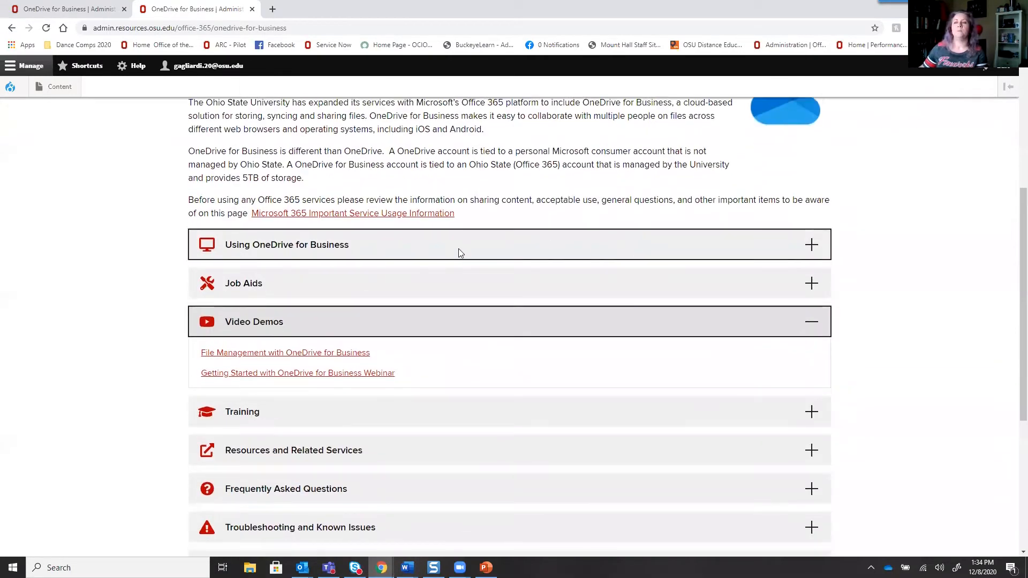
scroll(461, 253, up, 4)
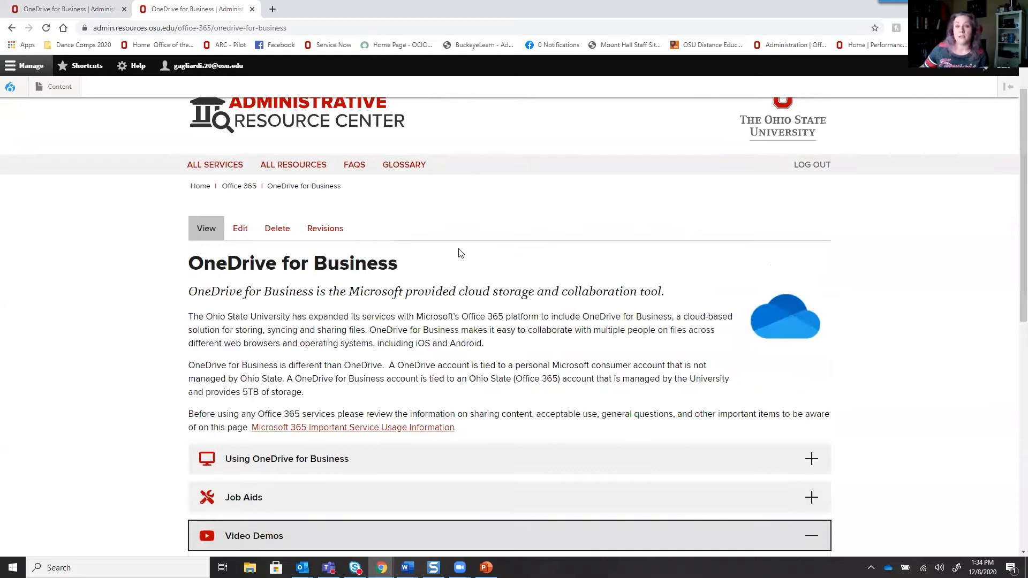
scroll(321, 256, up, 1)
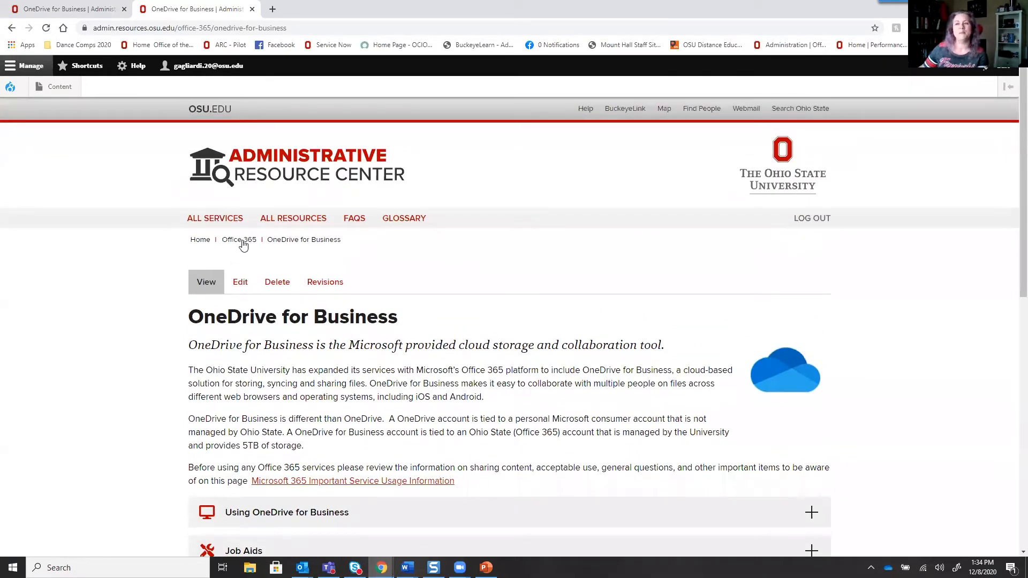
click(243, 245)
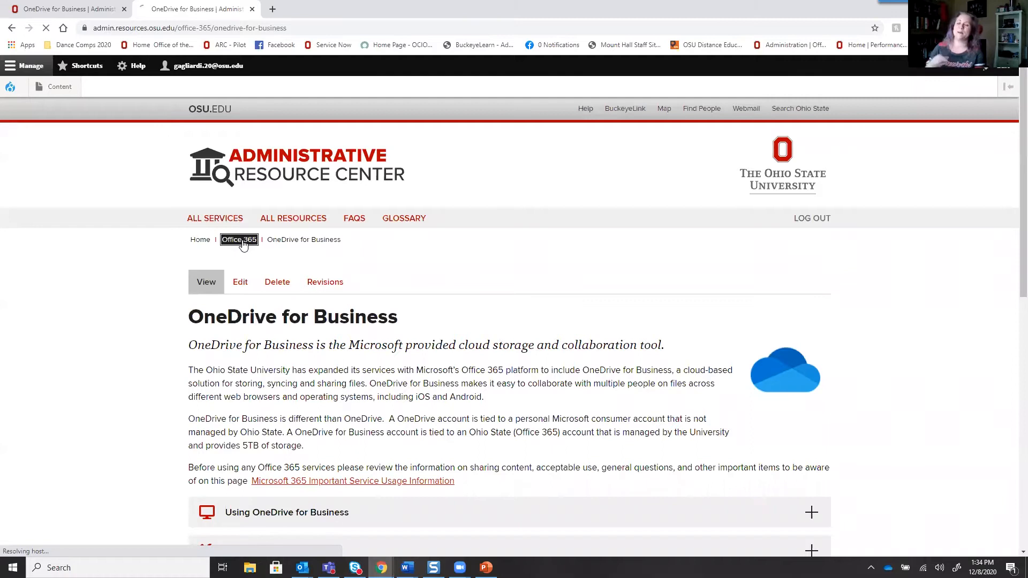
scroll(430, 294, down, 4)
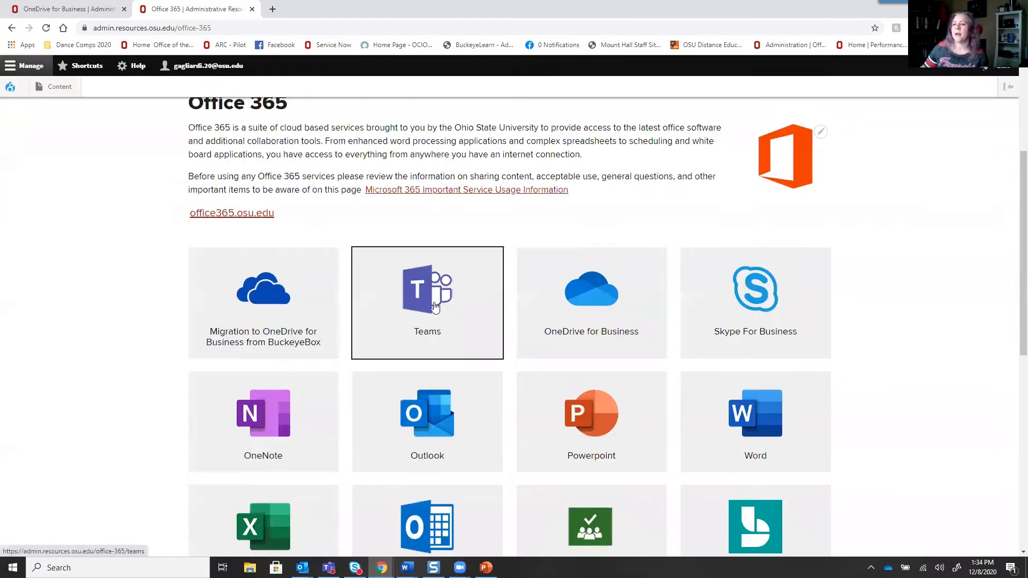
click(435, 307)
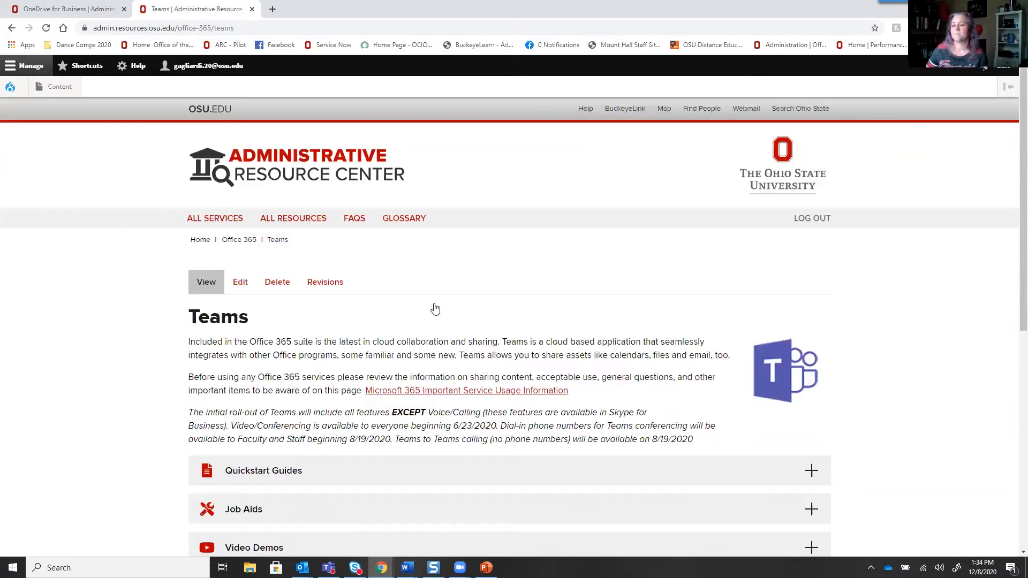
Expand the Job Aids on the Teams page and open the Team Types article under Administrative Guidance
scroll(434, 308, down, 4)
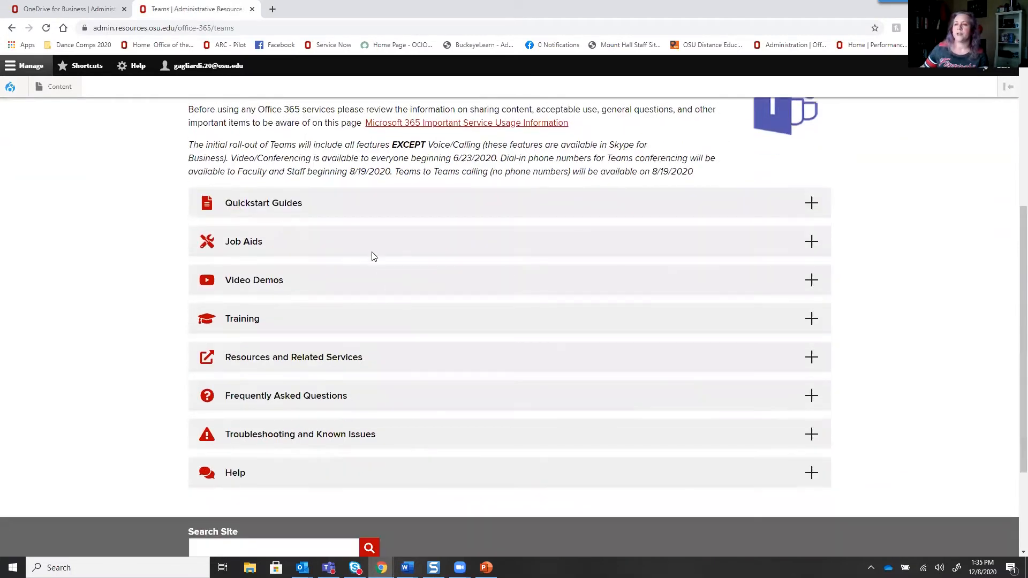
click(374, 251)
scroll(383, 278, down, 2)
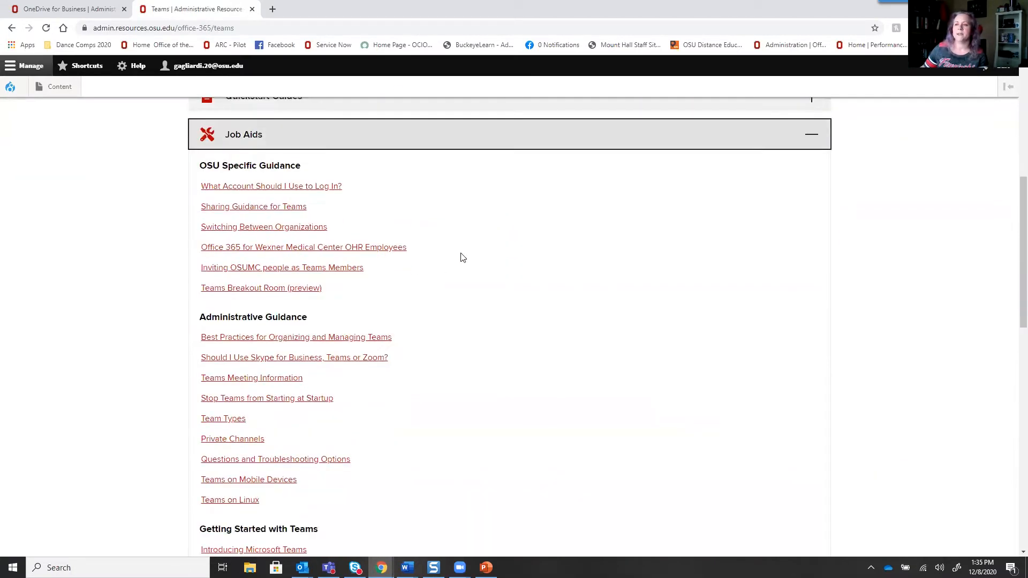
scroll(443, 262, down, 2)
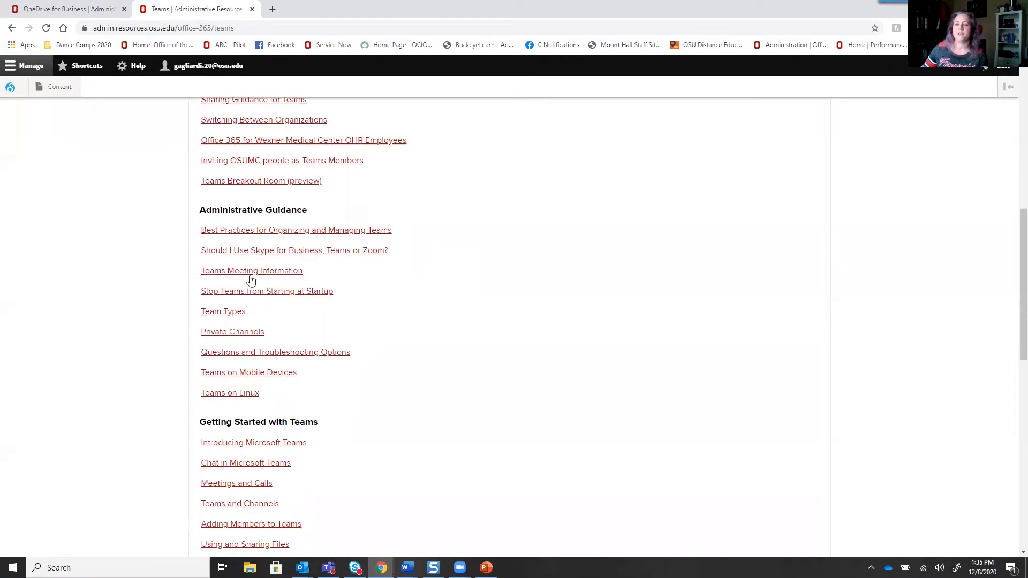
click(212, 316)
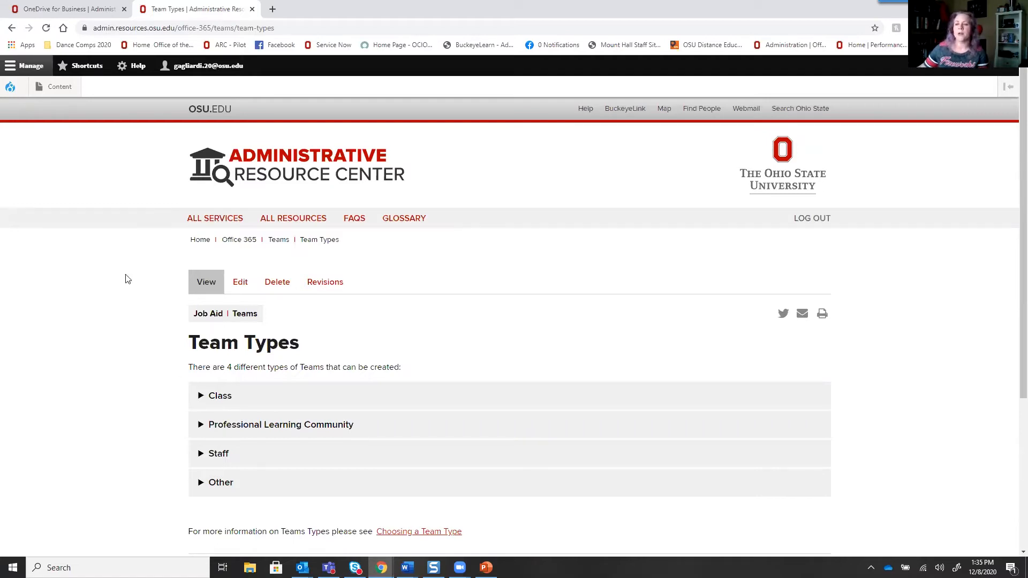
Expand the Class team type and read through its features and goals
click(245, 395)
scroll(245, 395, down, 3)
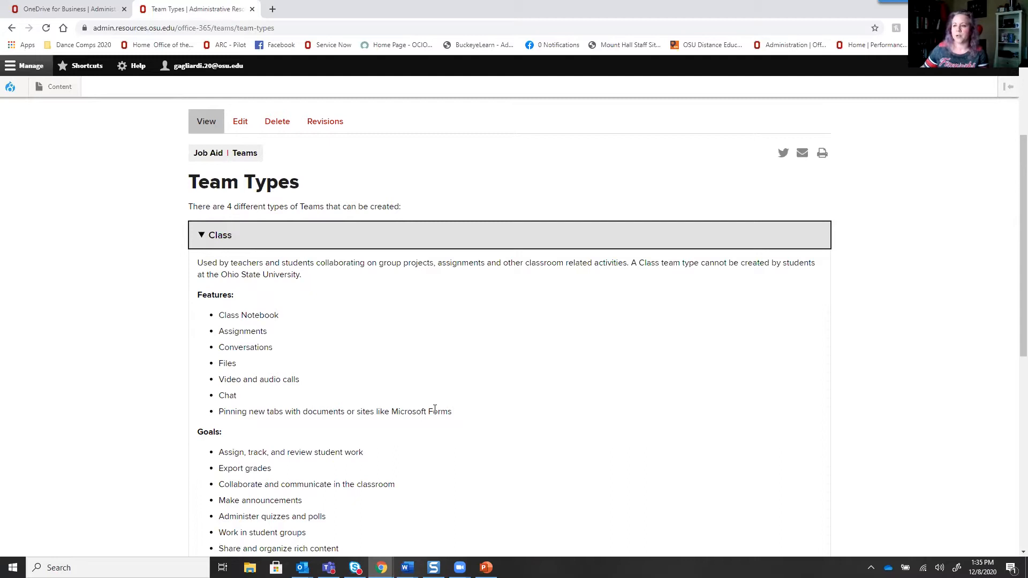
scroll(489, 369, down, 5)
scroll(492, 371, up, 4)
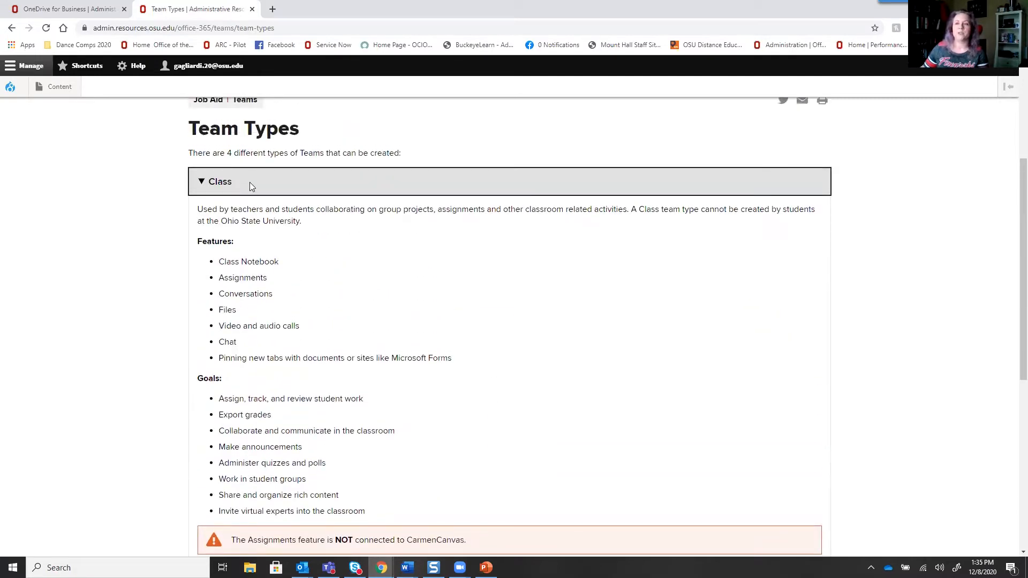
scroll(391, 420, down, 2)
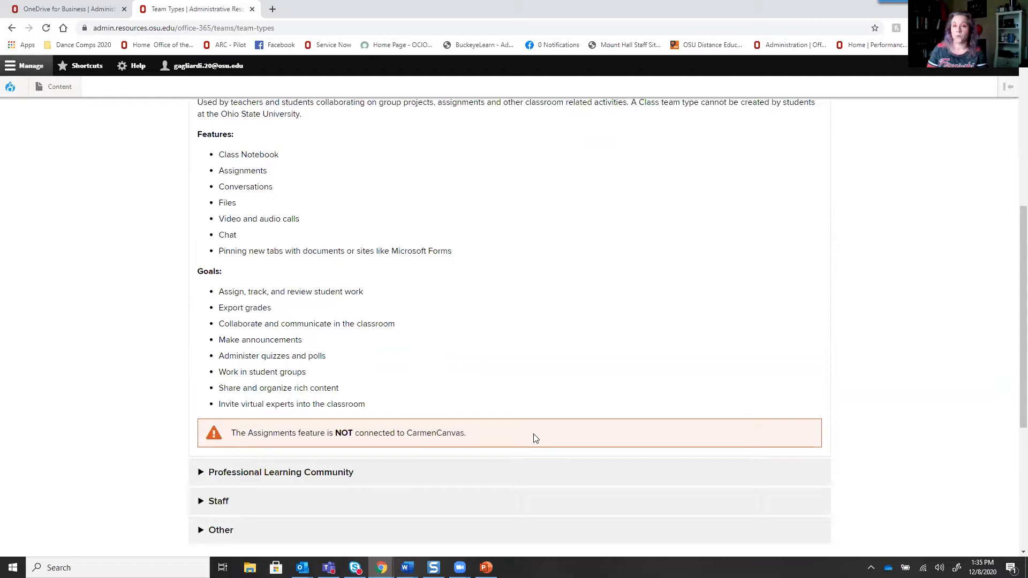
Expand the Professional Learning Community, Staff and Other team types to review their features and goals
scroll(534, 436, down, 3)
click(368, 309)
scroll(368, 311, down, 6)
click(326, 321)
scroll(318, 347, down, 3)
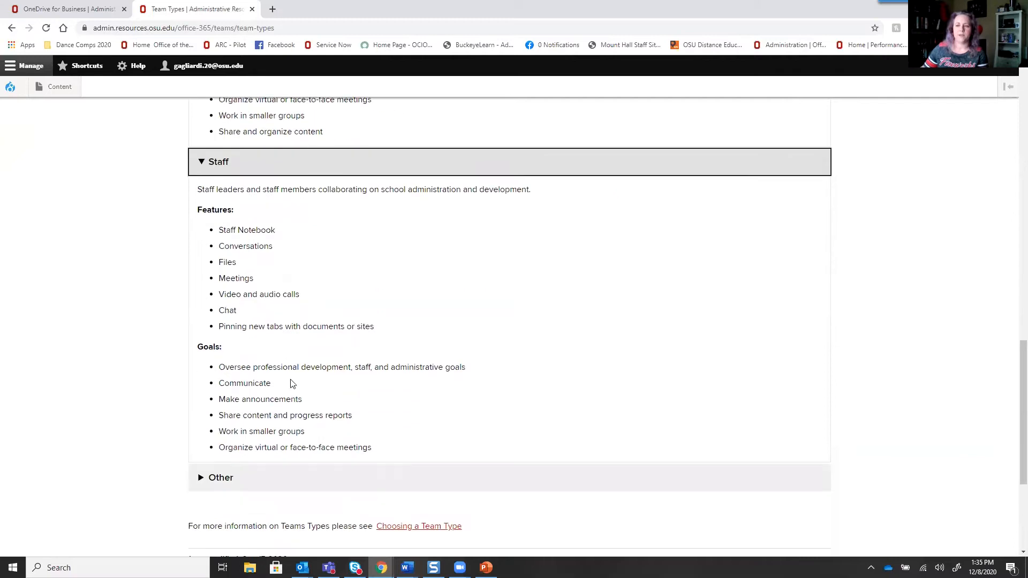
click(275, 484)
scroll(445, 437, up, 18)
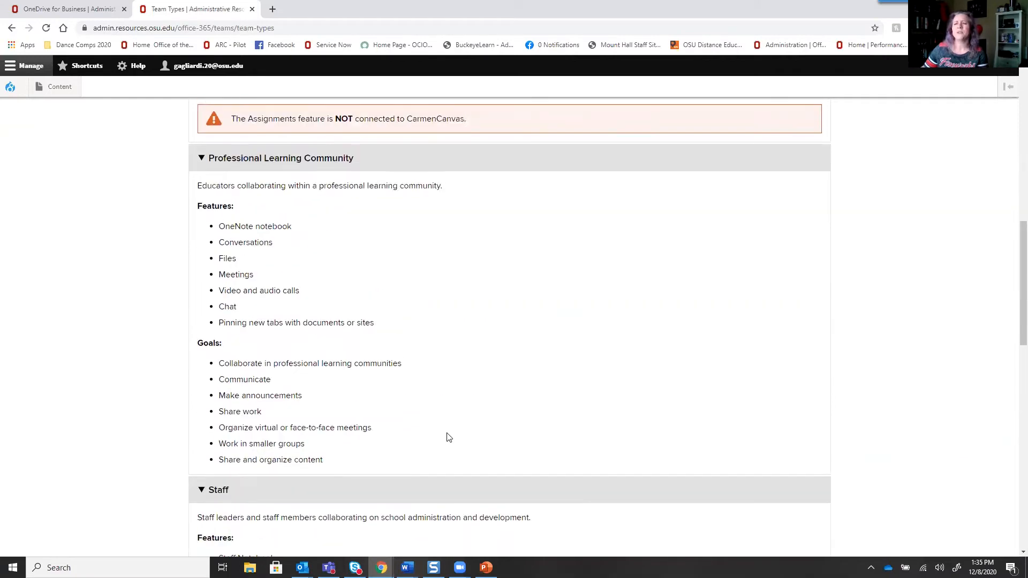
Return from Team Types to the Teams overview page and browse its Job Aids list
click(279, 240)
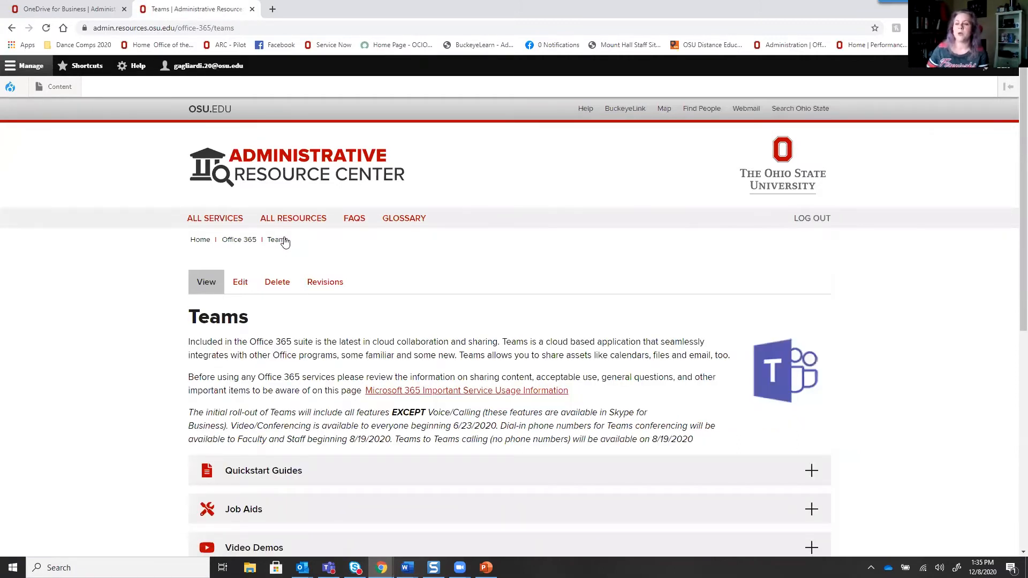
scroll(285, 242, down, 2)
click(327, 403)
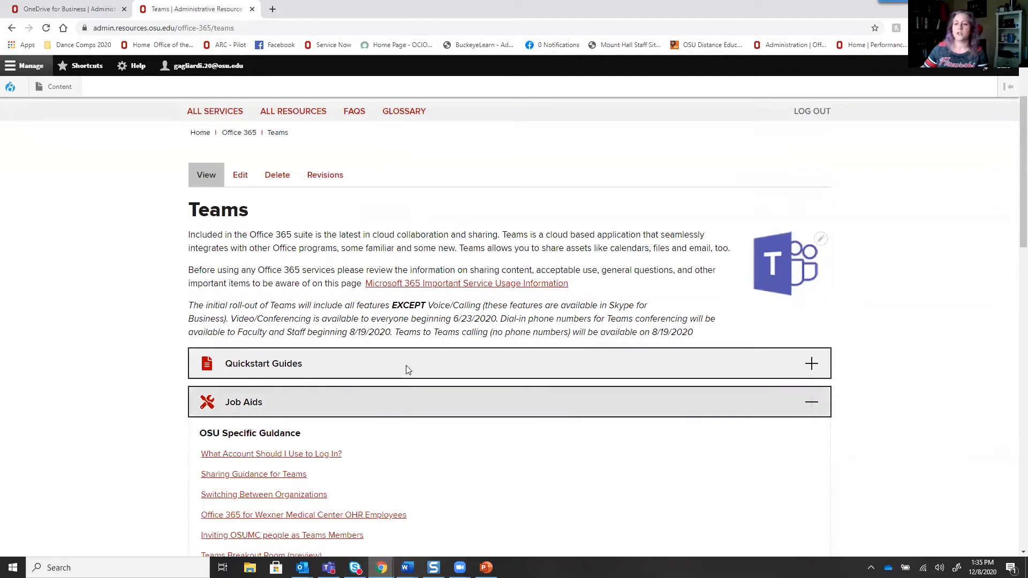
scroll(406, 365, down, 2)
scroll(411, 364, down, 2)
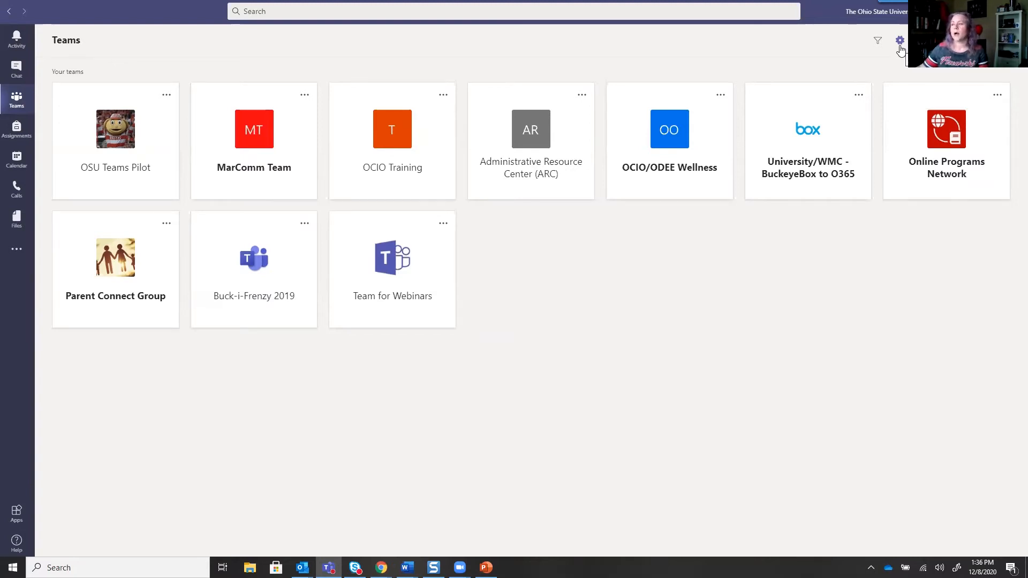
In Microsoft Teams, open the Manage teams list, view the options for Administrative Resource Center (ARC), and return to the teams overview
click(900, 47)
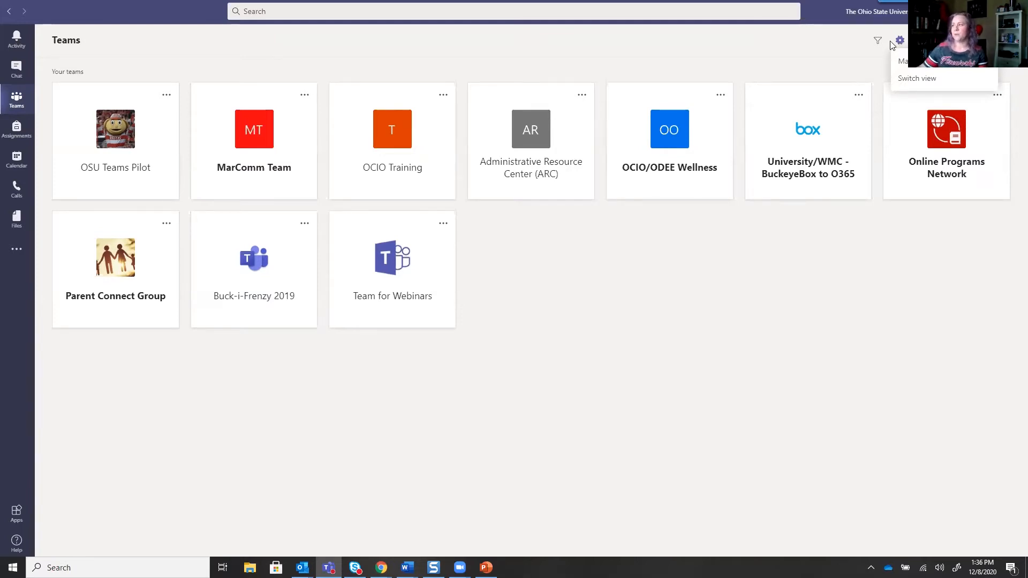
click(915, 67)
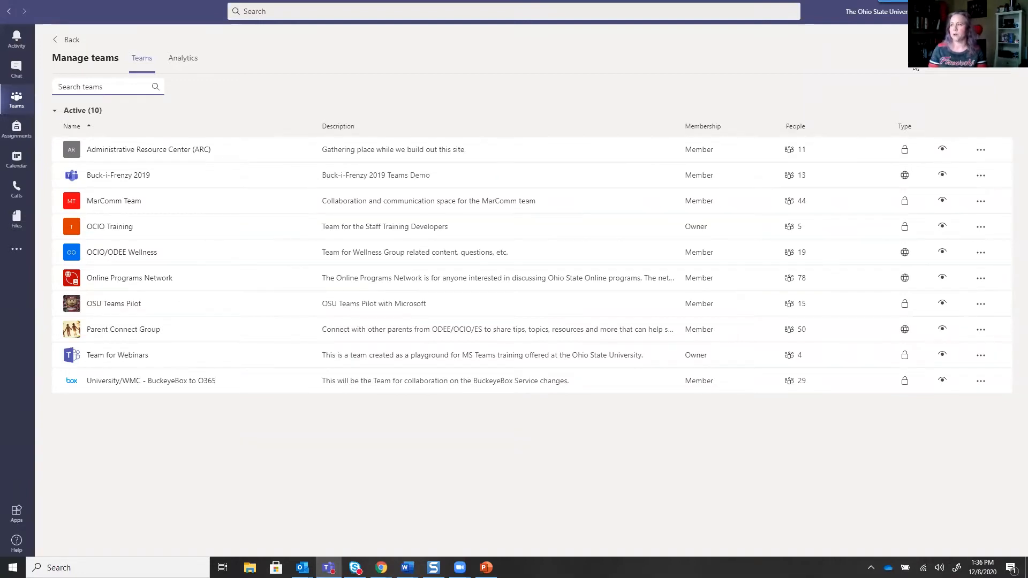
click(981, 154)
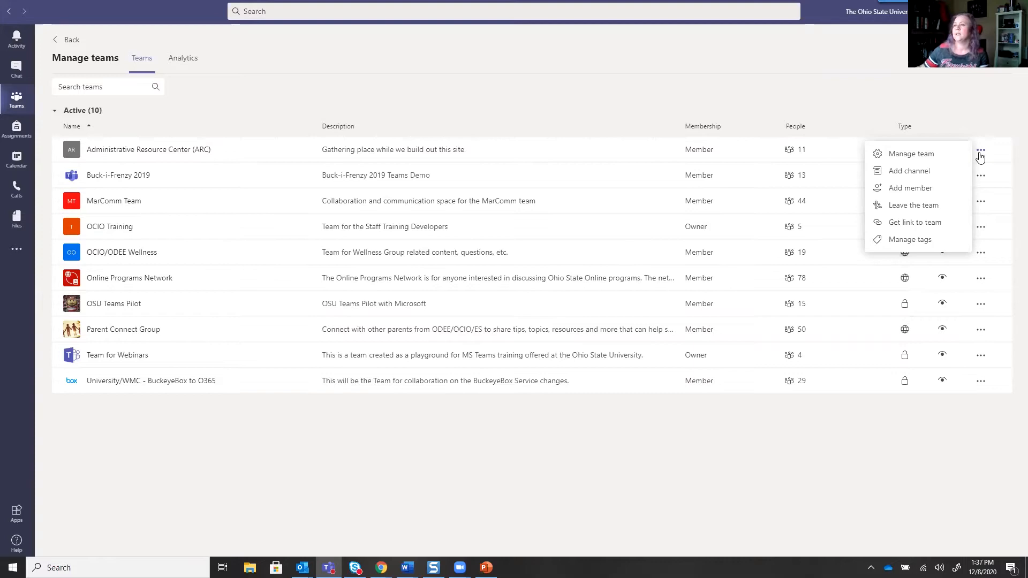
click(78, 37)
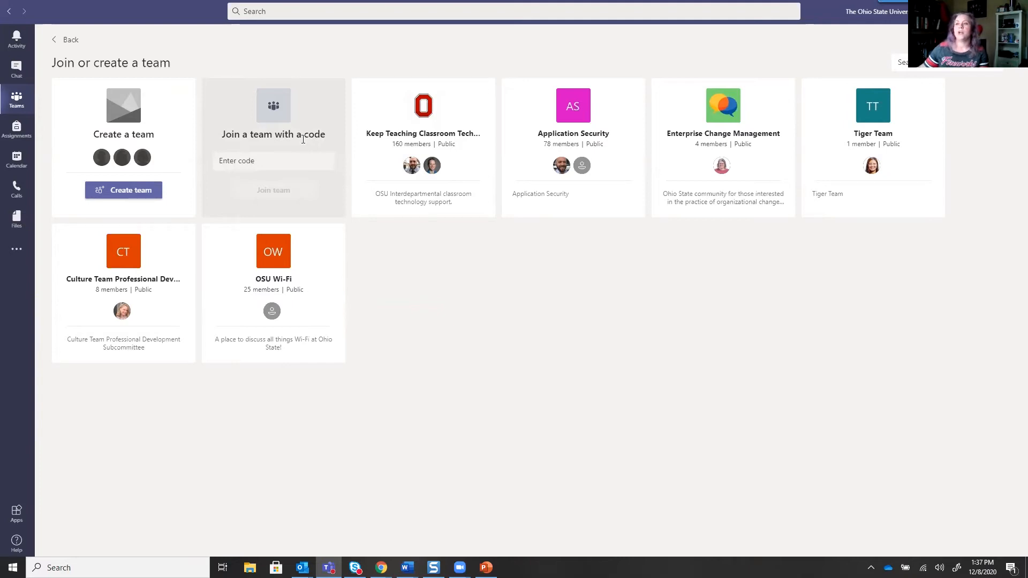
Start creating a new team of the Staff type and name it "This is a New Test Team"
click(137, 193)
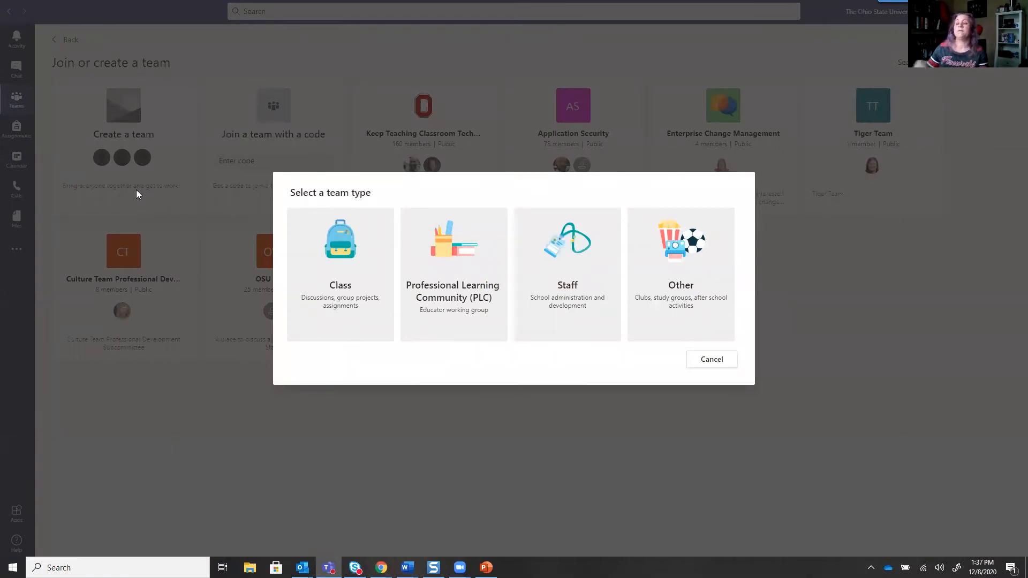
click(561, 284)
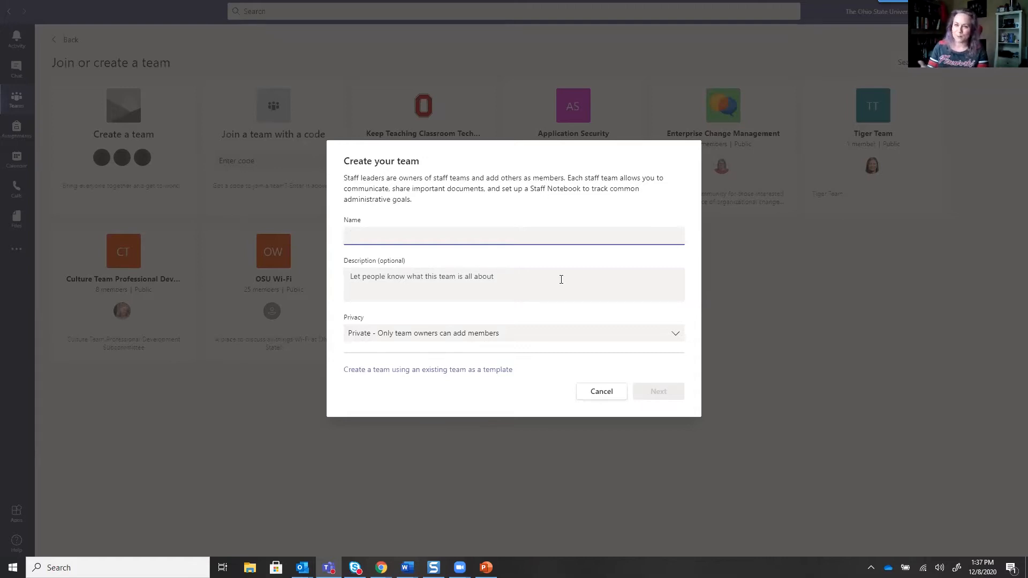
text(This )
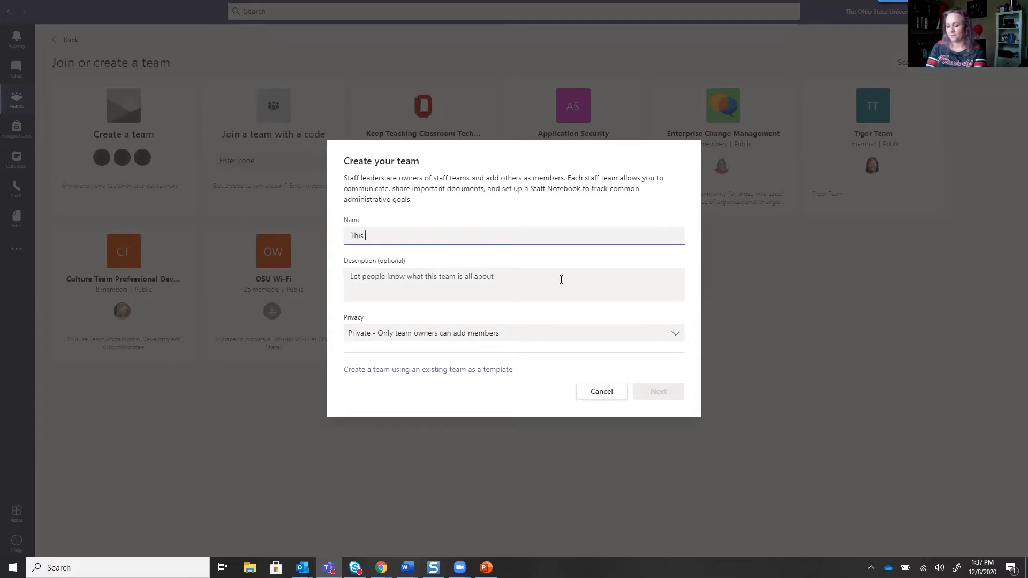
text(is a New Test Team)
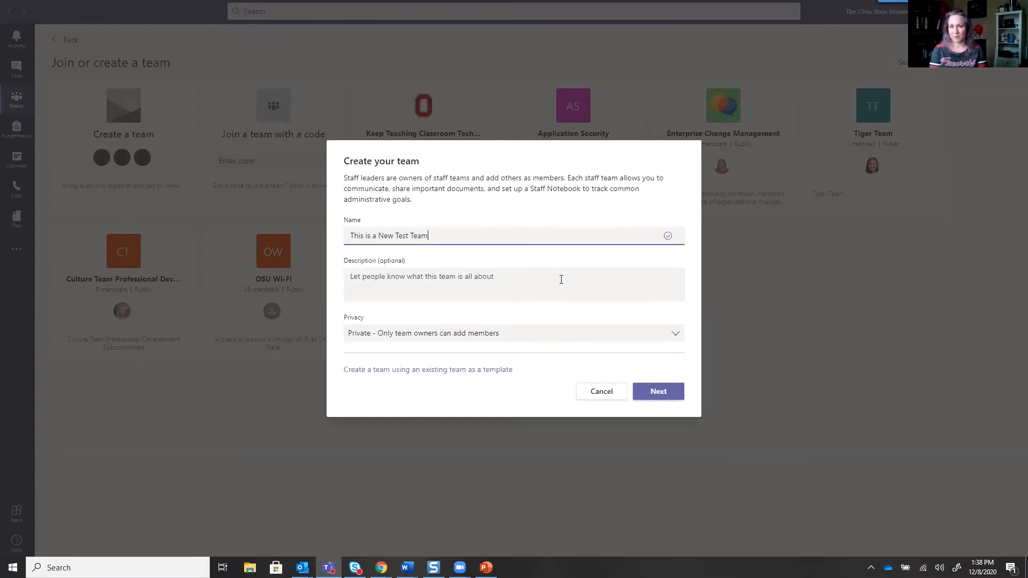
Describe the new team as "This is a test team for webinars" and set its privacy to Private - Only team owners can add members
click(535, 280)
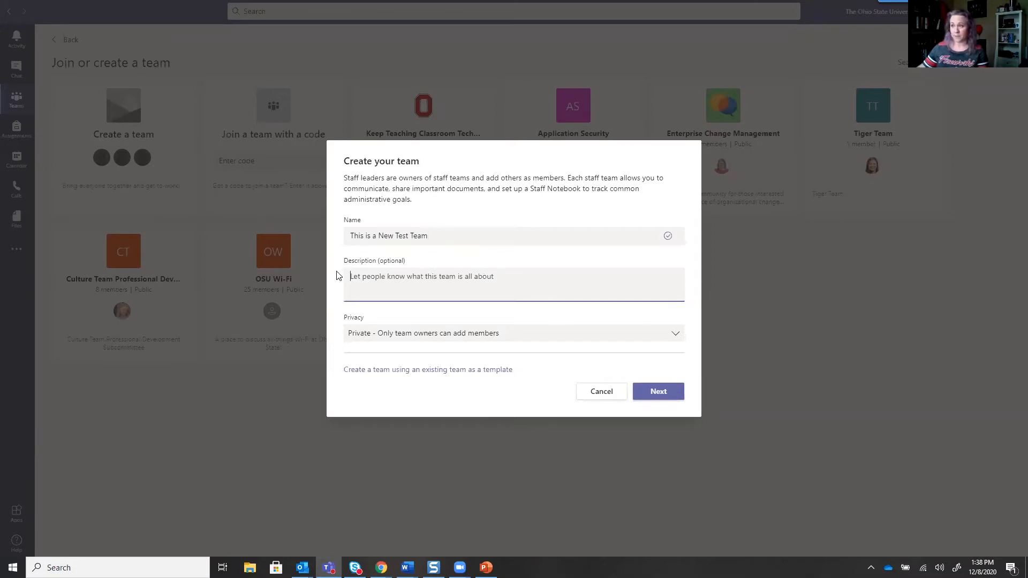
text(This )
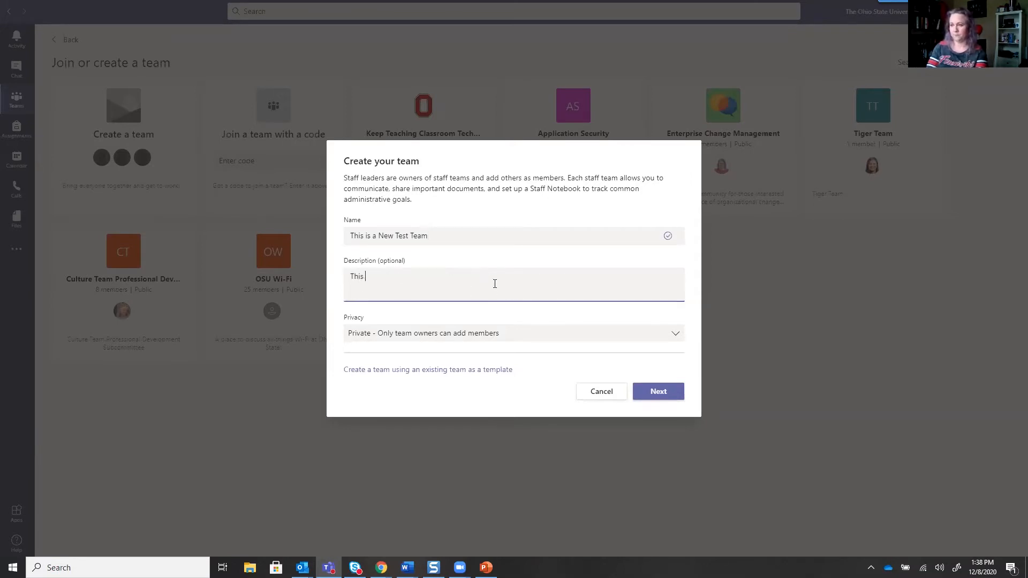
text(is a test team)
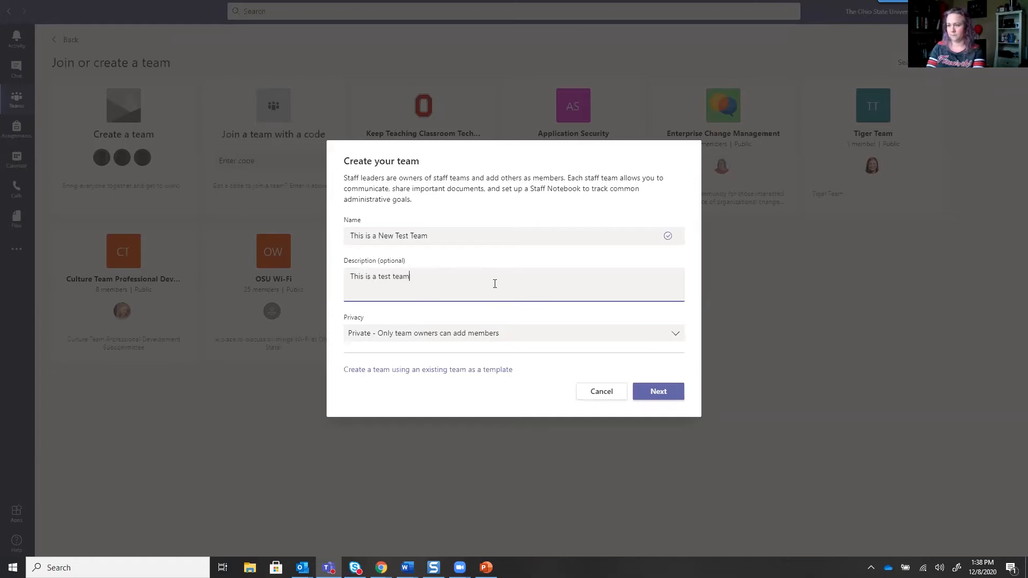
text( for webinars)
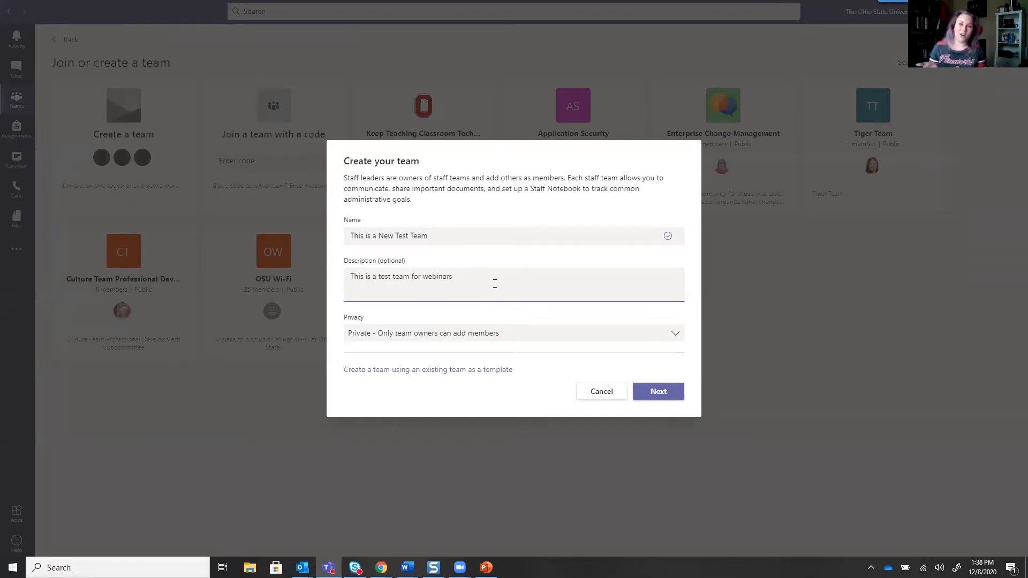
click(488, 333)
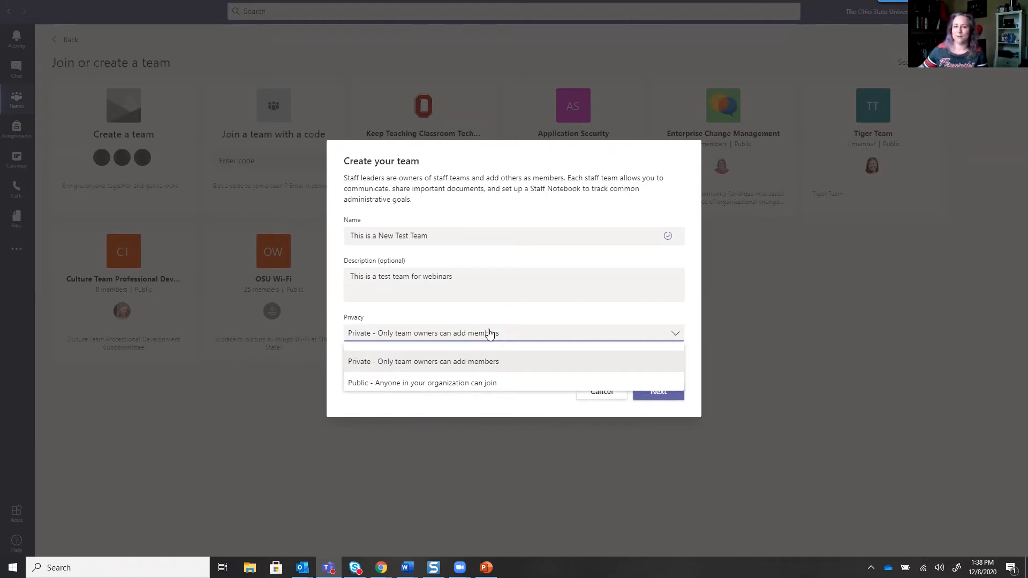
click(487, 362)
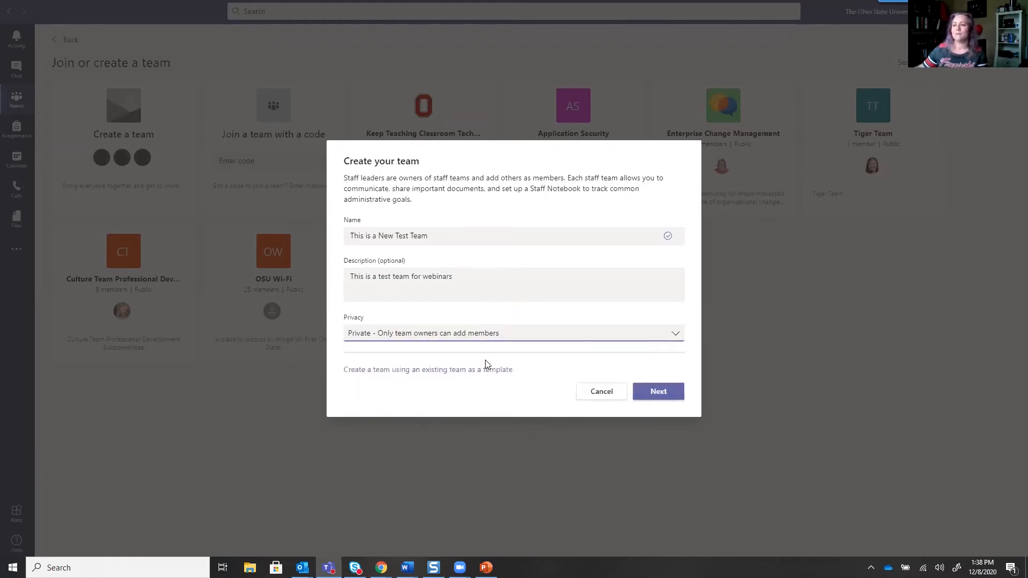
Check the existing teams offered as templates, return to the form, and create the private team as "This is a new test team"
click(427, 370)
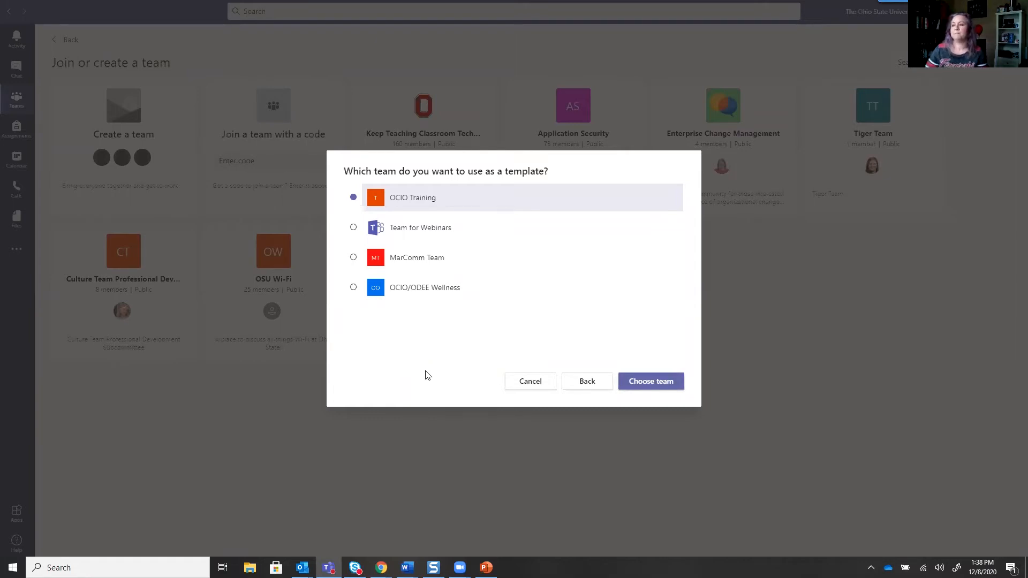
click(596, 386)
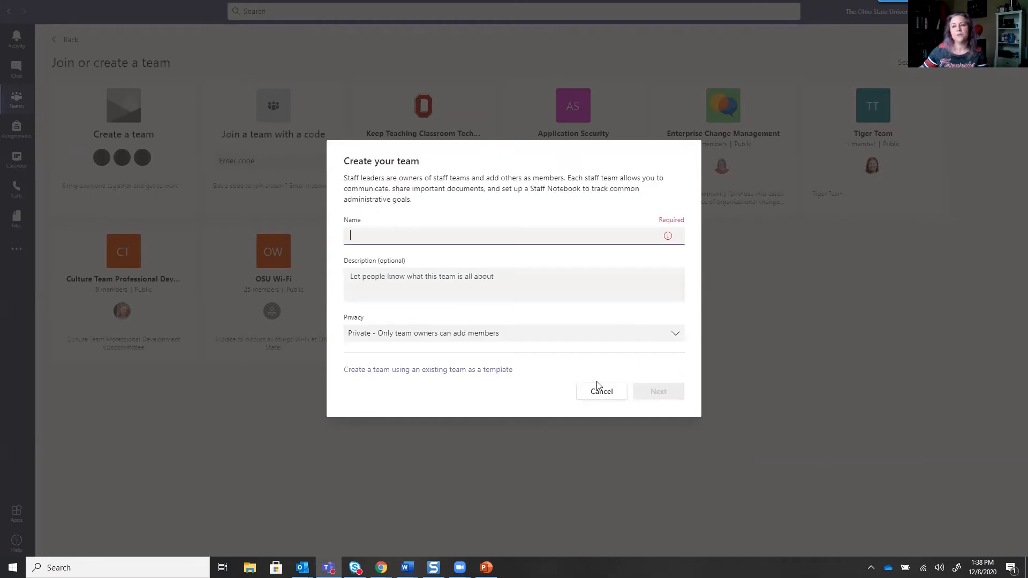
text(This is a new test t)
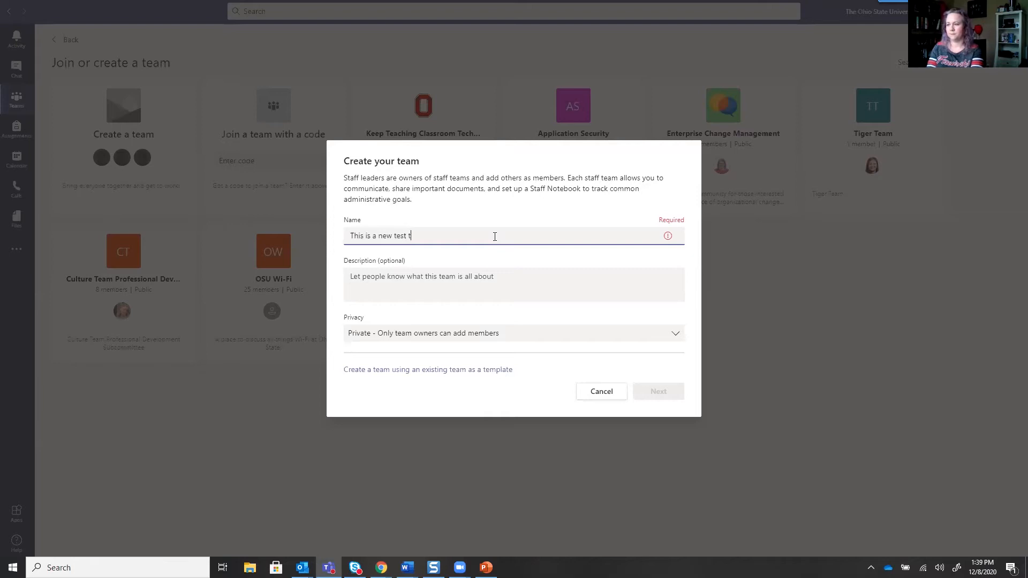
text(eam)
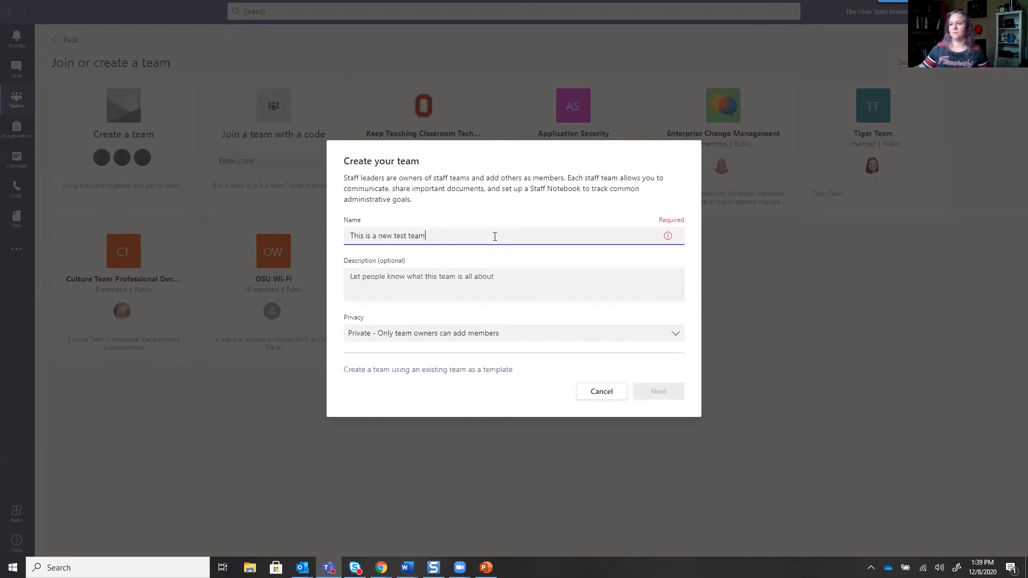
click(662, 393)
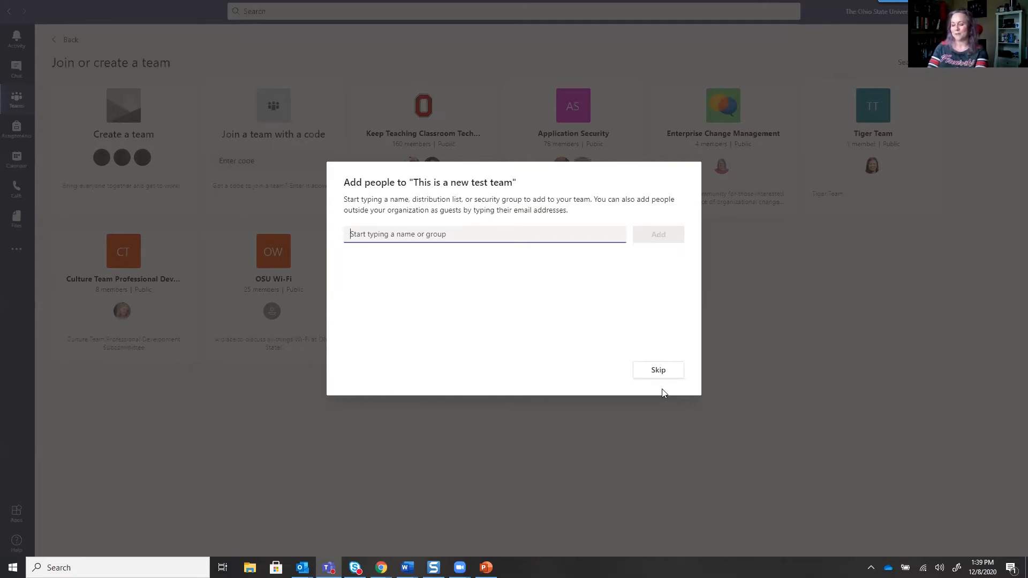
Look up three colleagues by last name and add them to the new test team
text(gosser)
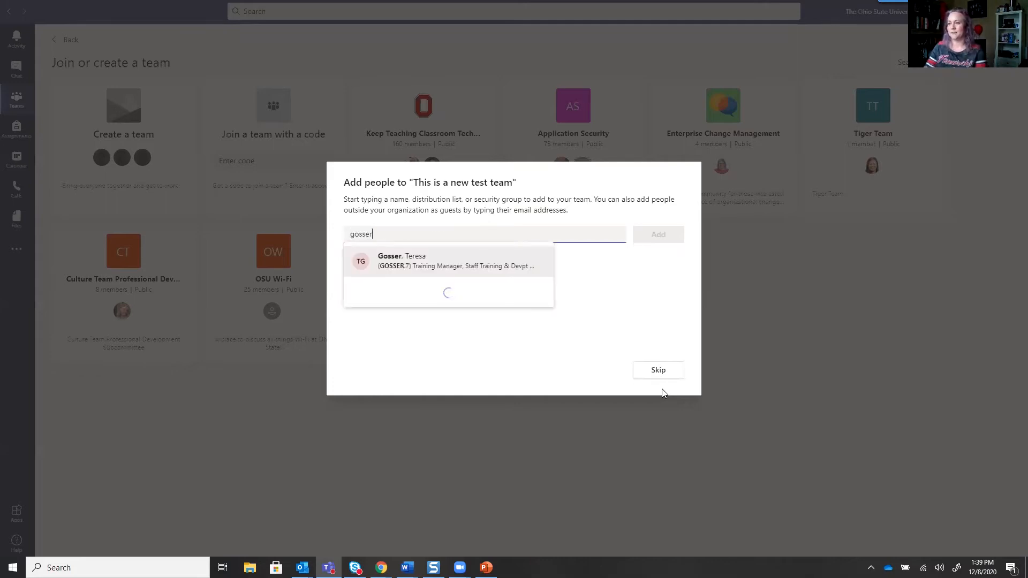
click(425, 263)
text(polloc)
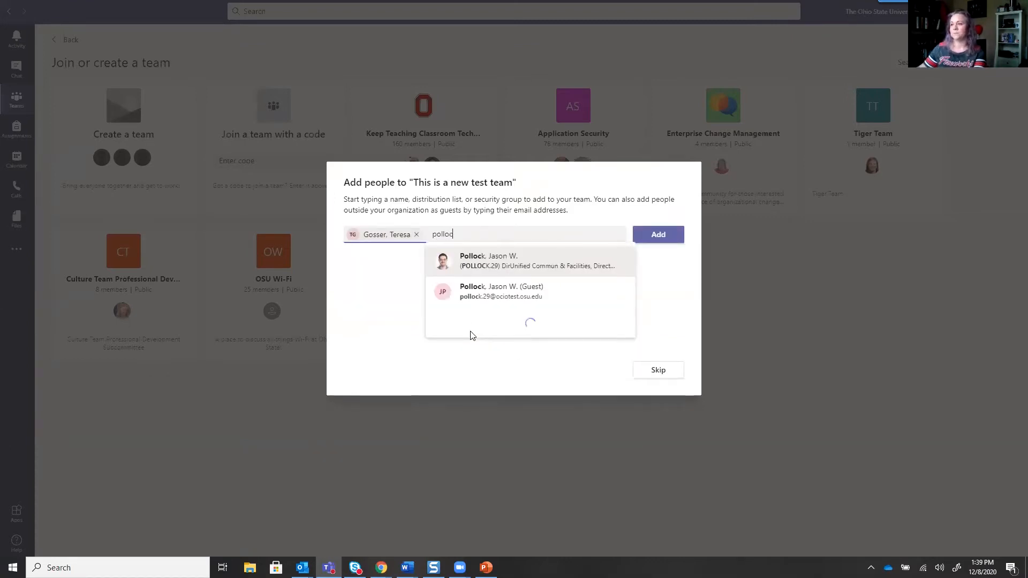
click(509, 260)
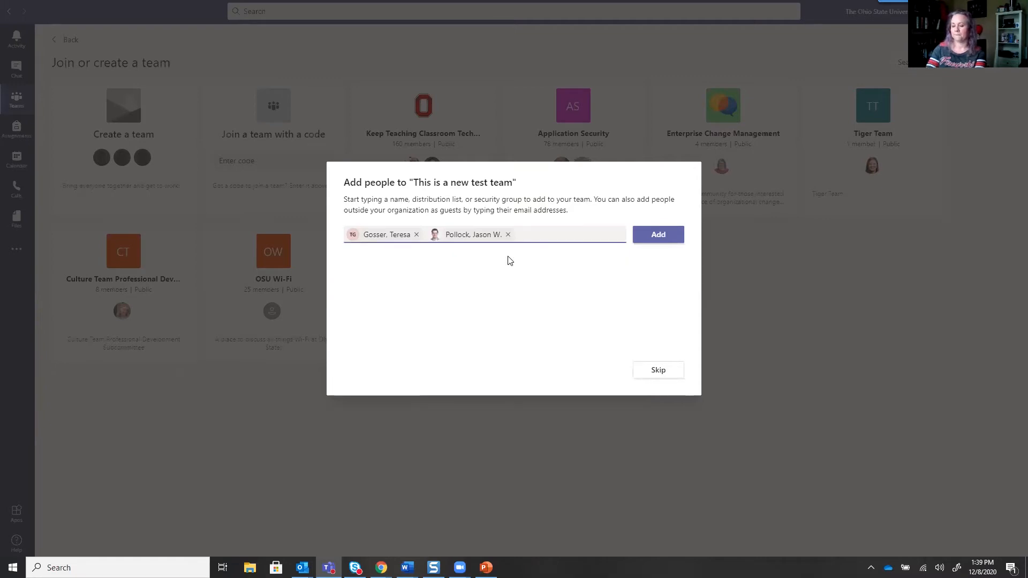
text(hunter)
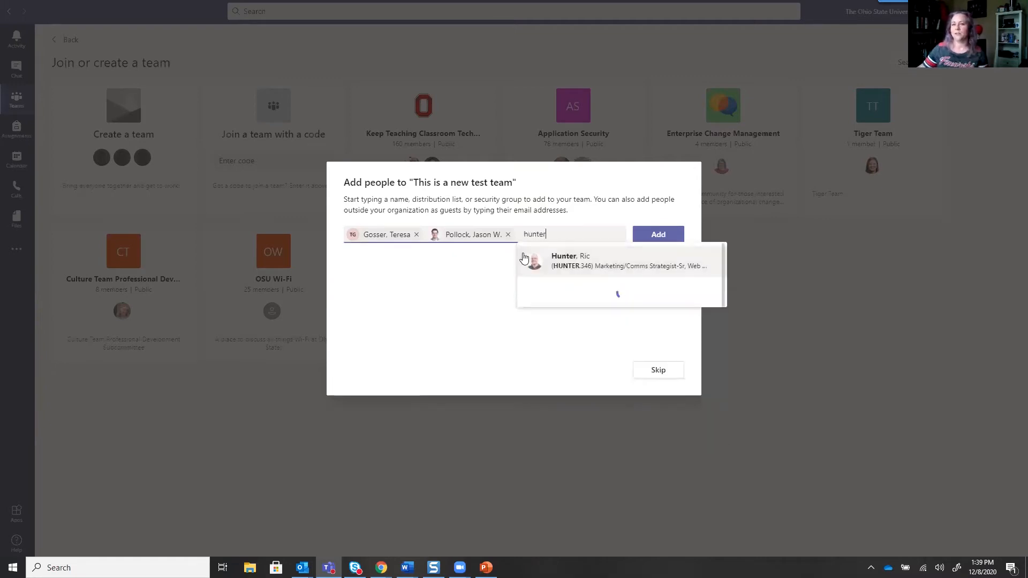
click(594, 266)
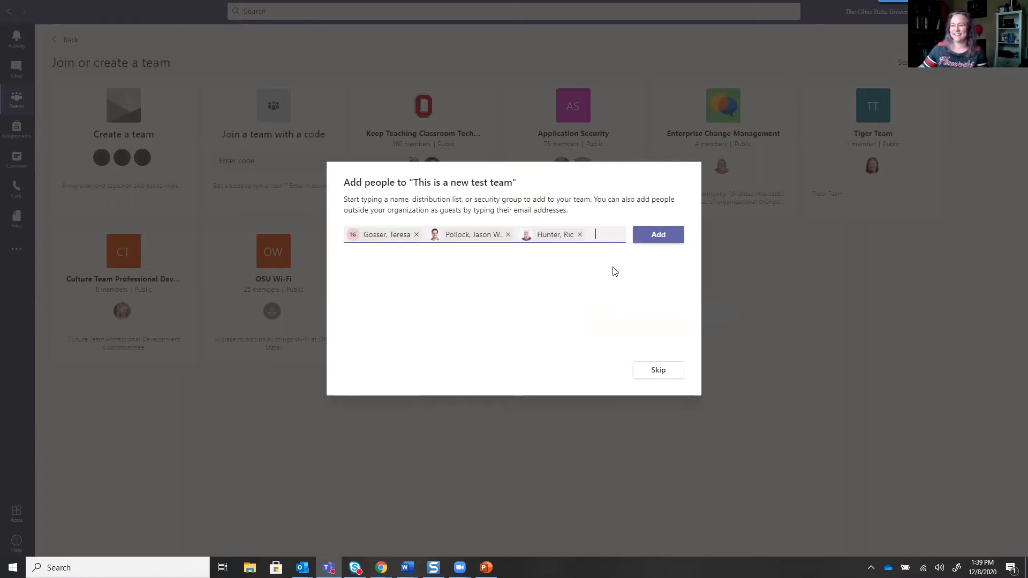
click(662, 238)
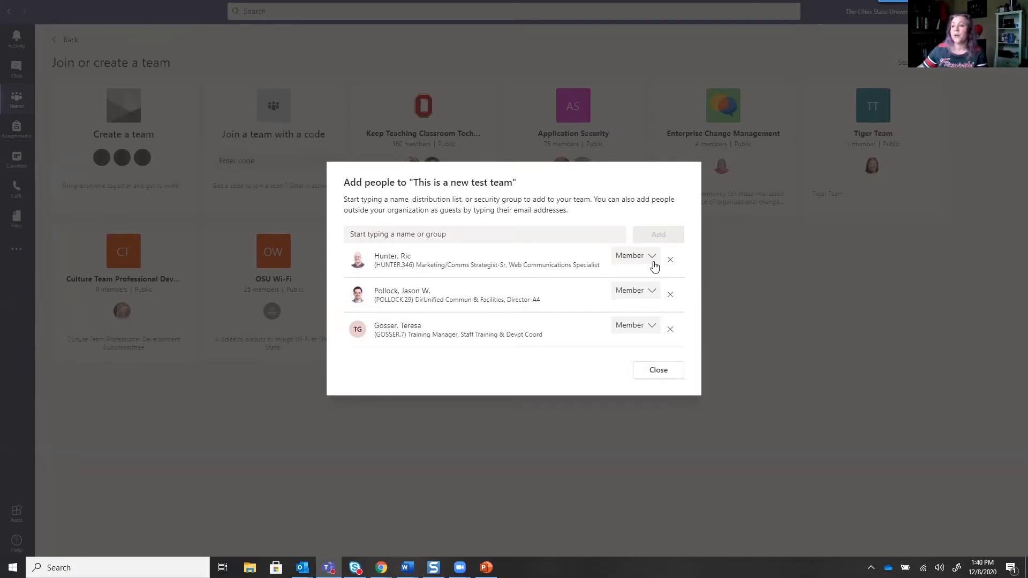
Review the role choices for the added people, keep the Director-A4 as Member, and finish adding people
click(653, 327)
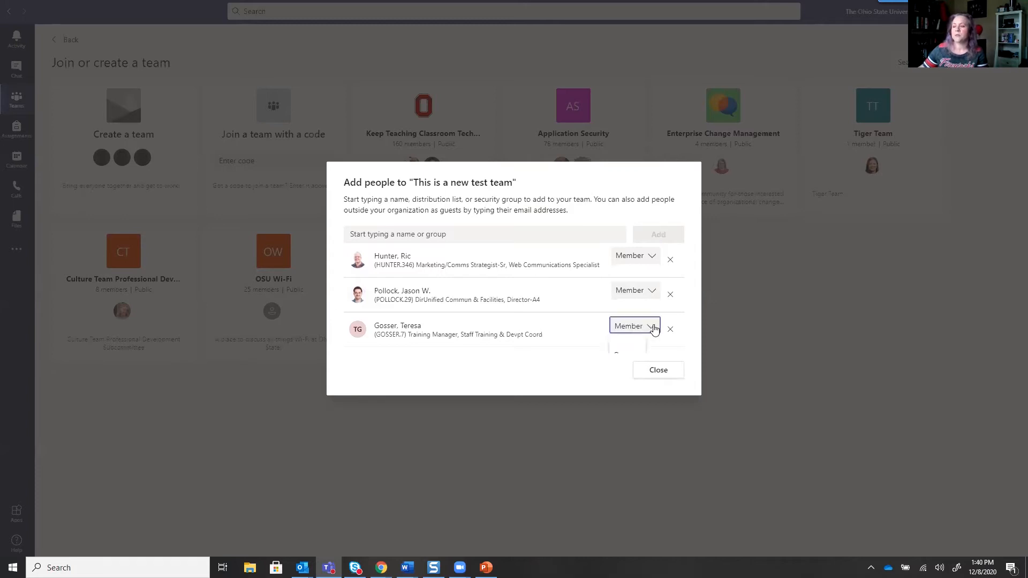
click(655, 292)
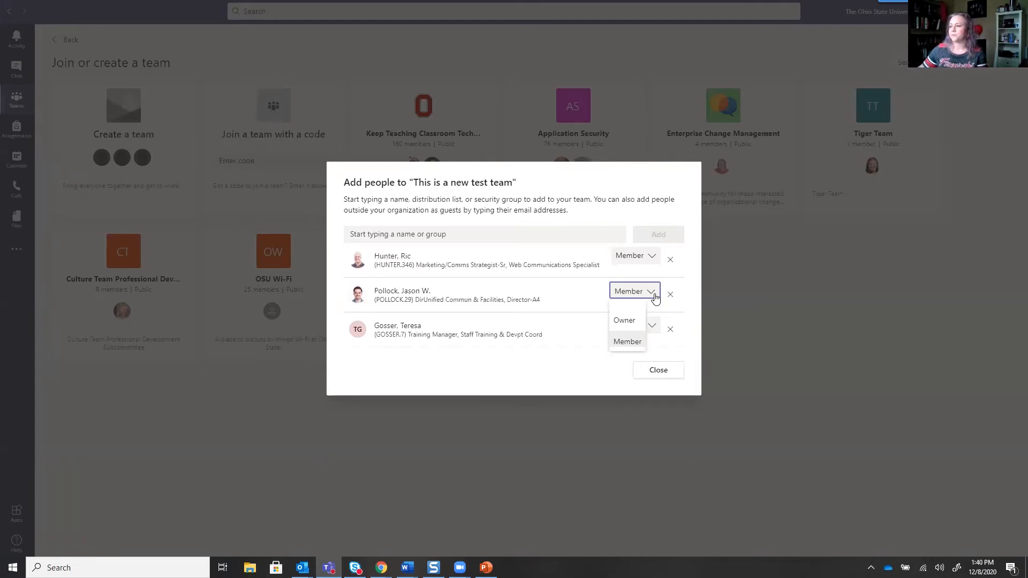
click(622, 343)
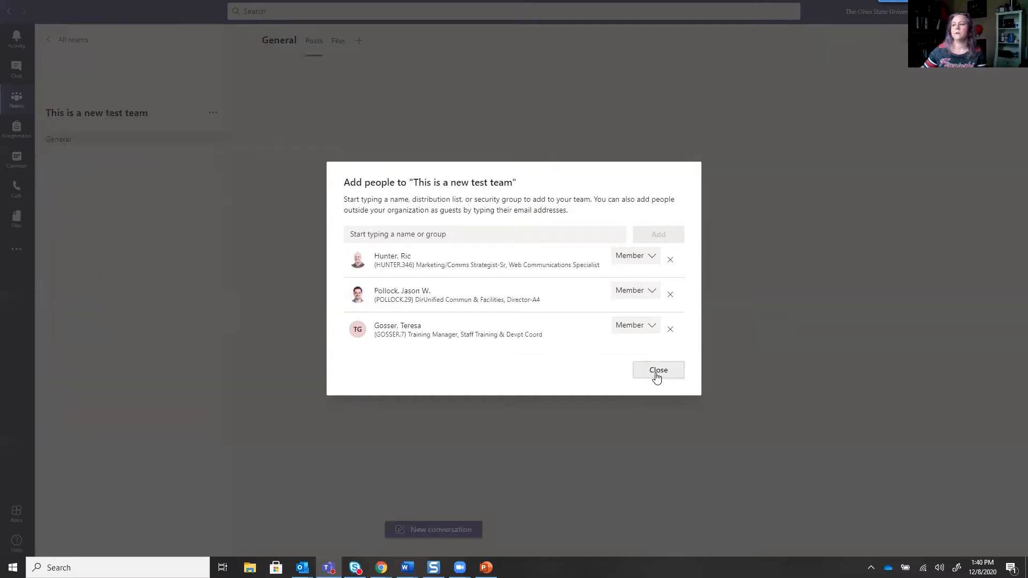
click(656, 377)
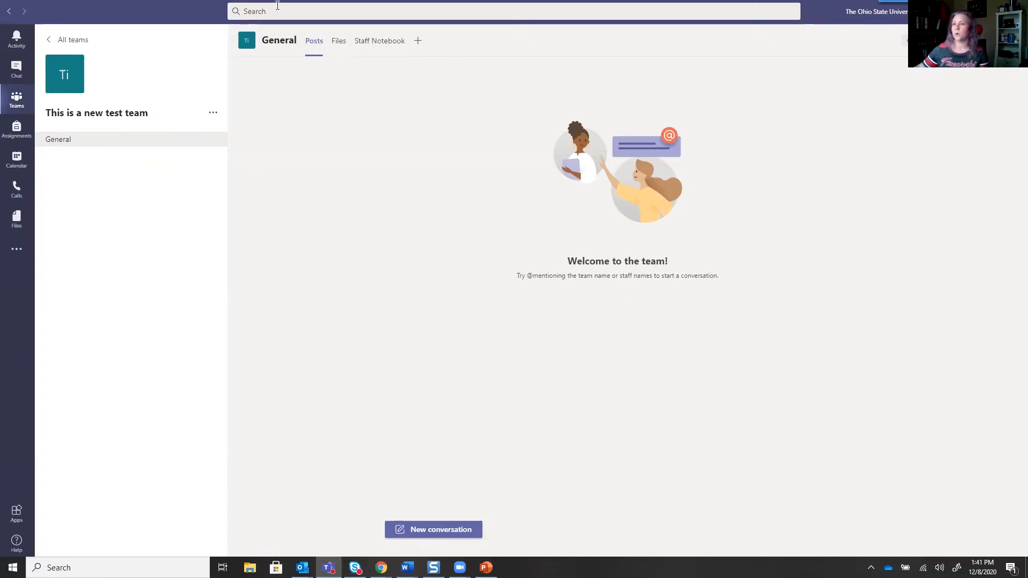
Open Team for Webinars from the list of all teams and go to its team management page
click(71, 42)
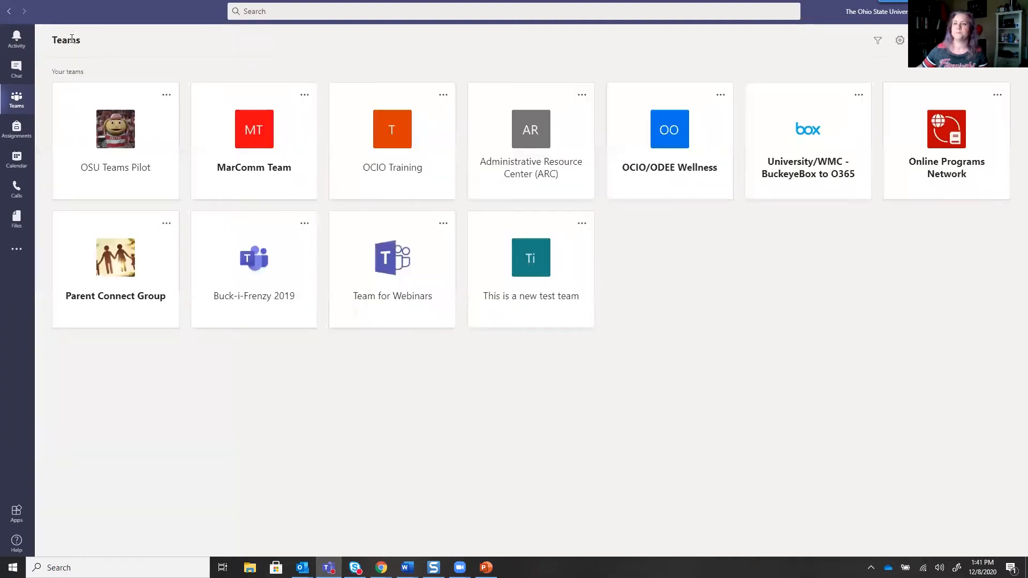
click(387, 273)
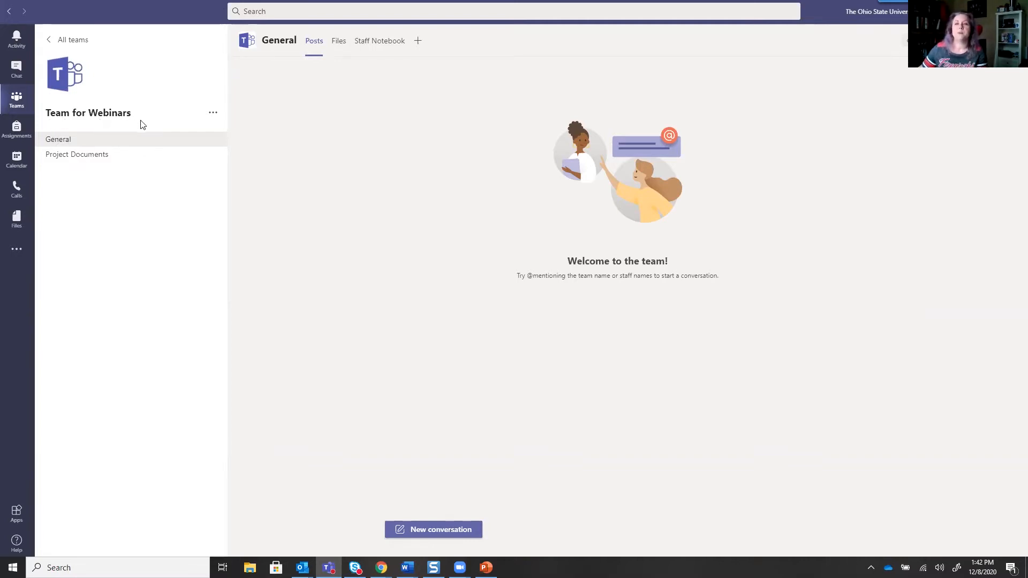
click(214, 115)
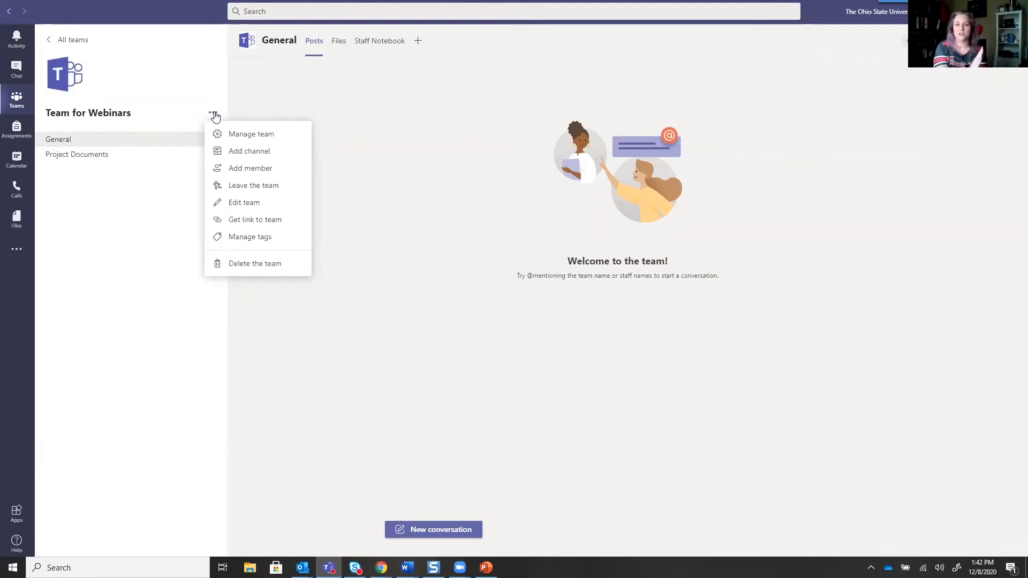
click(258, 137)
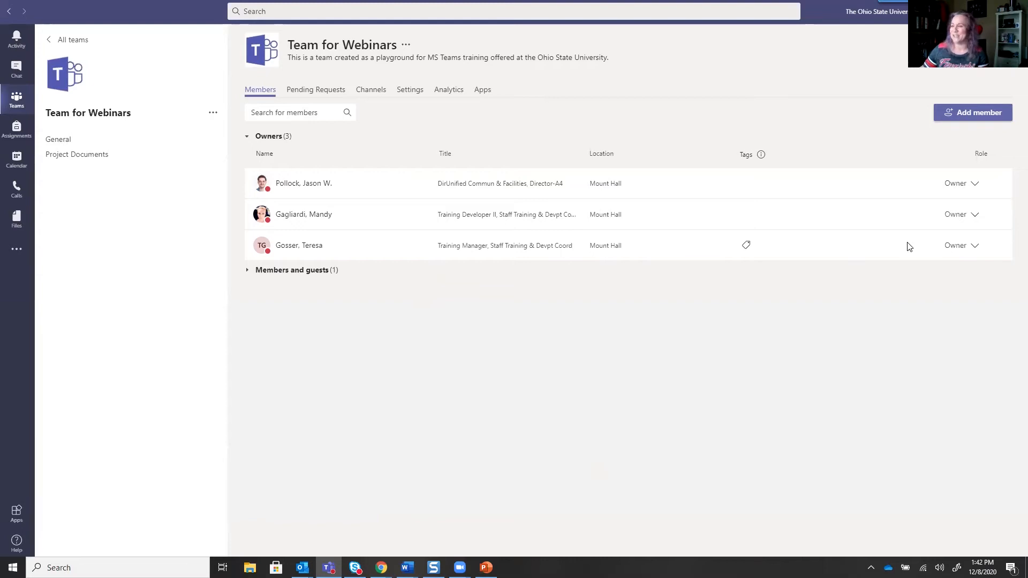
Change the roles of the Director-A4 and the Training Manager in Team for Webinars to Member
click(974, 184)
click(955, 234)
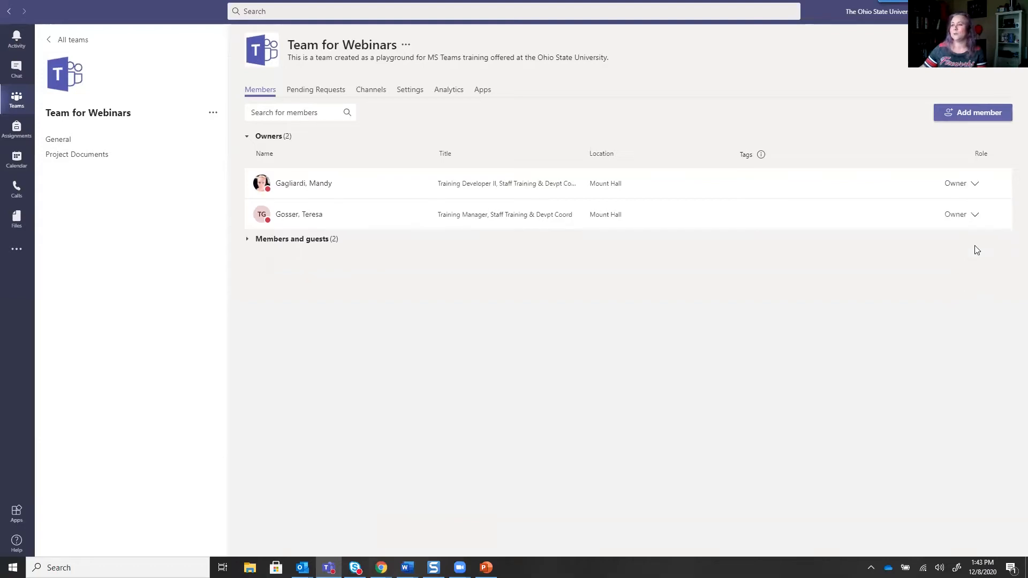
click(973, 215)
click(959, 266)
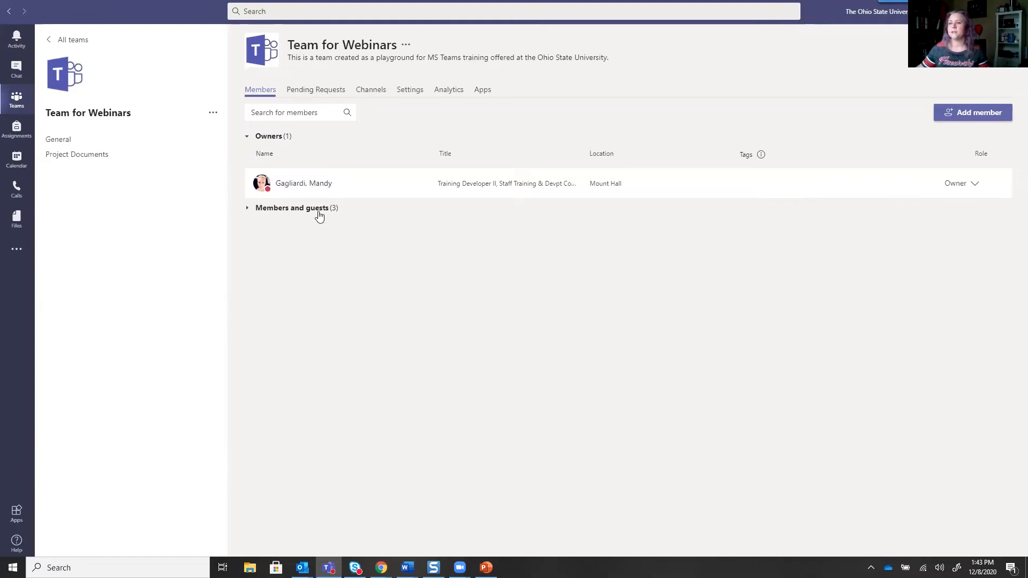
Examine the members and guests, the pending join requests, and the channels of Team for Webinars
click(248, 208)
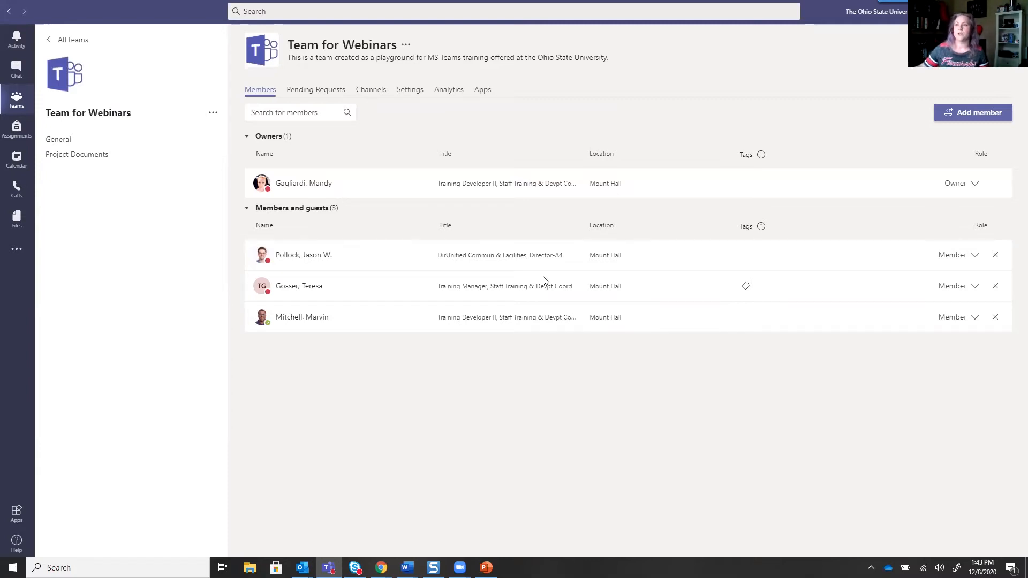
click(318, 91)
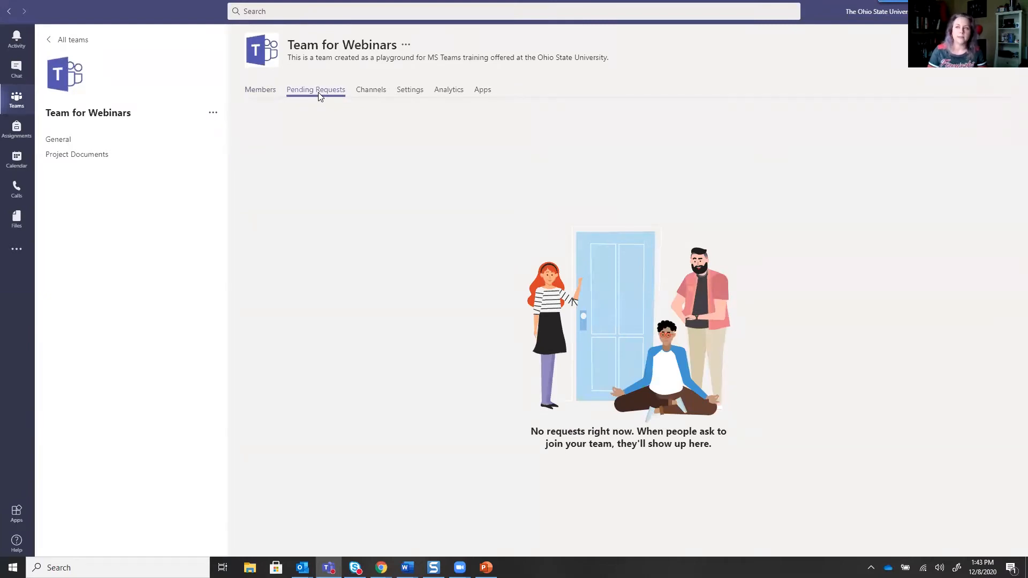
click(371, 94)
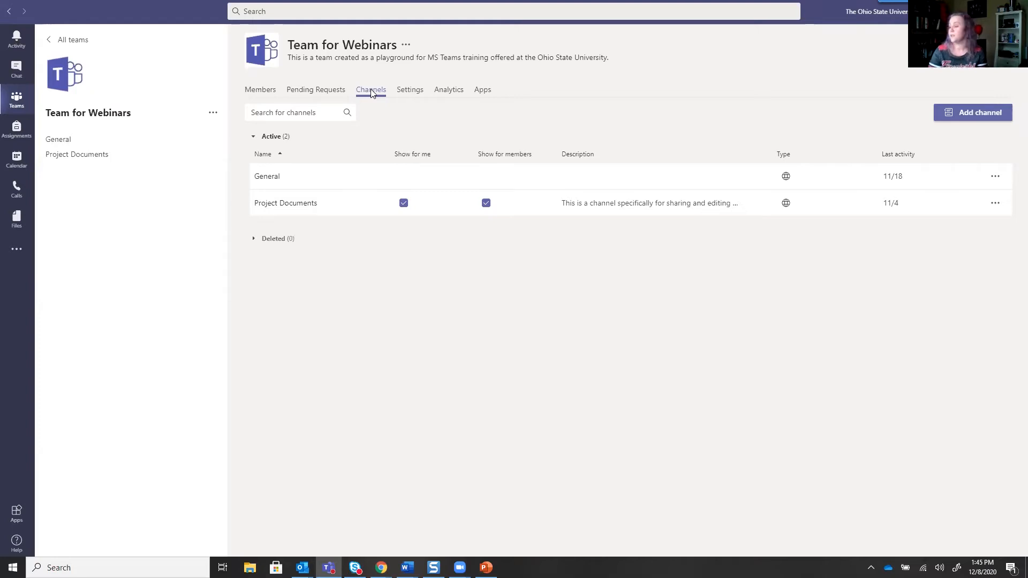
Open the settings of Team for Webinars and review the team picture, member permissions and guest permissions
click(405, 93)
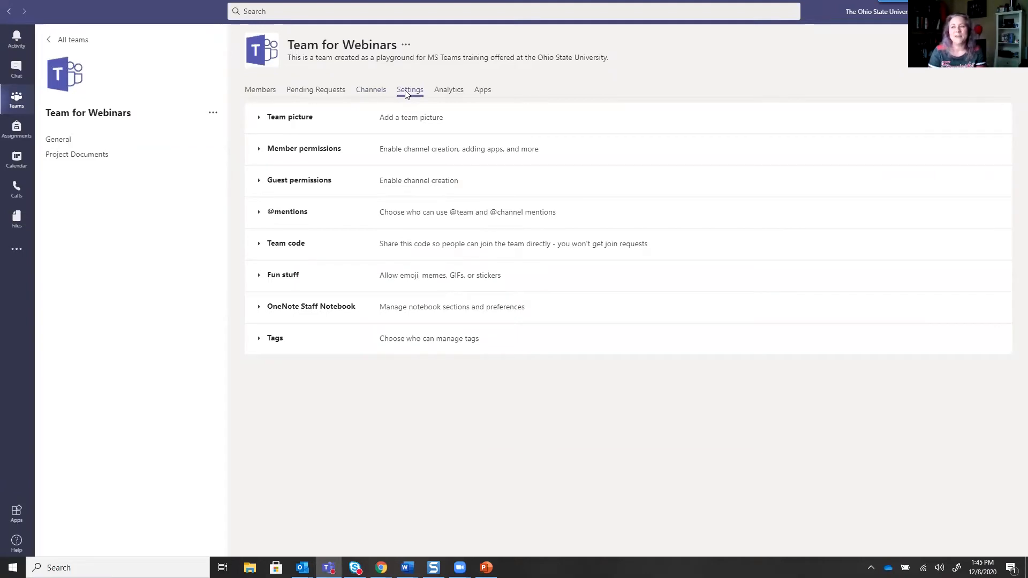
click(257, 124)
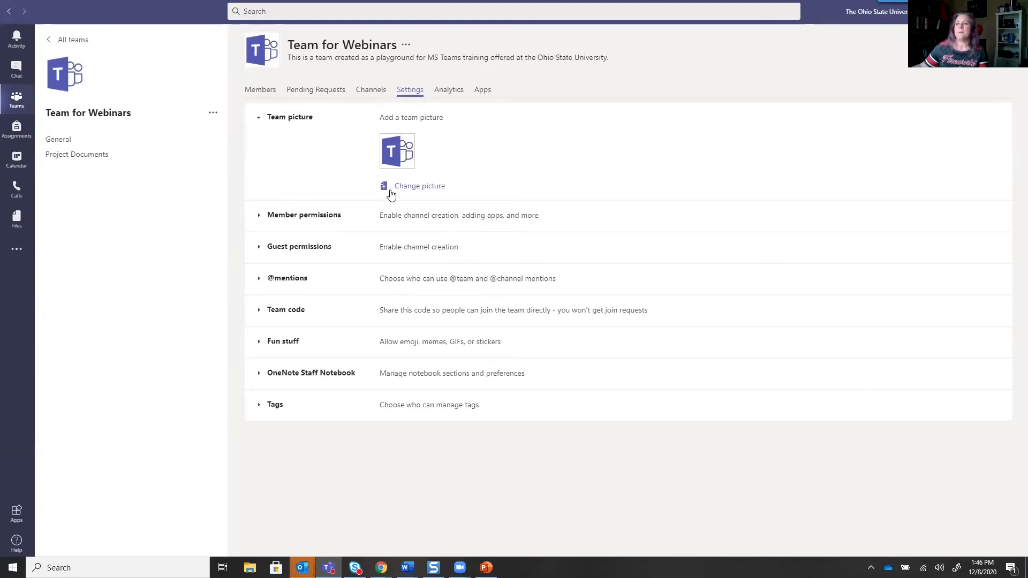
click(260, 216)
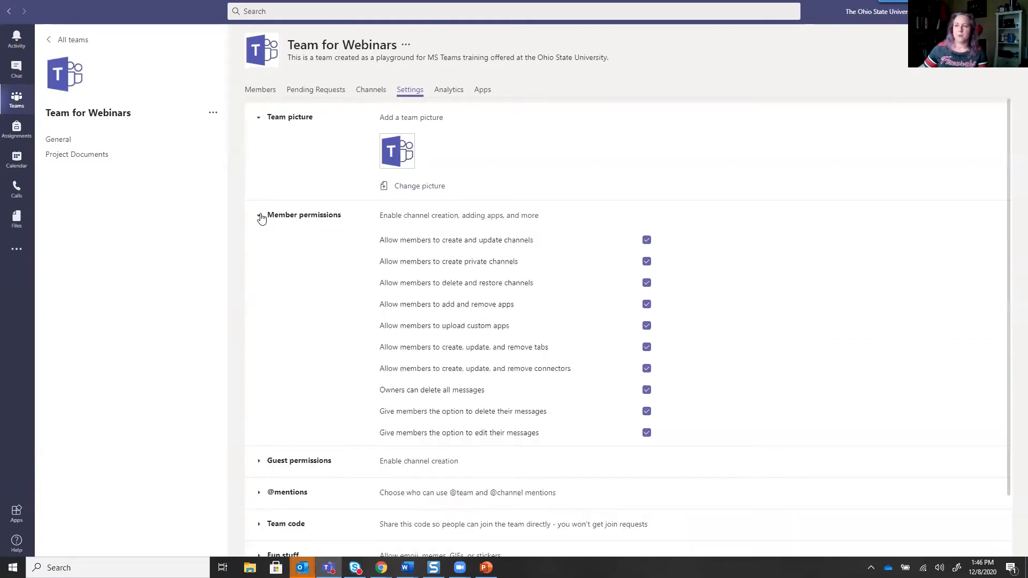
scroll(665, 328, down, 2)
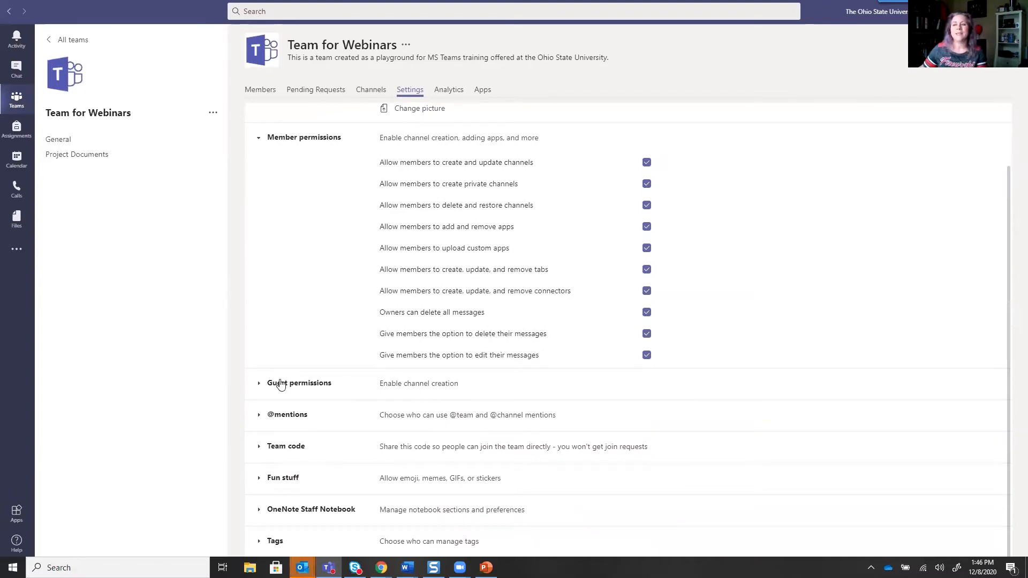
click(259, 384)
scroll(811, 272, down, 1)
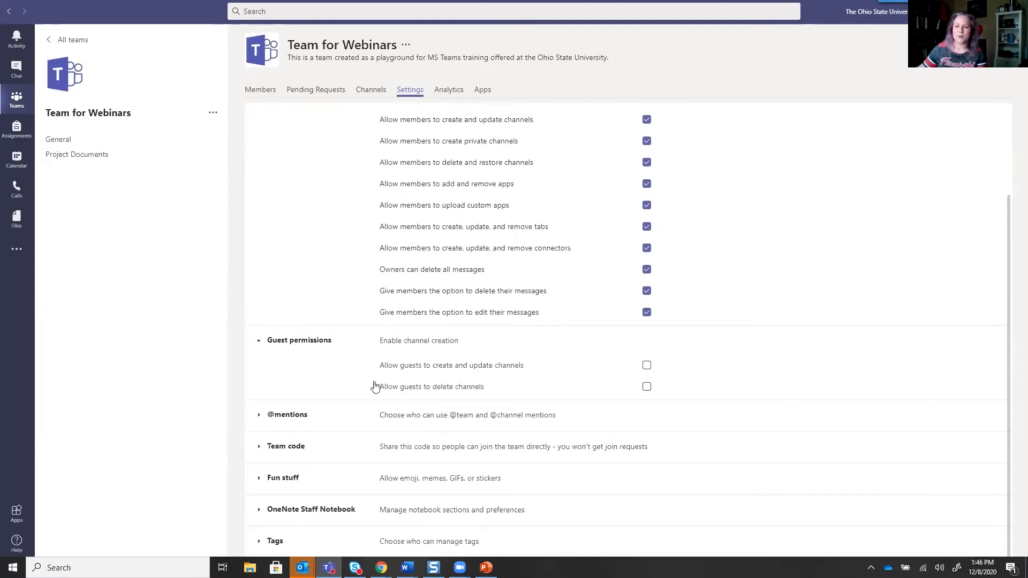
click(260, 416)
scroll(485, 365, down, 1)
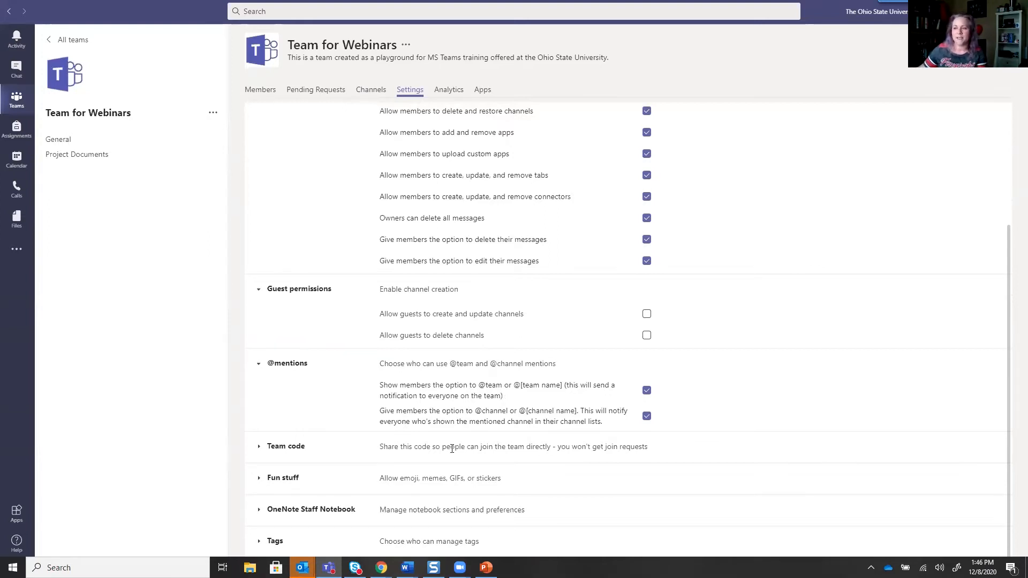
click(284, 446)
scroll(293, 448, down, 1)
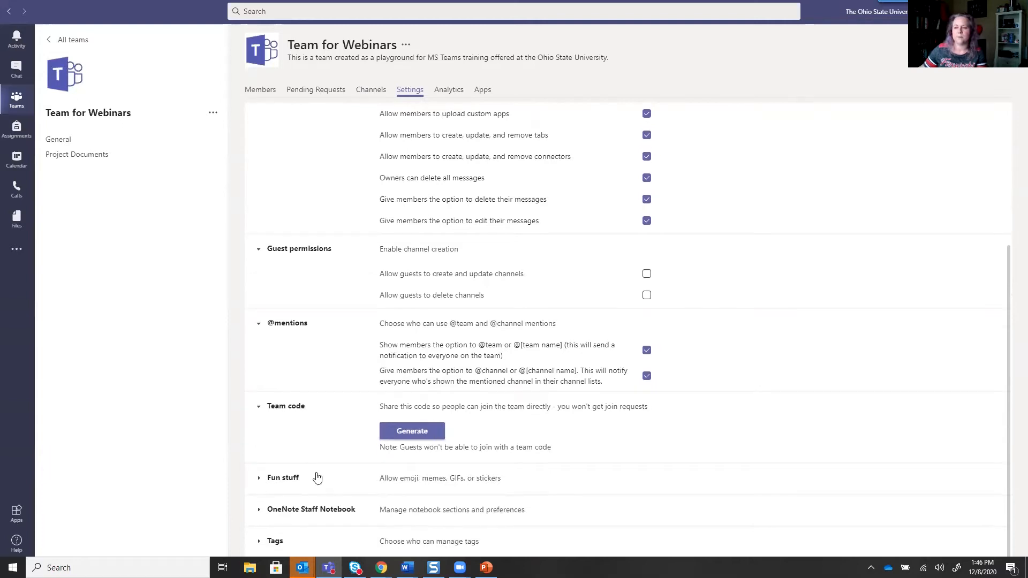
click(279, 480)
scroll(474, 415, down, 3)
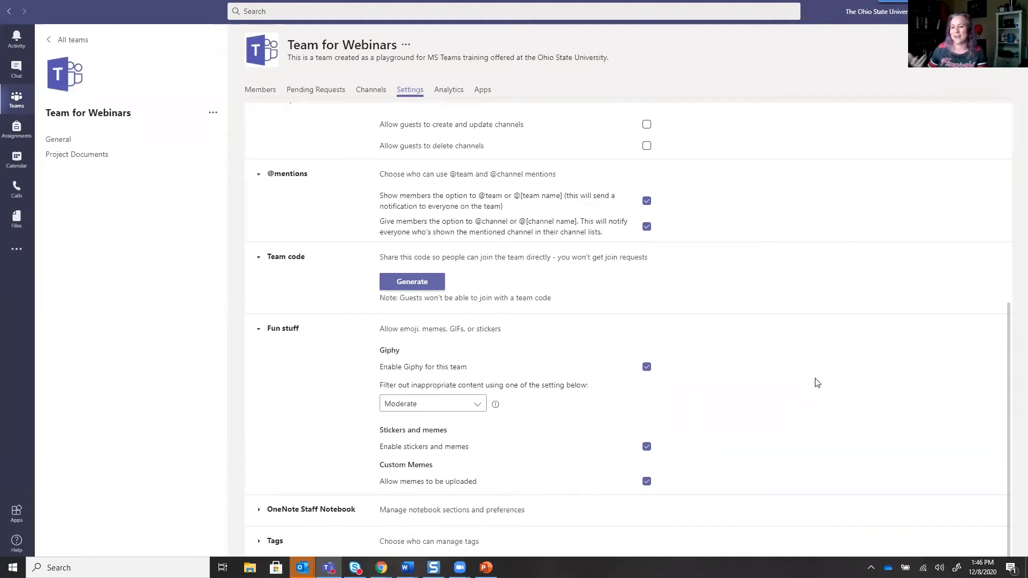
Expand and review the OneNote Staff Notebook and Tags settings of Team for Webinars
click(306, 509)
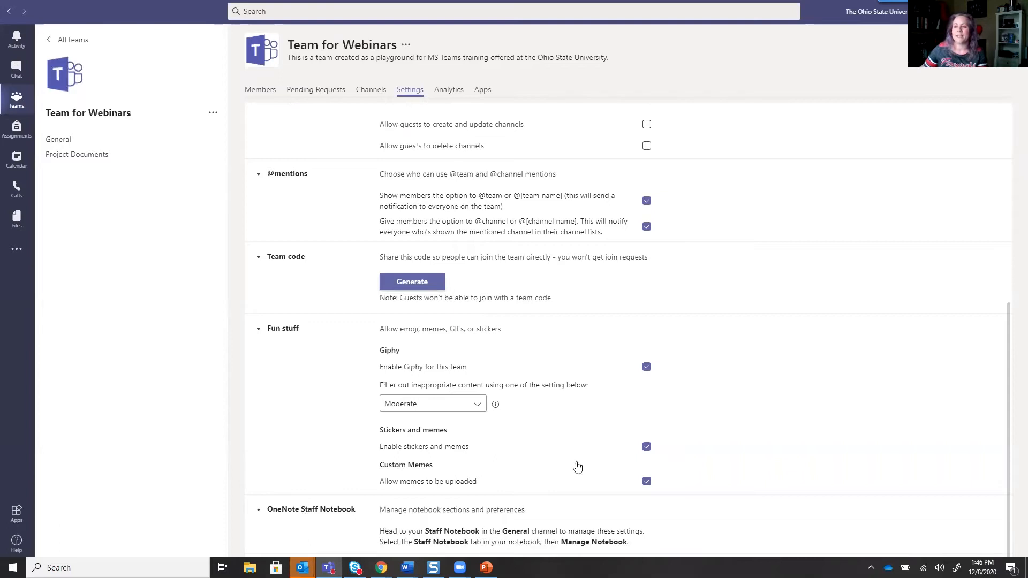
scroll(710, 375, down, 1)
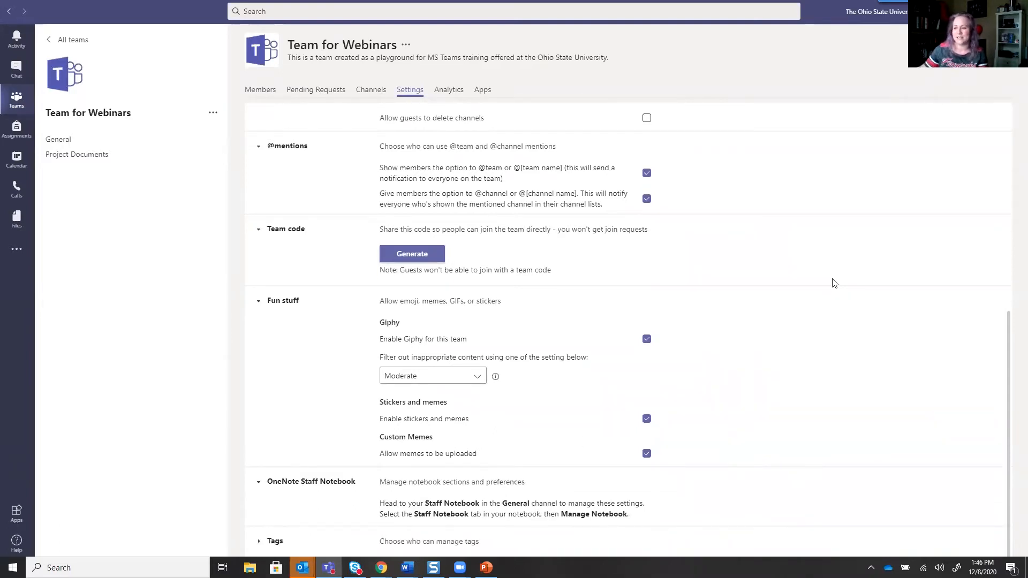
click(274, 542)
scroll(747, 325, down, 2)
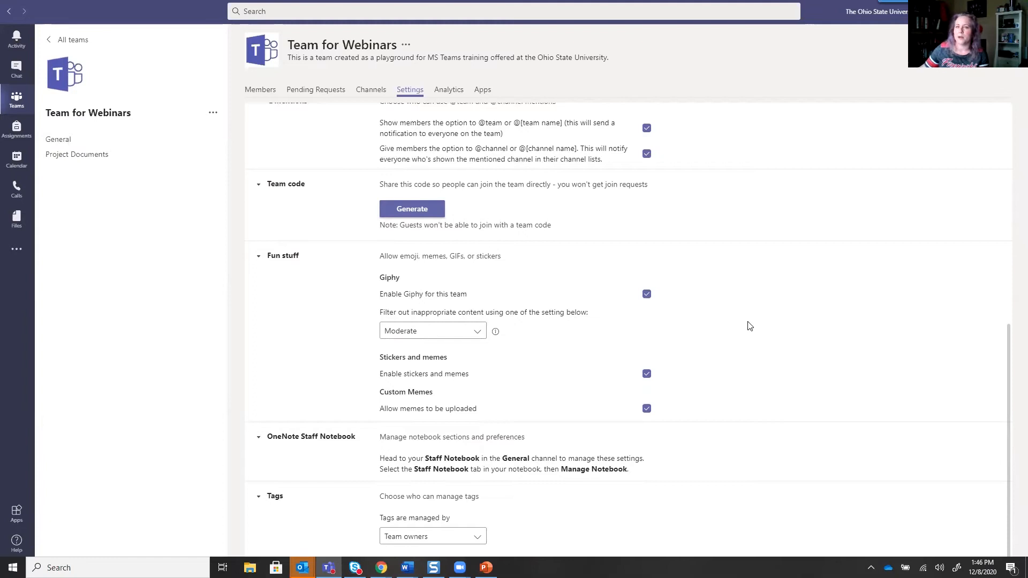
Examine the analytics of Team for Webinars and return to the overview of all teams
scroll(748, 325, up, 8)
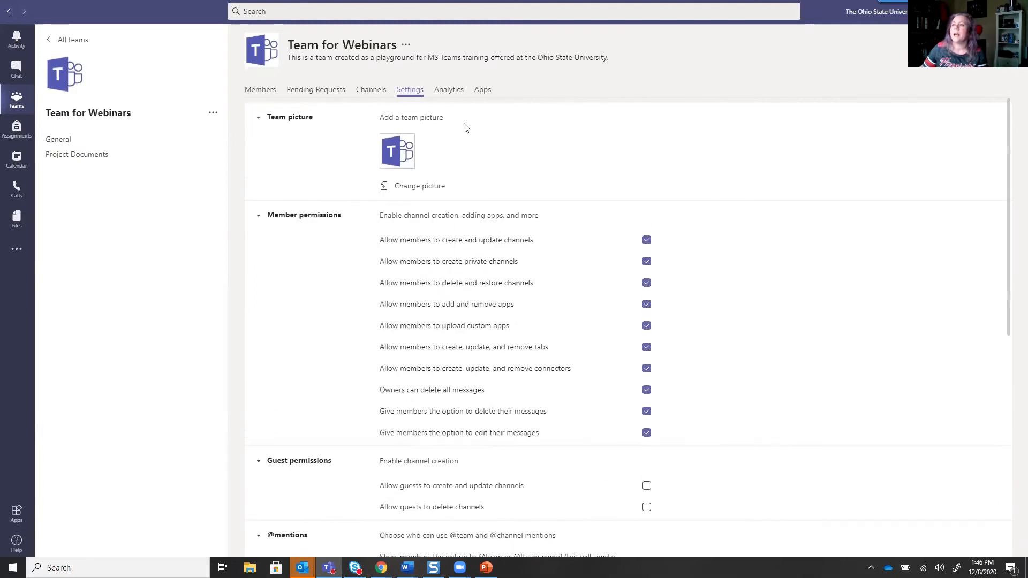
click(450, 91)
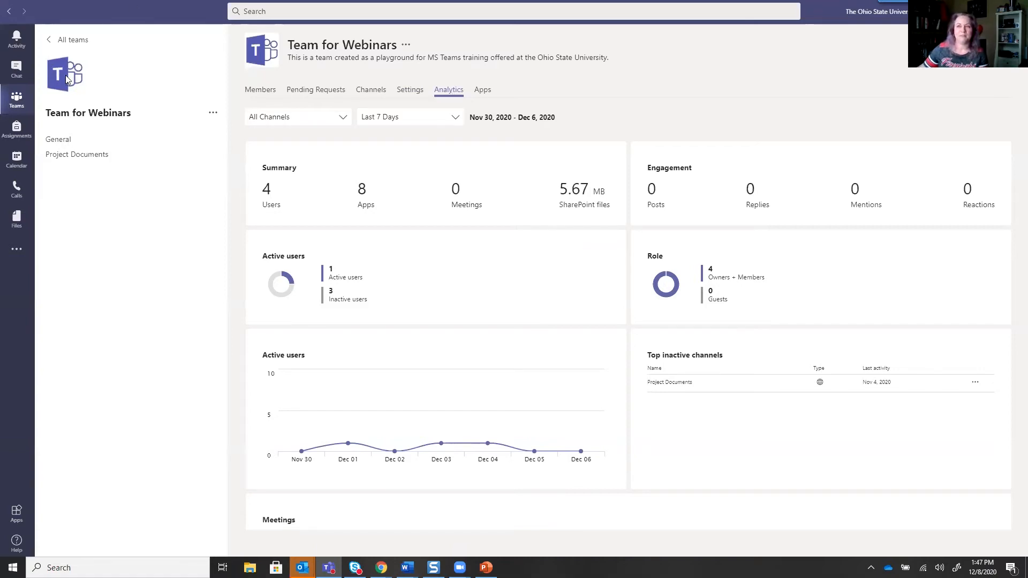
click(72, 40)
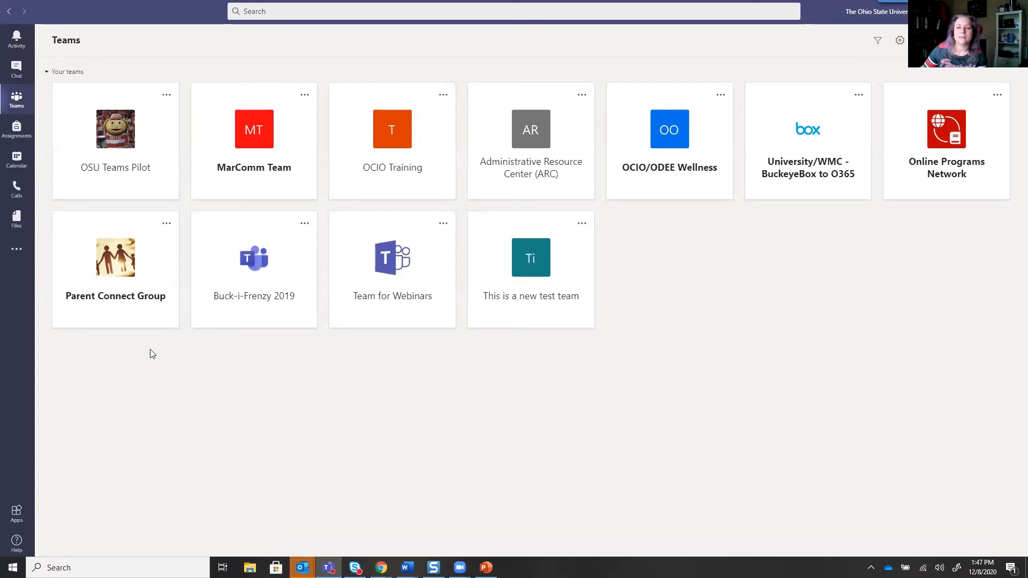
Open the management page of Parent Connect Group, examine its analytics and return to the teams overview
click(99, 272)
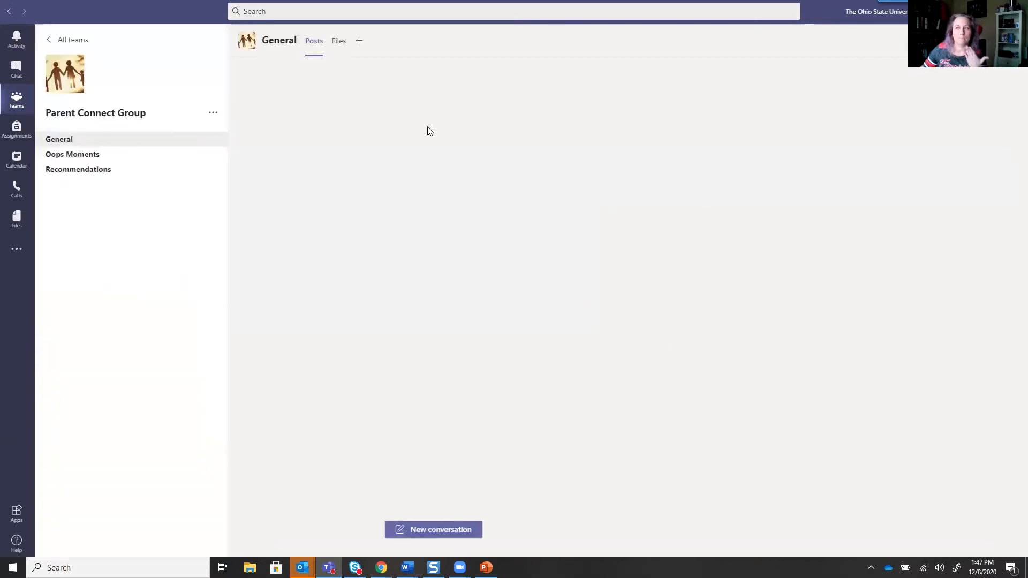
scroll(323, 296, up, 5)
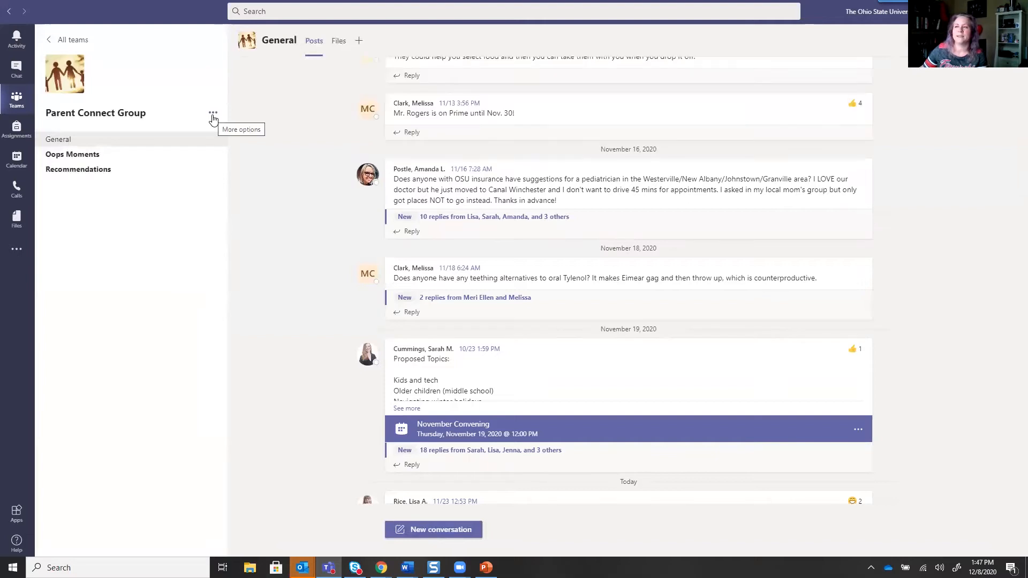
click(213, 115)
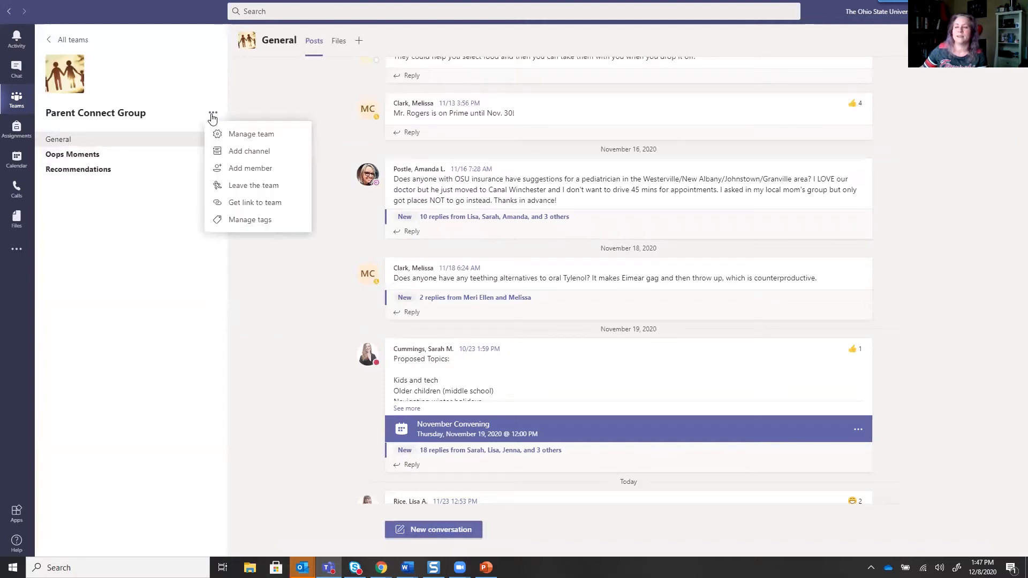
click(236, 134)
click(333, 88)
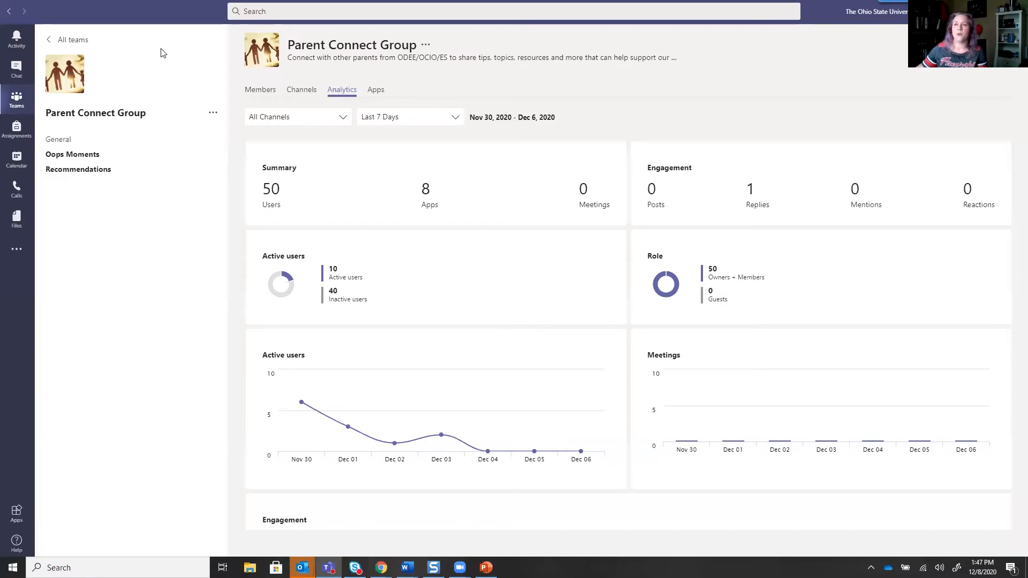
click(60, 45)
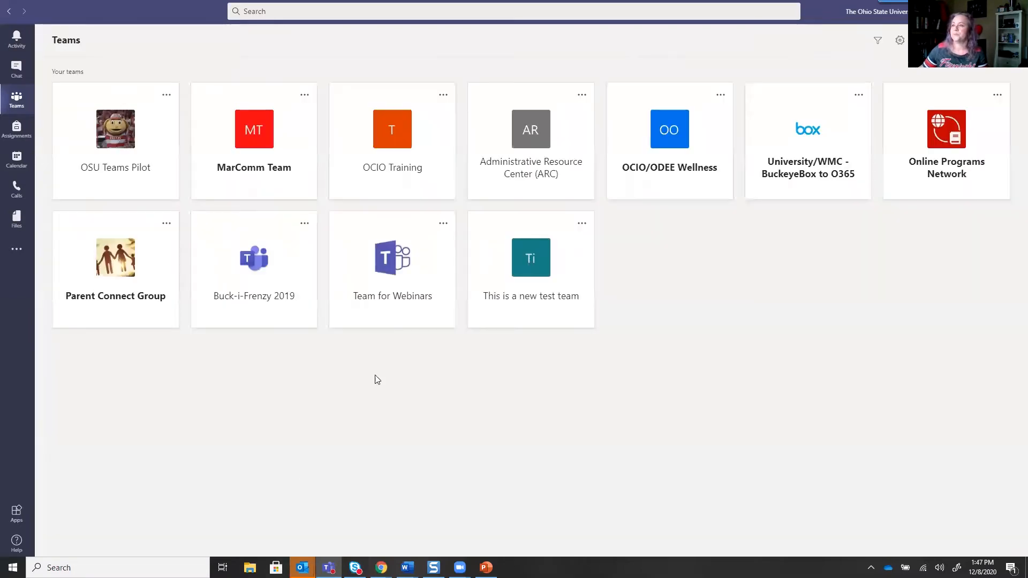
Open the management page of Team for Webinars and review its apps
click(383, 274)
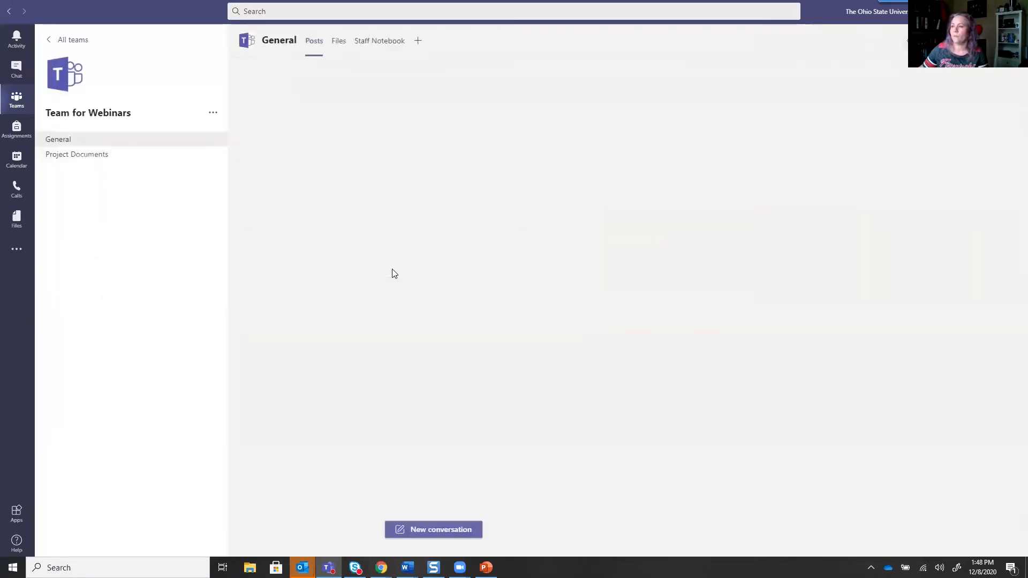
click(213, 114)
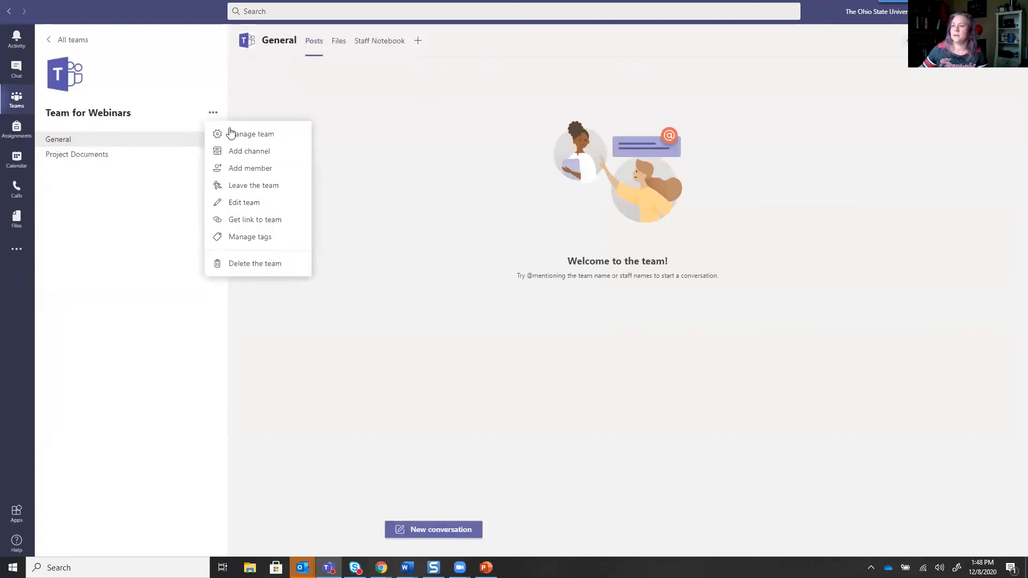
click(233, 134)
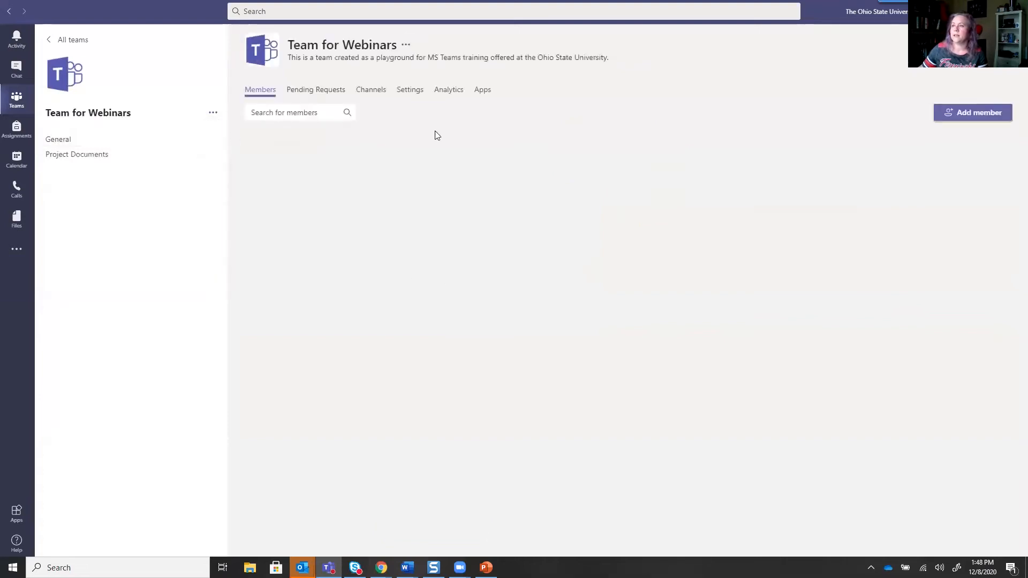
click(483, 91)
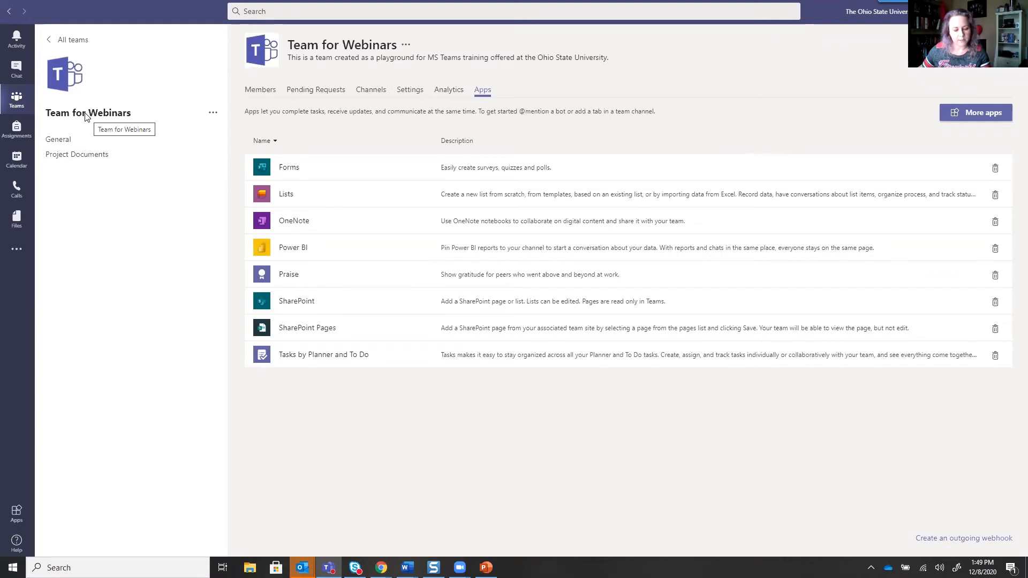
Return to the teams overview and open the view settings to review the General theme and layout options and the Privacy options
click(13, 11)
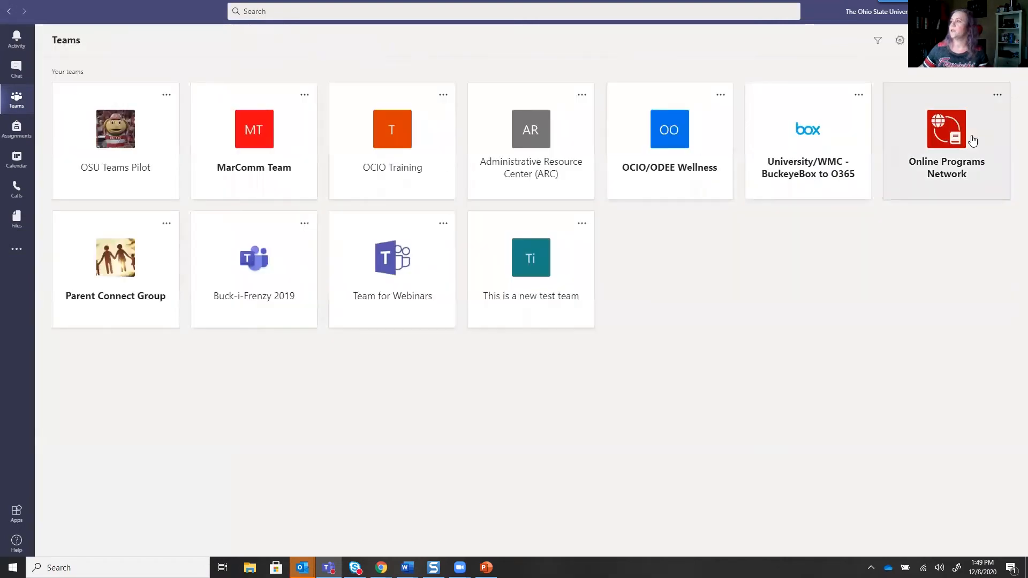
click(900, 41)
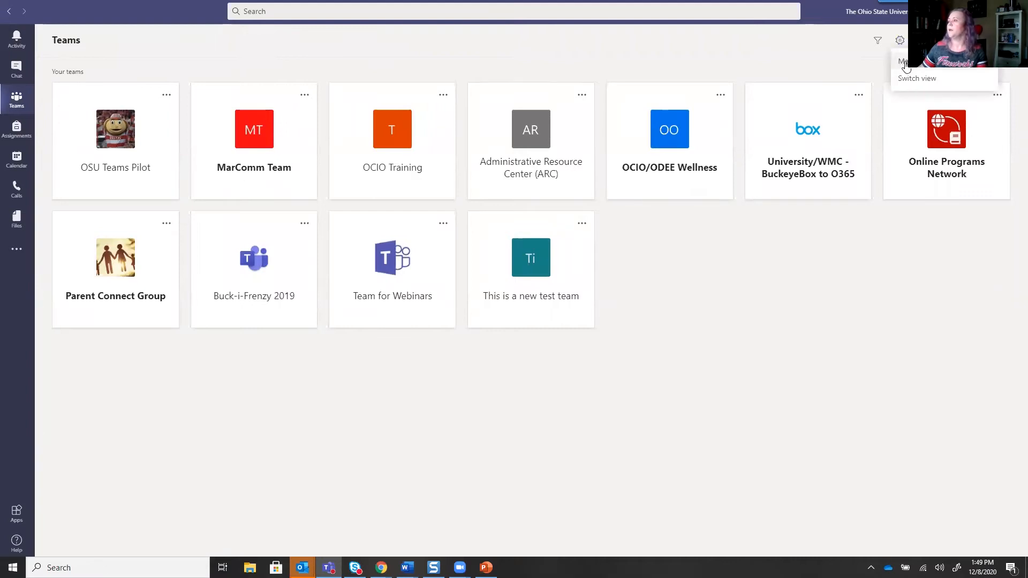
click(909, 80)
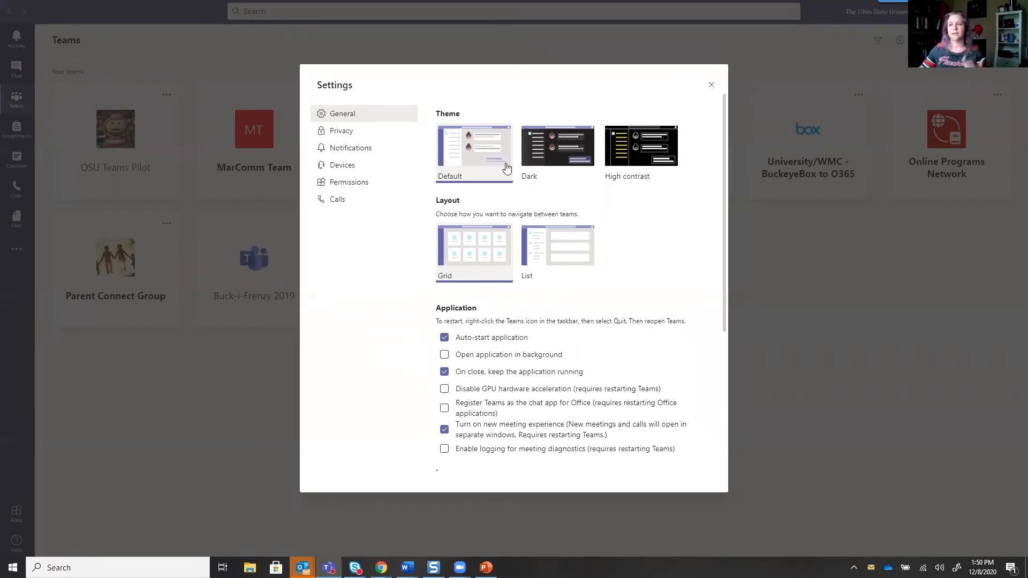
click(357, 135)
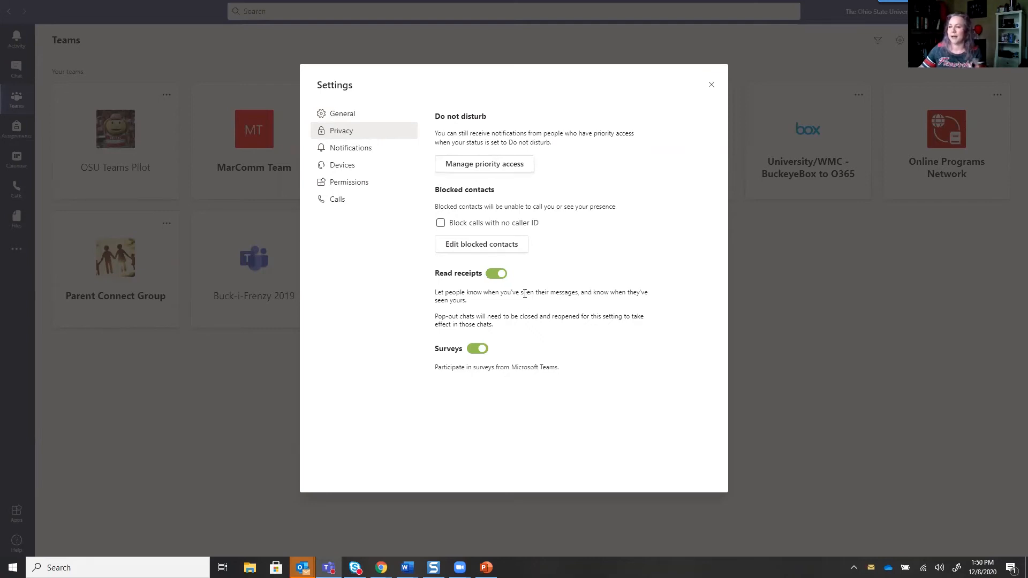
Review the notification settings, including the custom options for teams and channels and the chat notification options
click(378, 151)
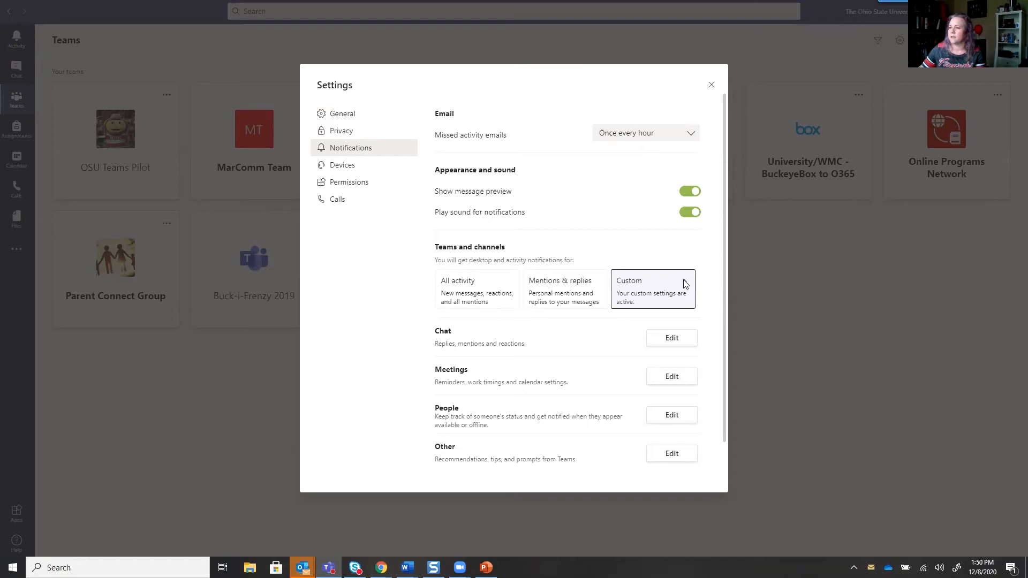
click(683, 299)
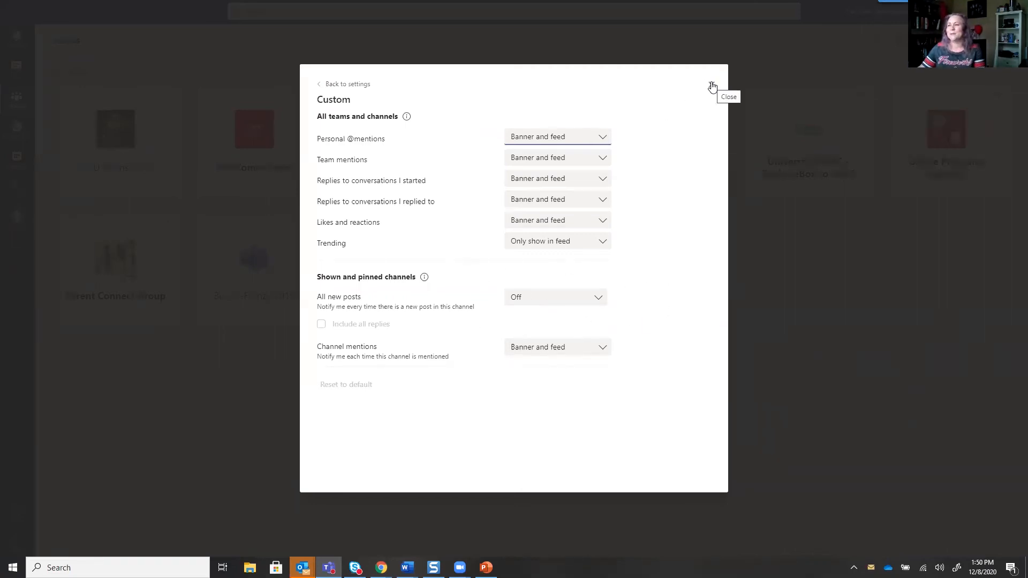
click(338, 86)
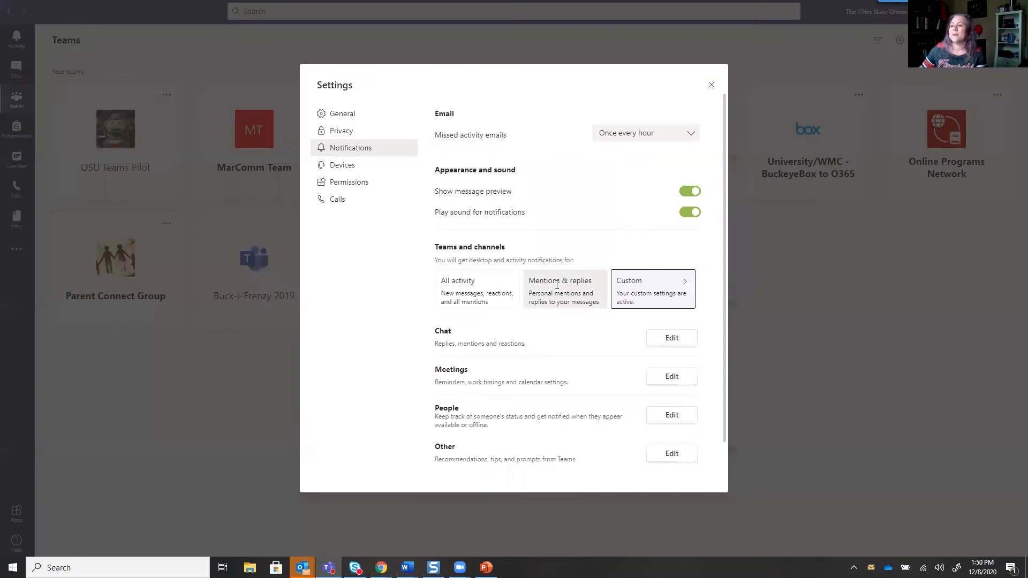
scroll(559, 287, down, 1)
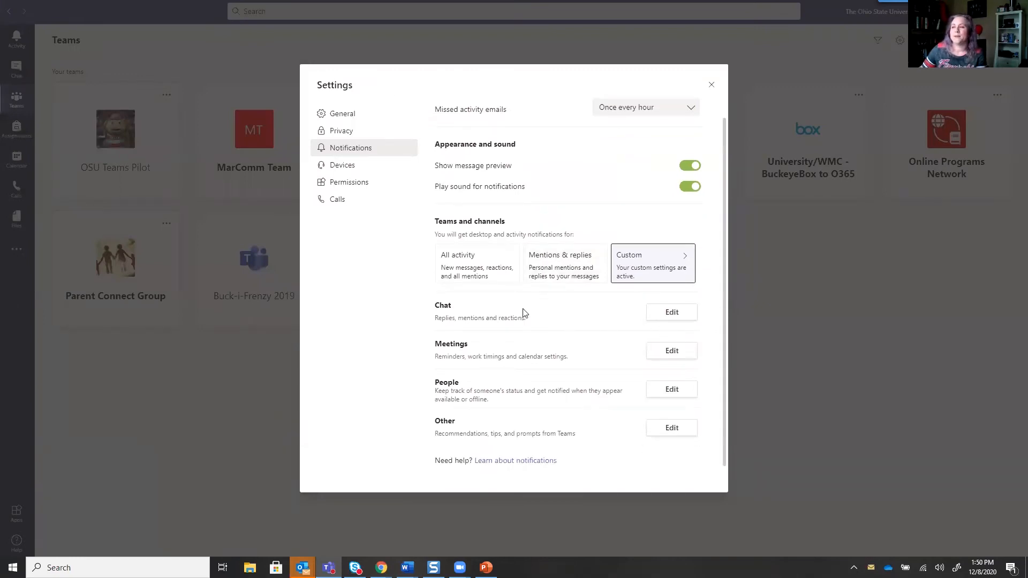
click(673, 313)
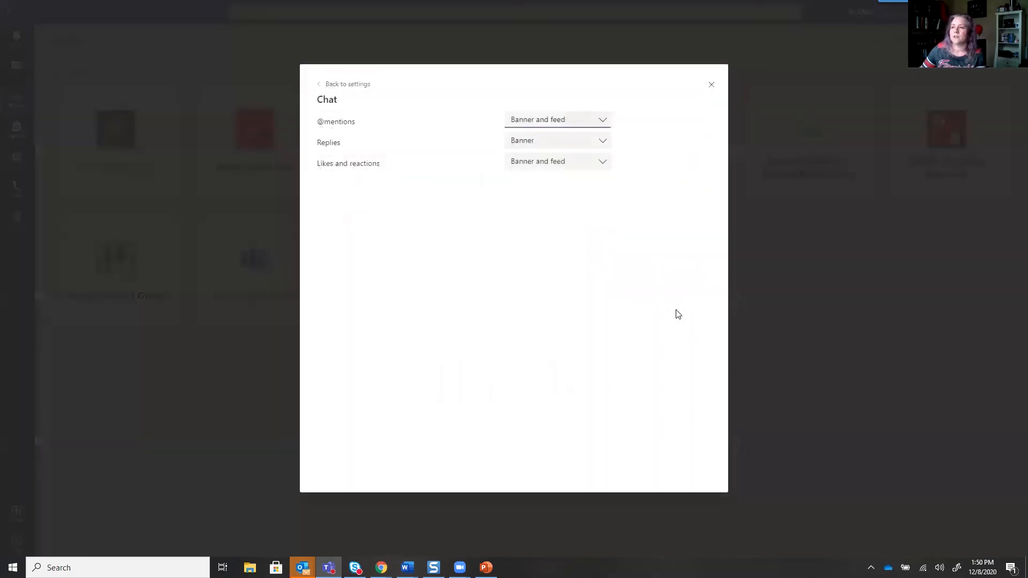
click(348, 84)
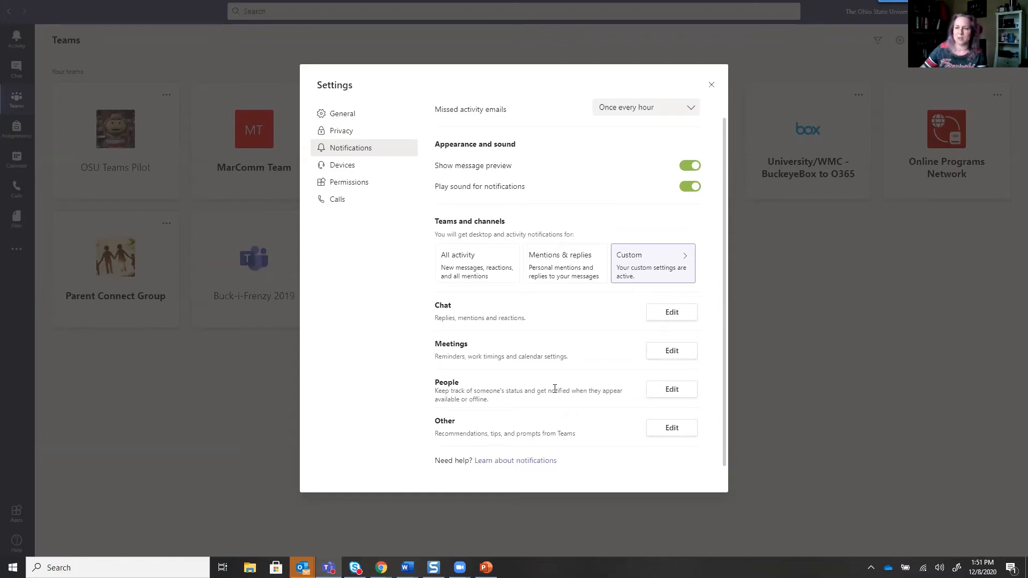
Review the Devices, Permissions and Calls settings and close the settings
click(354, 169)
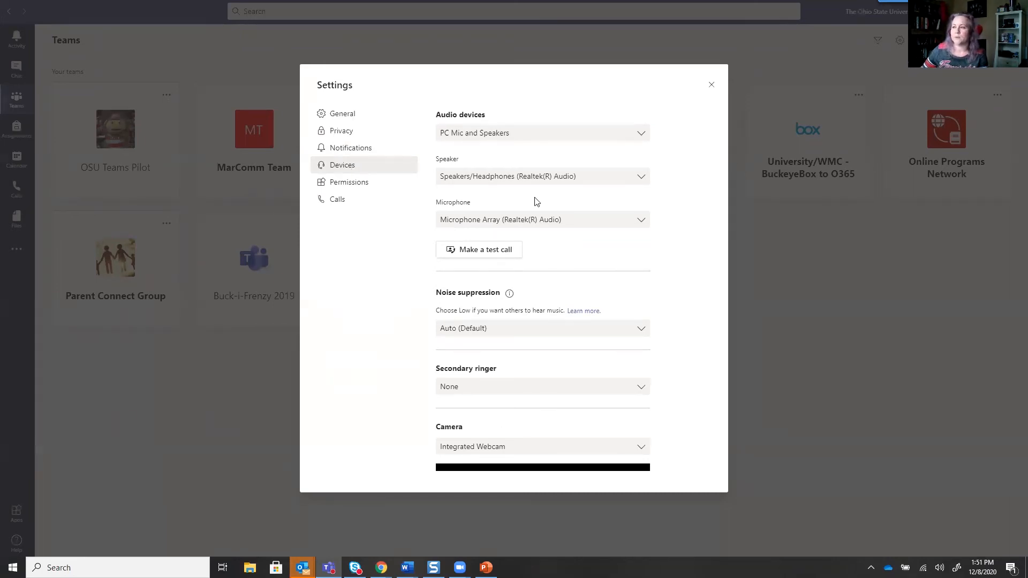
scroll(651, 291, down, 2)
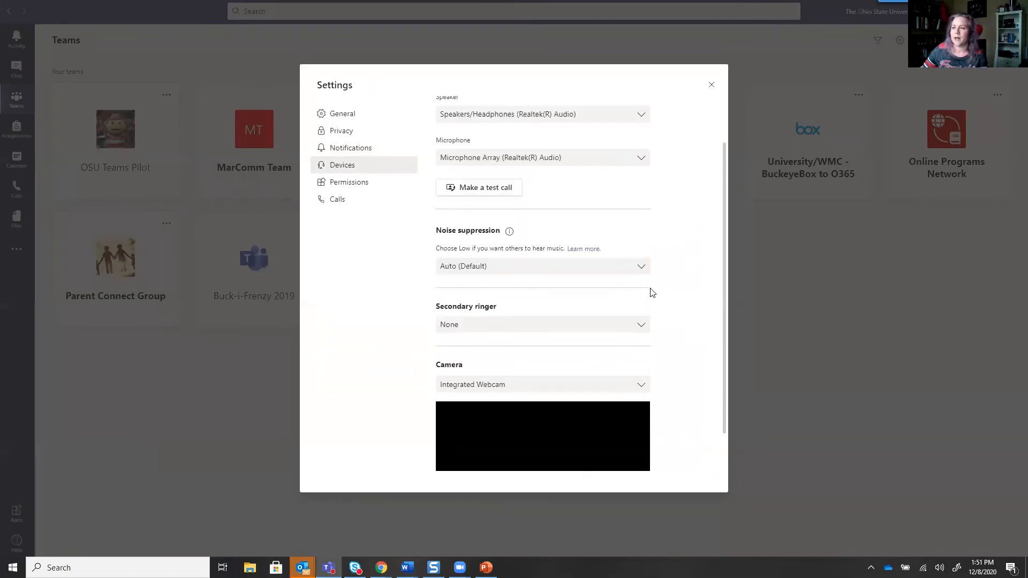
click(343, 183)
click(337, 201)
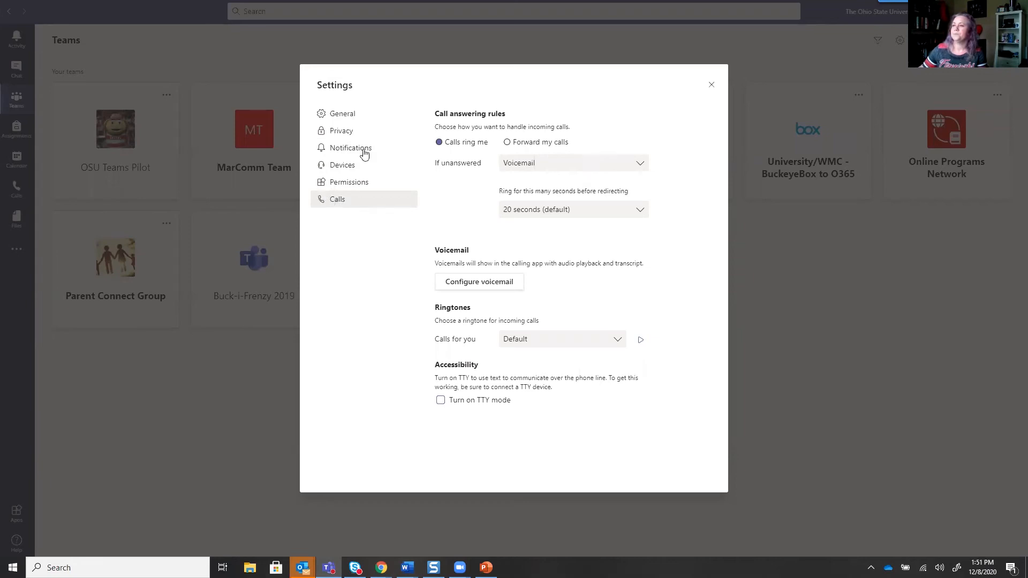
click(710, 88)
Edit the details of Team for Webinars, browse the available avatars and rename the team to Team for Webinars 2
click(406, 255)
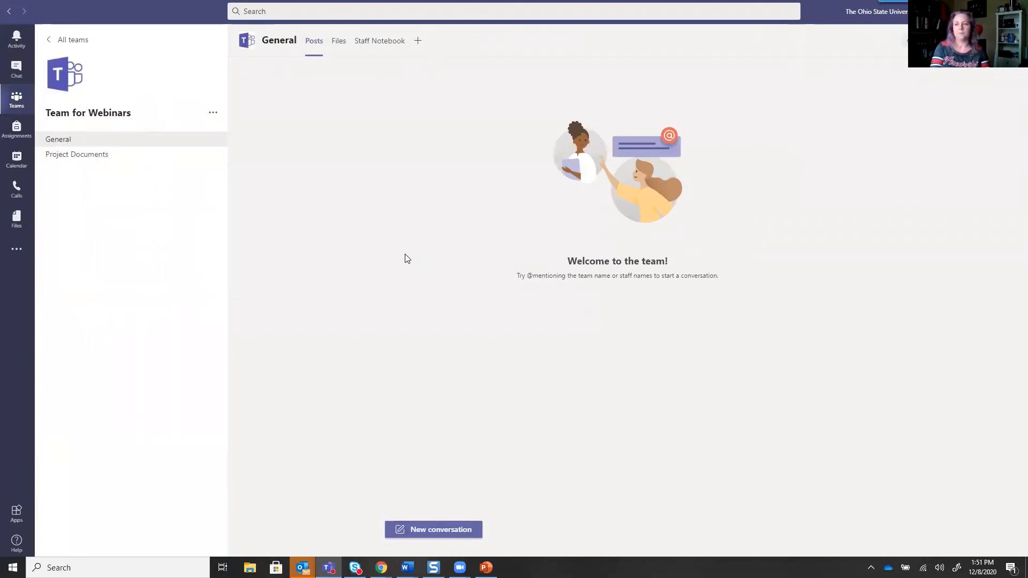
click(213, 115)
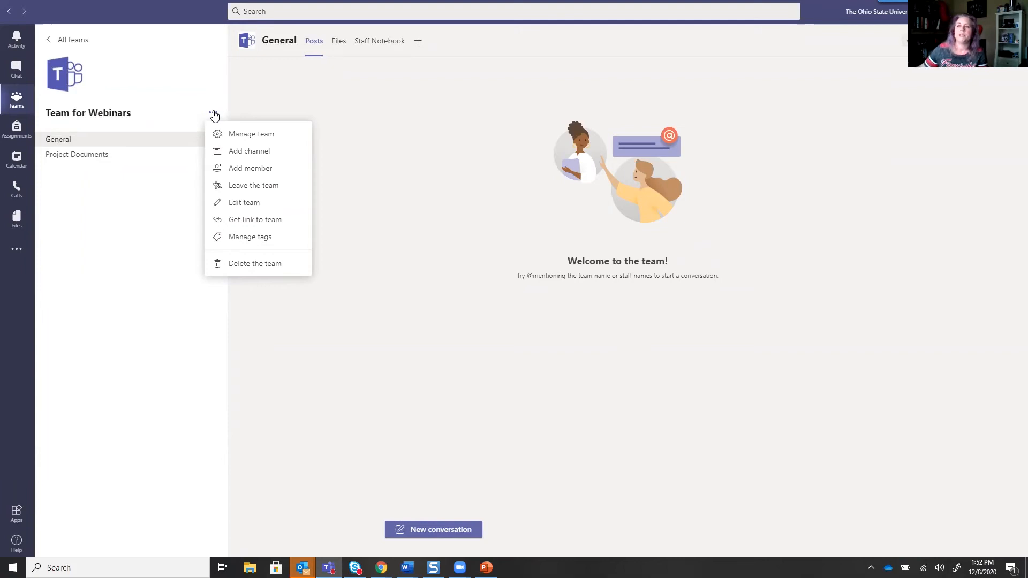
click(237, 203)
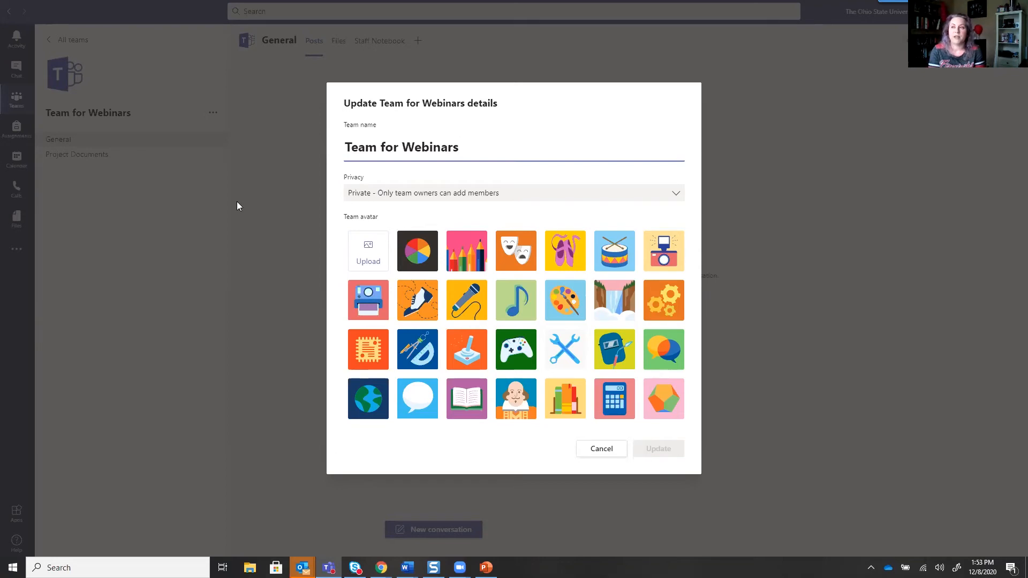
text(2)
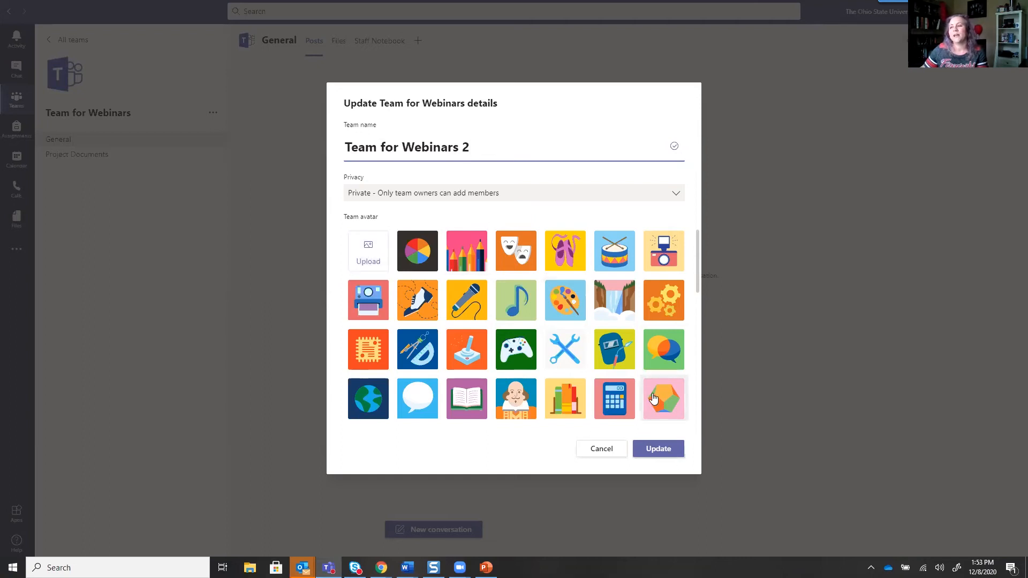
scroll(614, 365, down, 4)
scroll(621, 380, down, 5)
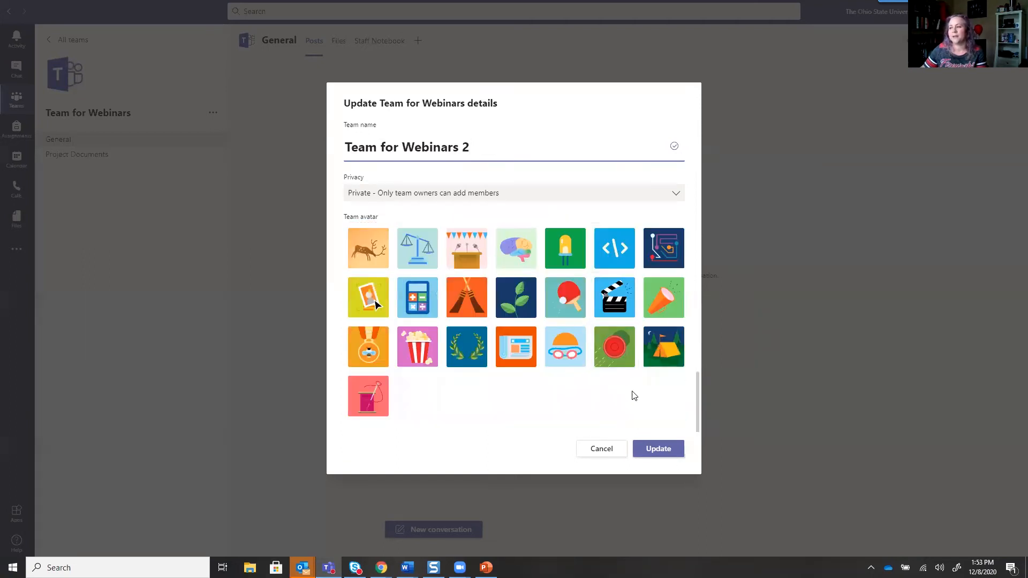
scroll(571, 362, up, 5)
scroll(571, 362, up, 5)
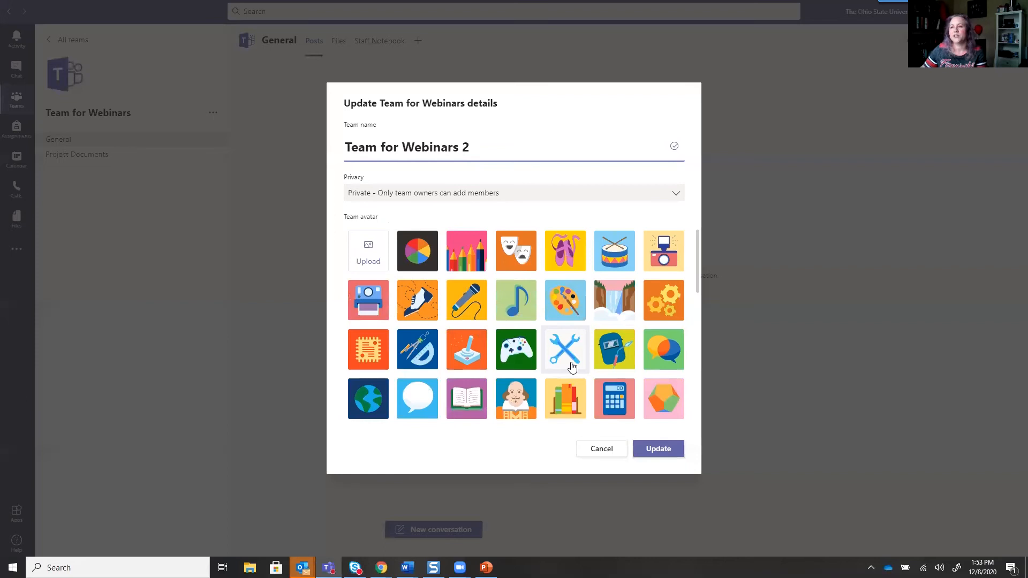
click(642, 454)
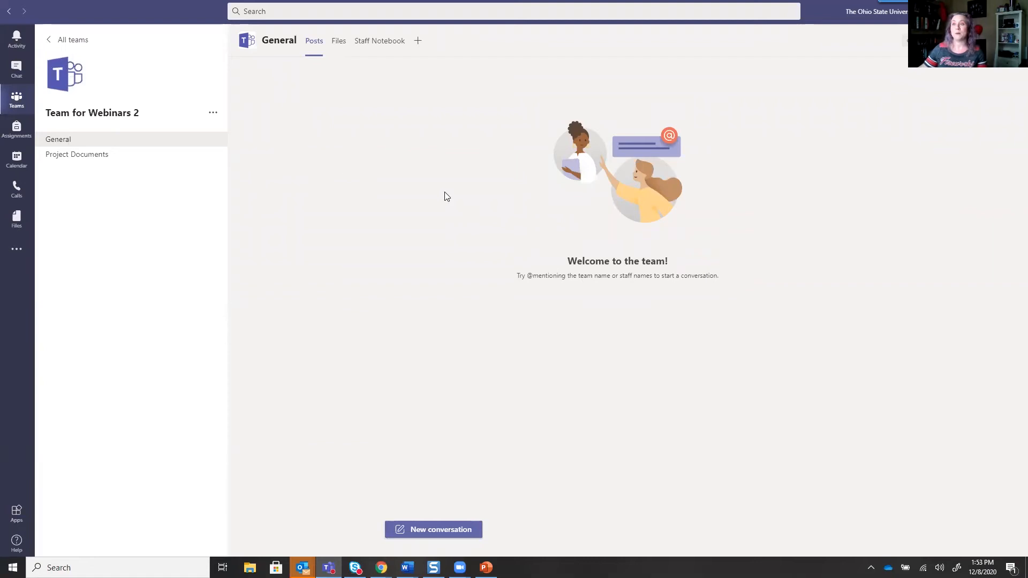
Add a colleague as a member of Team for Webinars 2, searching by surname, and close the member dialog
click(213, 114)
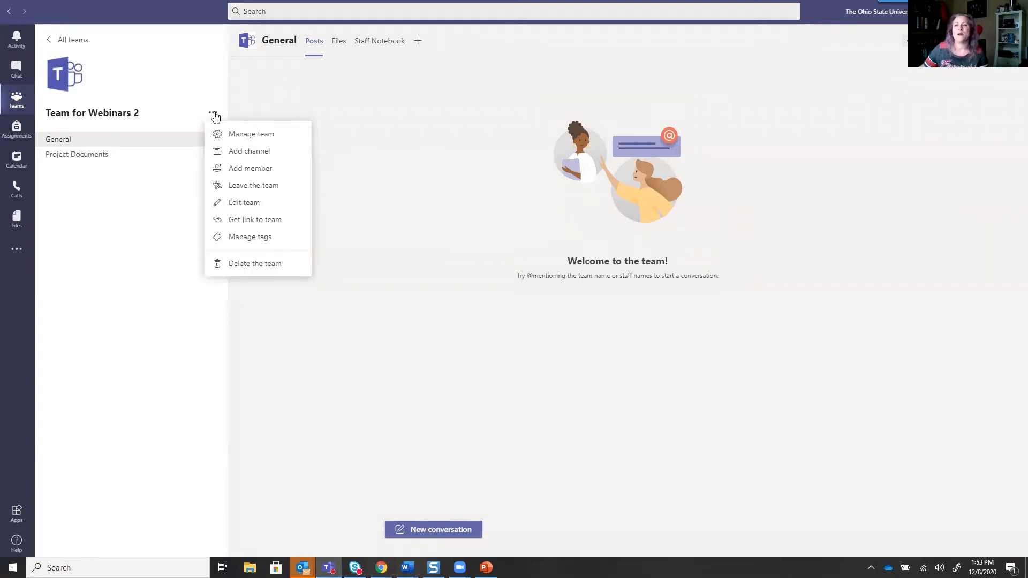
click(239, 171)
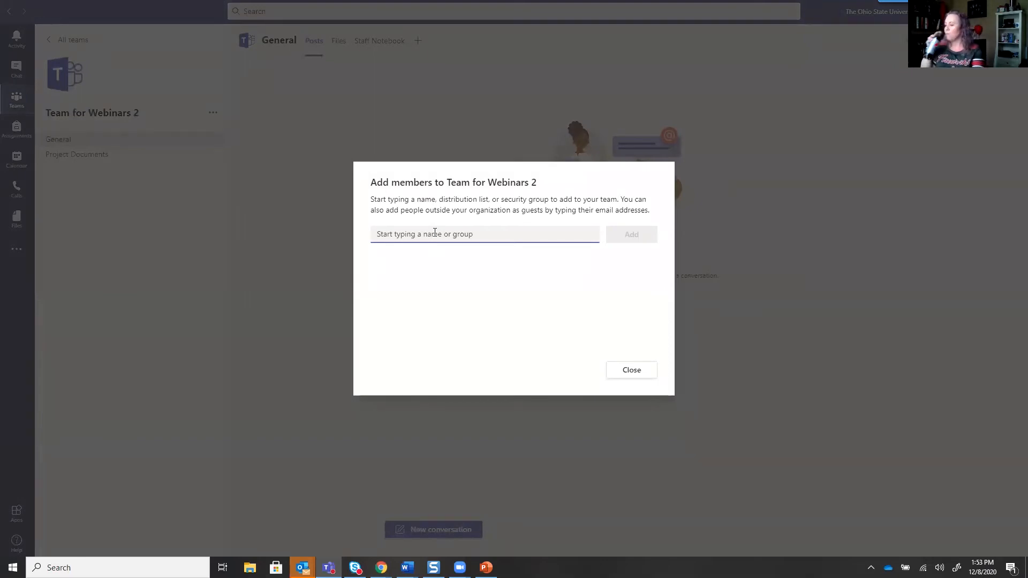
text(varcho)
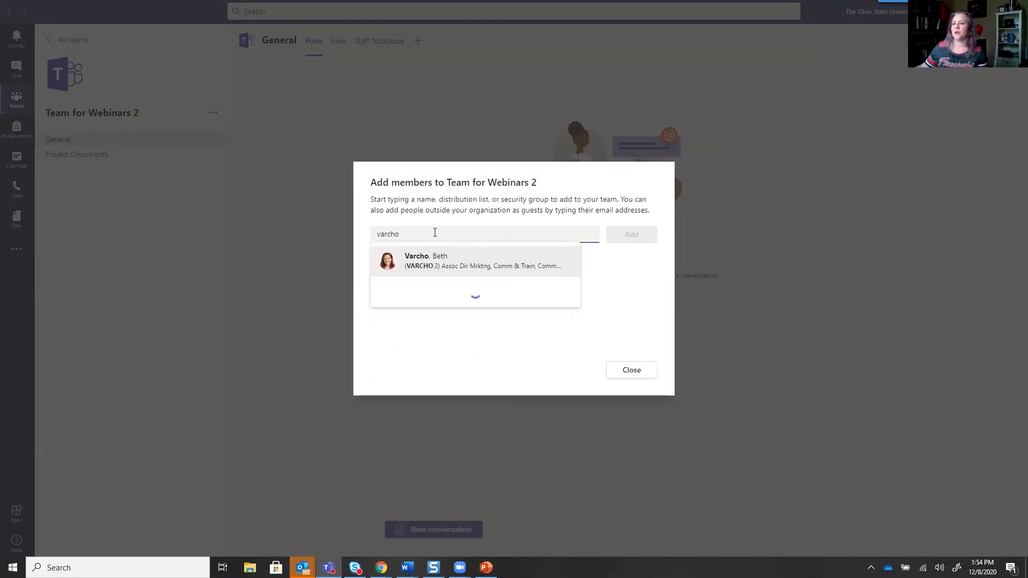
click(457, 256)
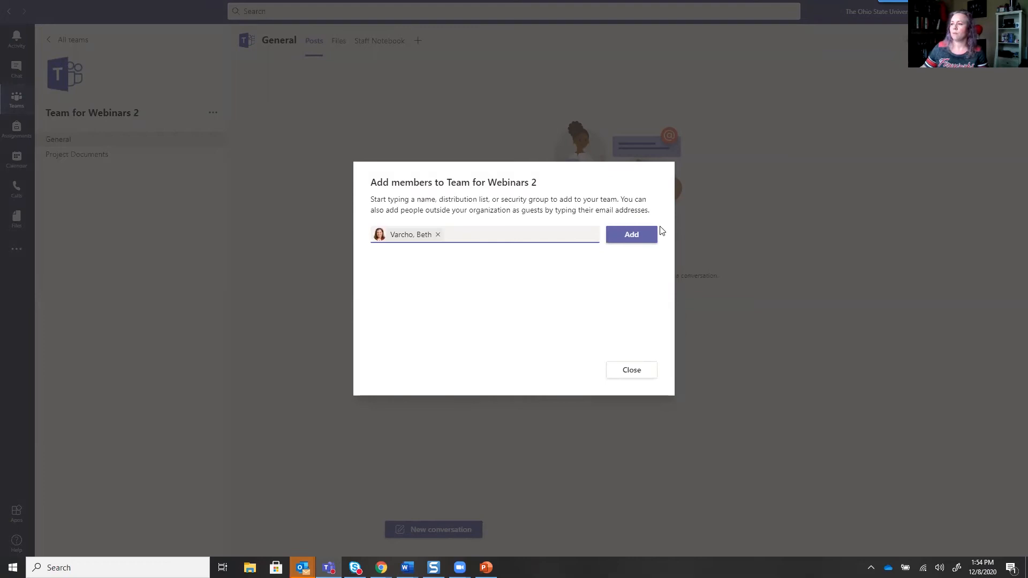
click(631, 236)
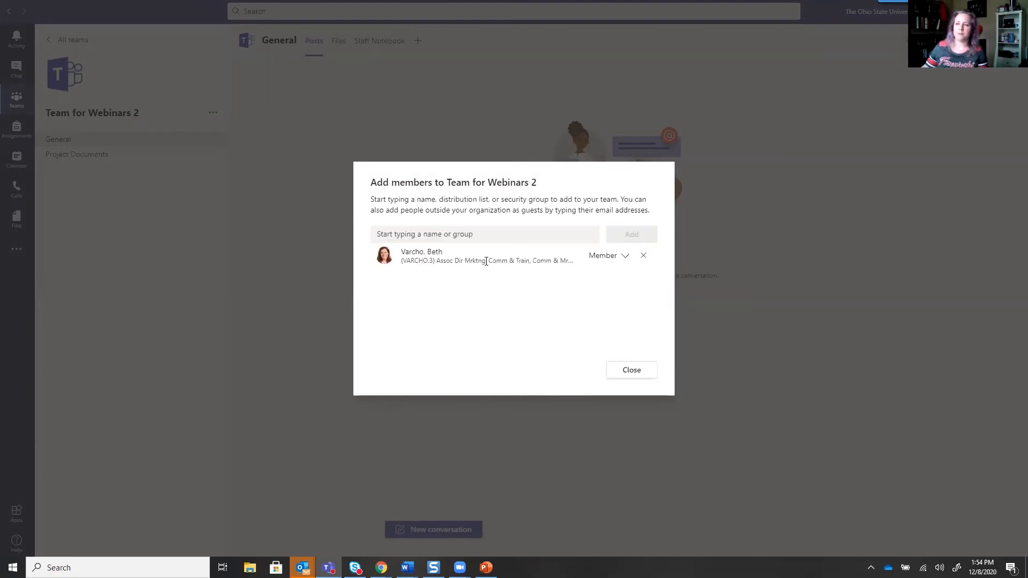
click(632, 373)
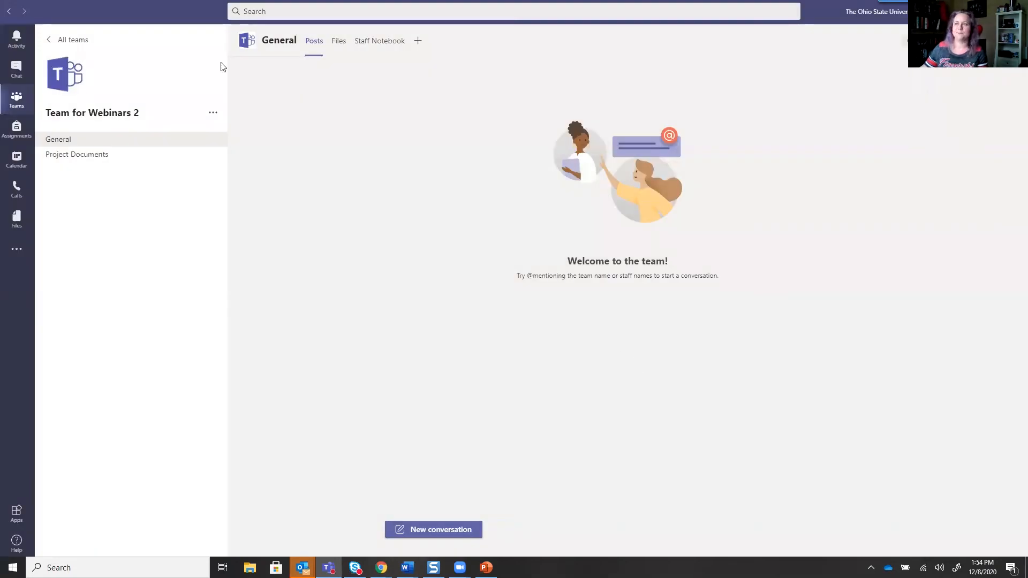
Review the members and guests of Team for Webinars 2 and the role options for the added member
click(213, 116)
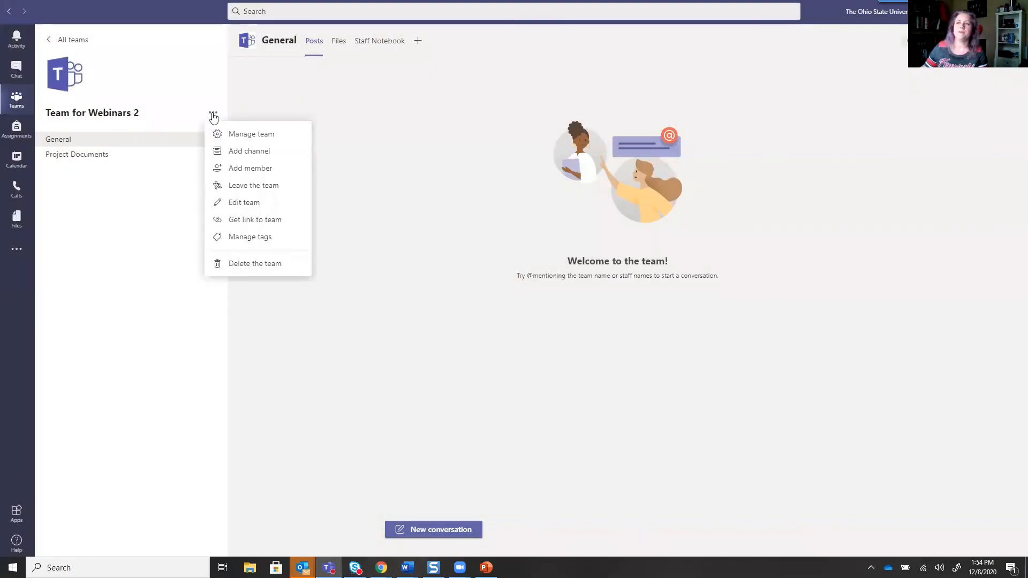
click(237, 136)
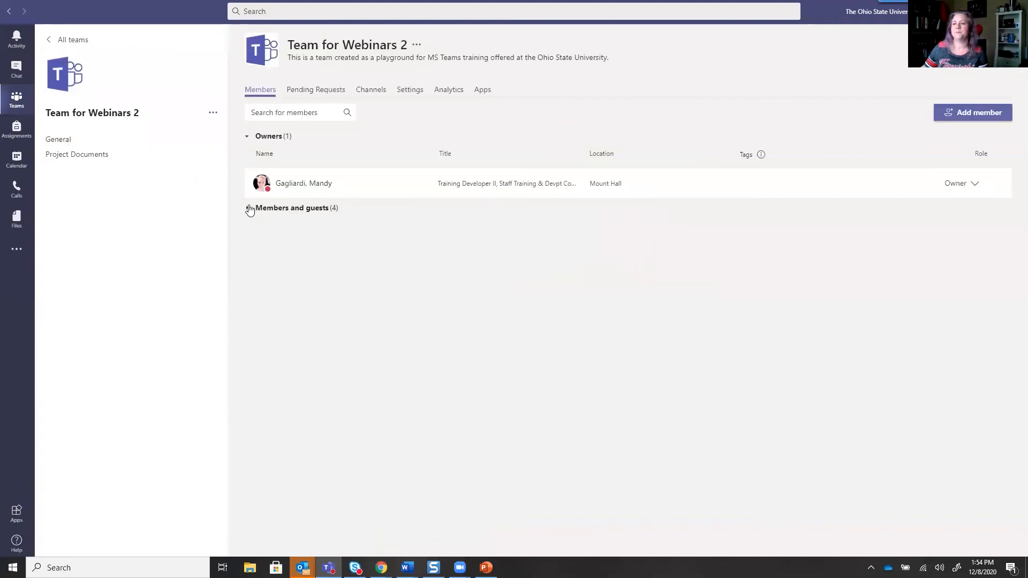
click(249, 209)
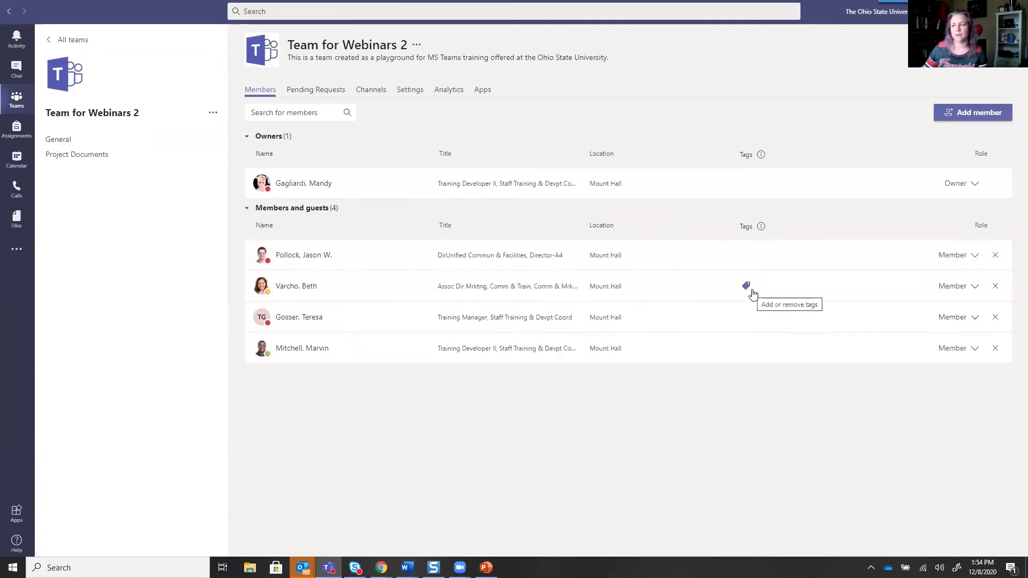
click(979, 287)
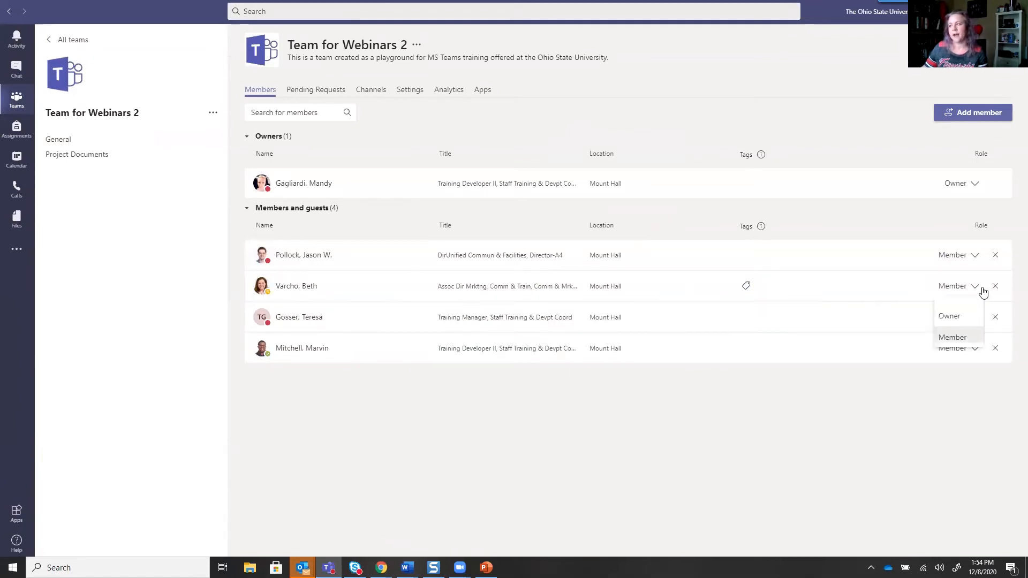
click(978, 288)
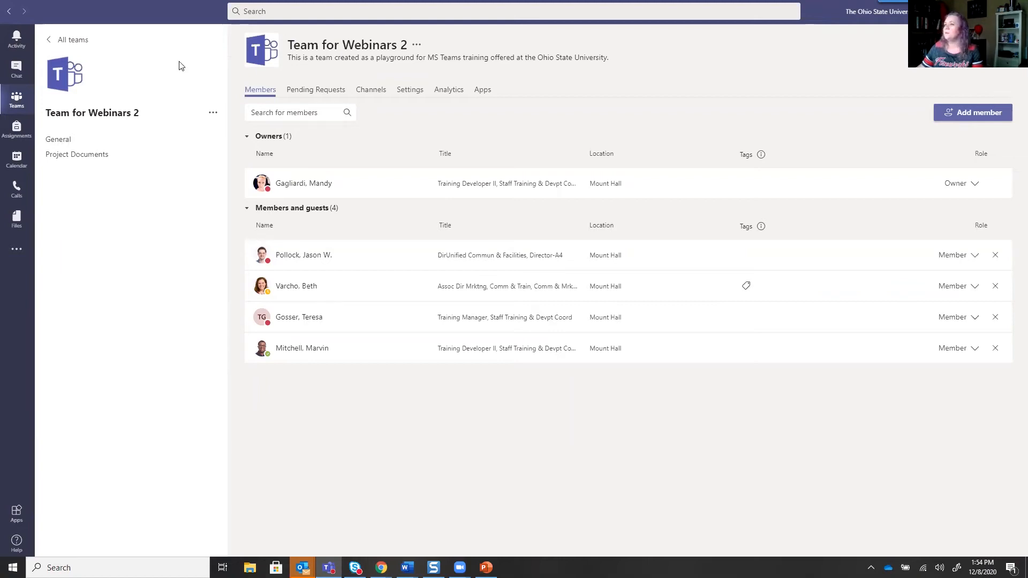
Return to the teams overview and review the team filter options and the Grid and List layout choices in the General settings
click(75, 41)
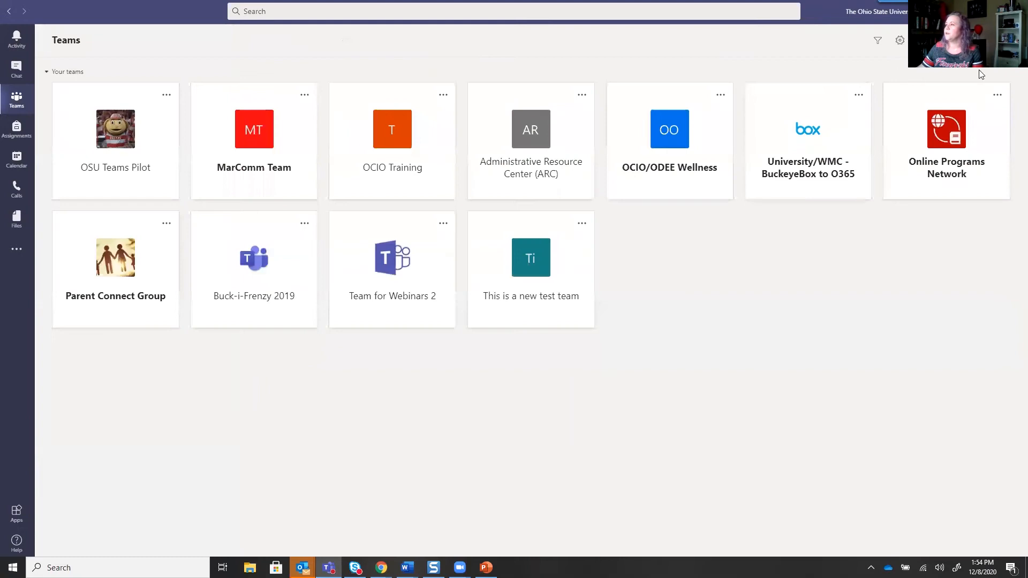
click(877, 42)
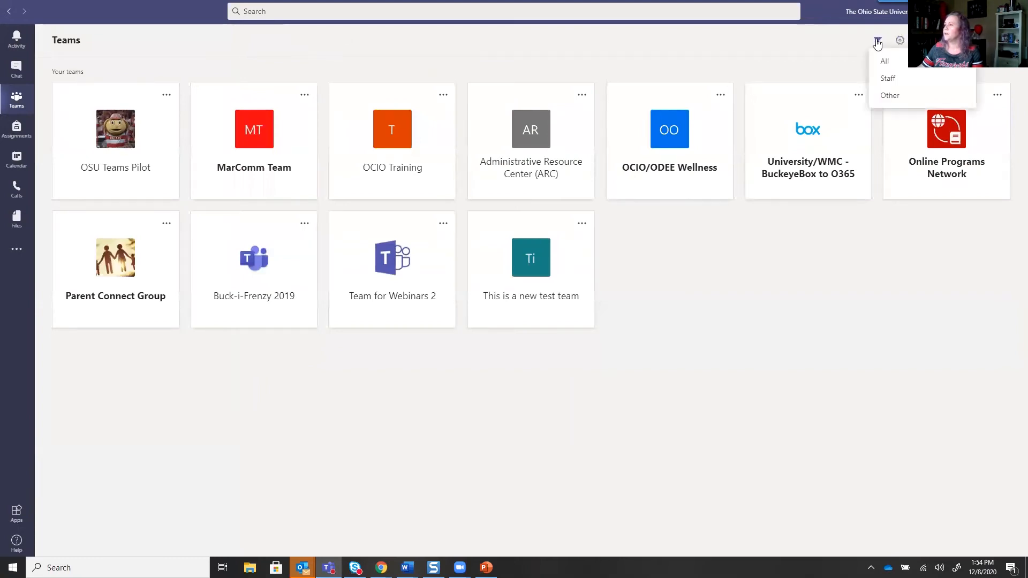
click(900, 40)
click(919, 80)
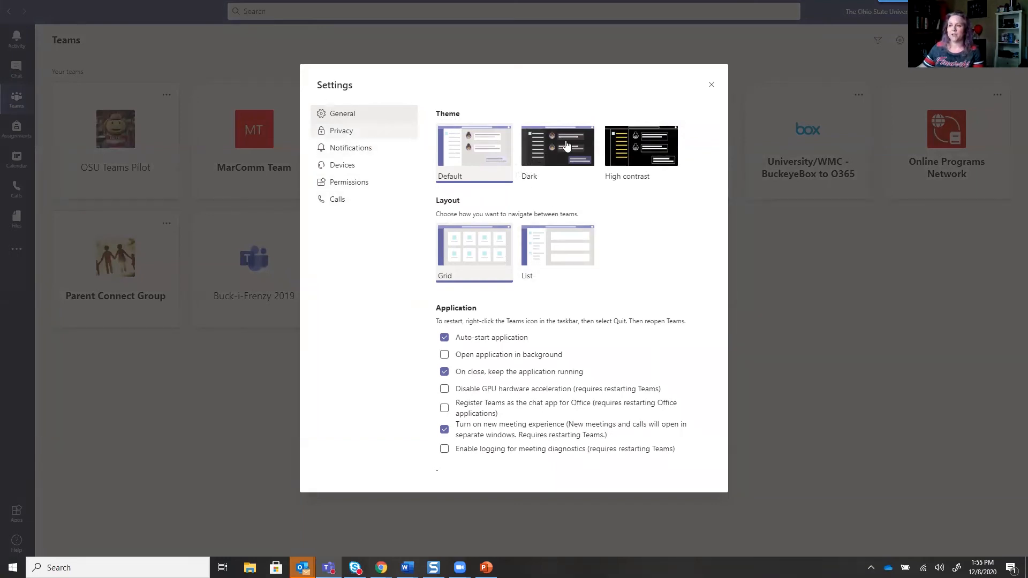
click(556, 257)
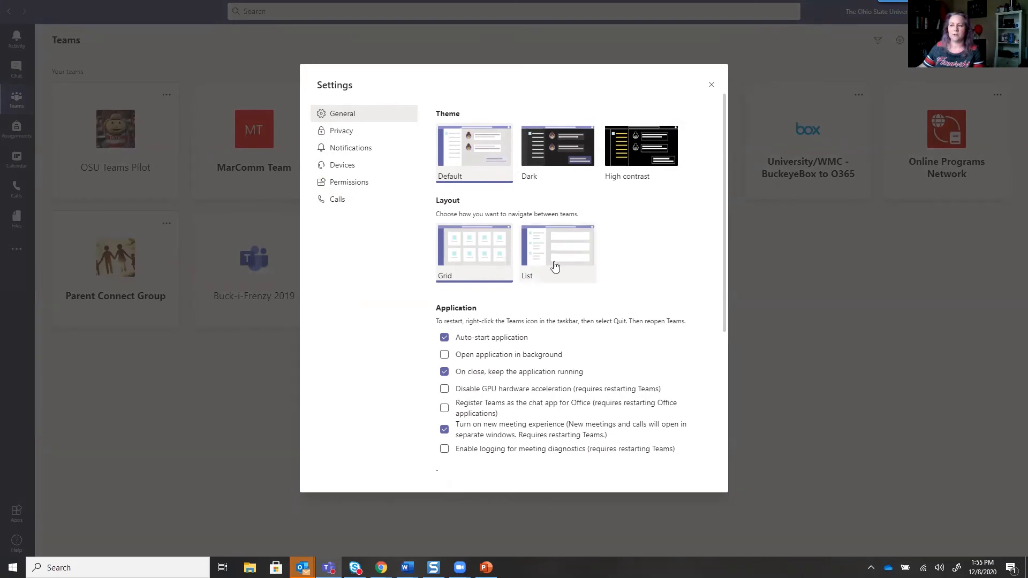
click(471, 271)
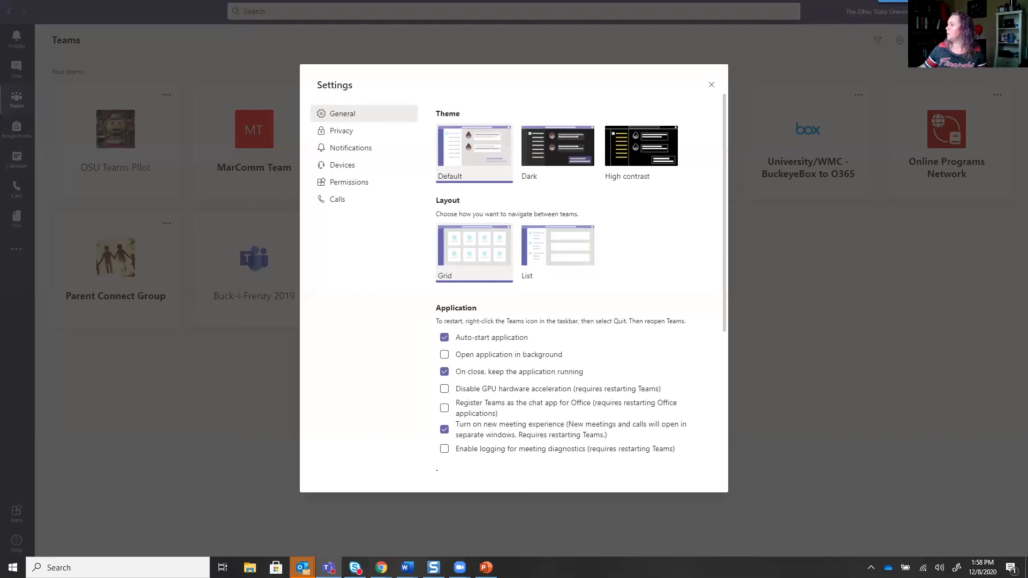
click(711, 84)
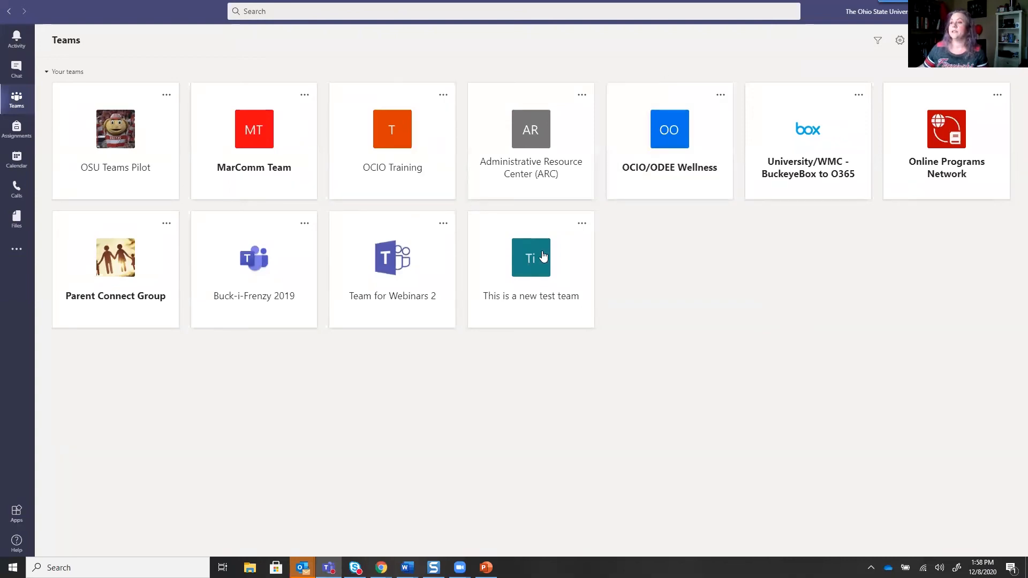
Post a new conversation reading "hello!" in the General channel of Team for Webinars 2
click(363, 280)
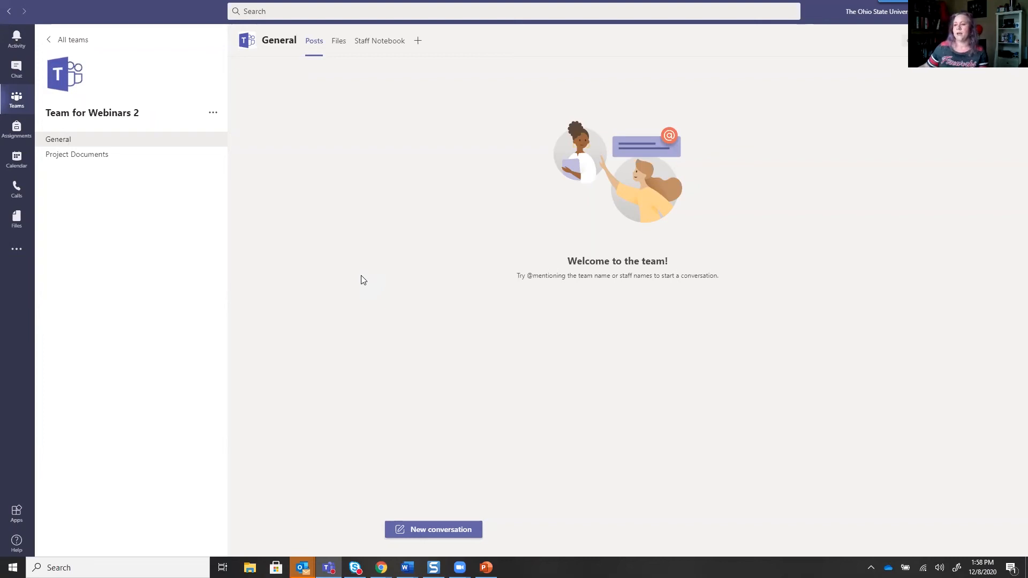
mouse_move(383, 564)
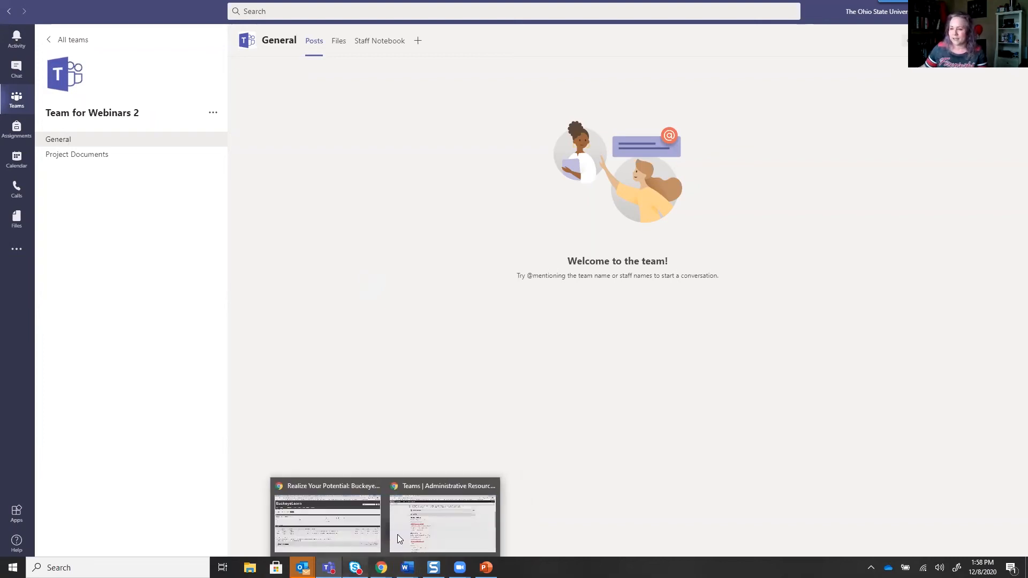
click(458, 530)
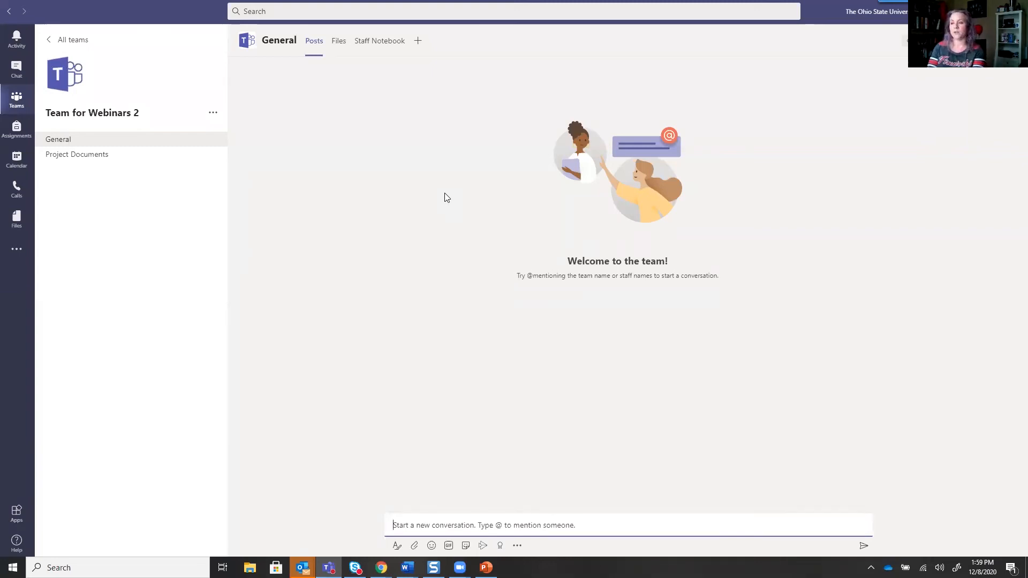
text(hello!)
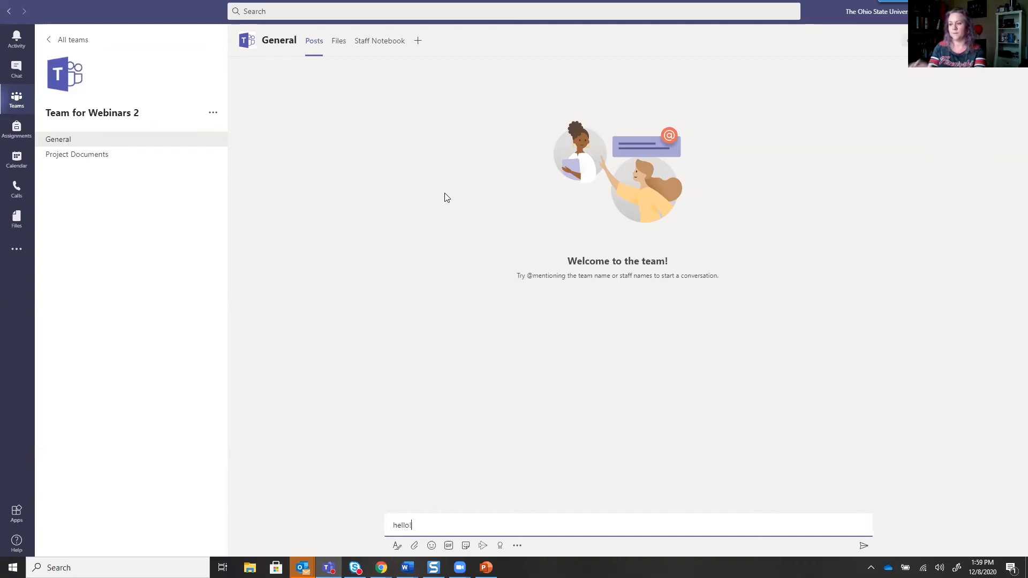
key(Return)
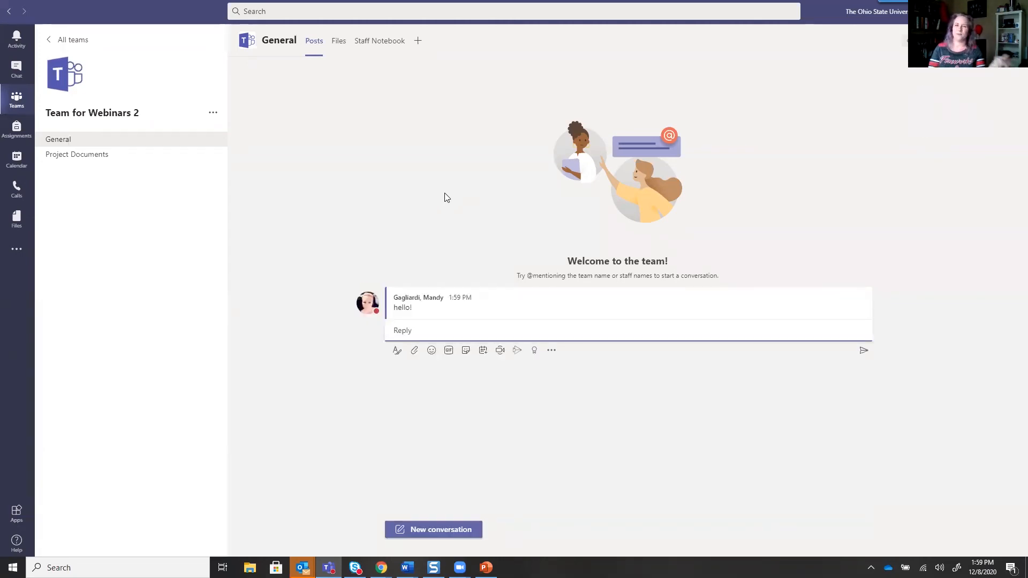
Reply to the hello! post by mentioning a team member and asking "Did you make it in?"
text(@)
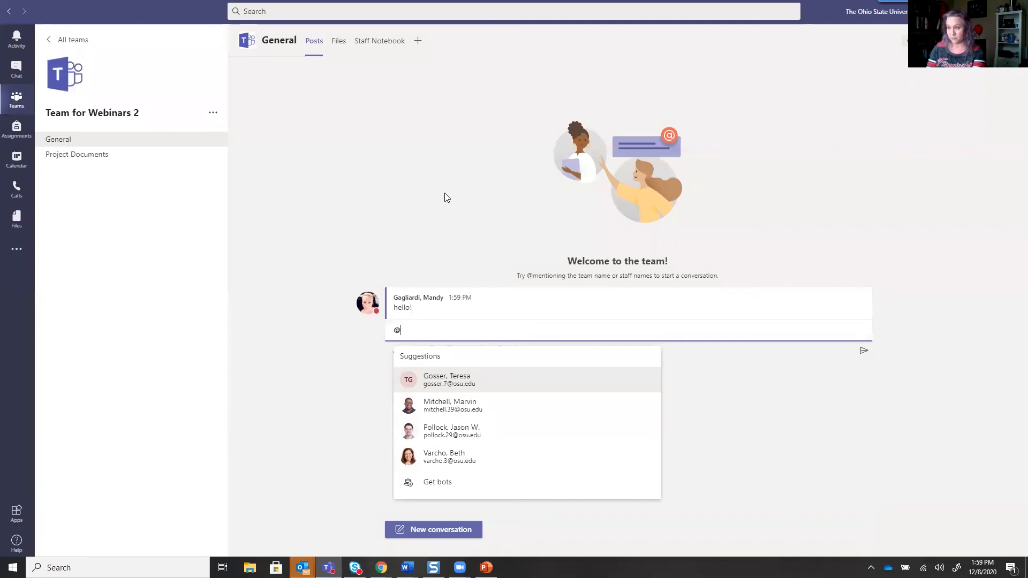
click(451, 381)
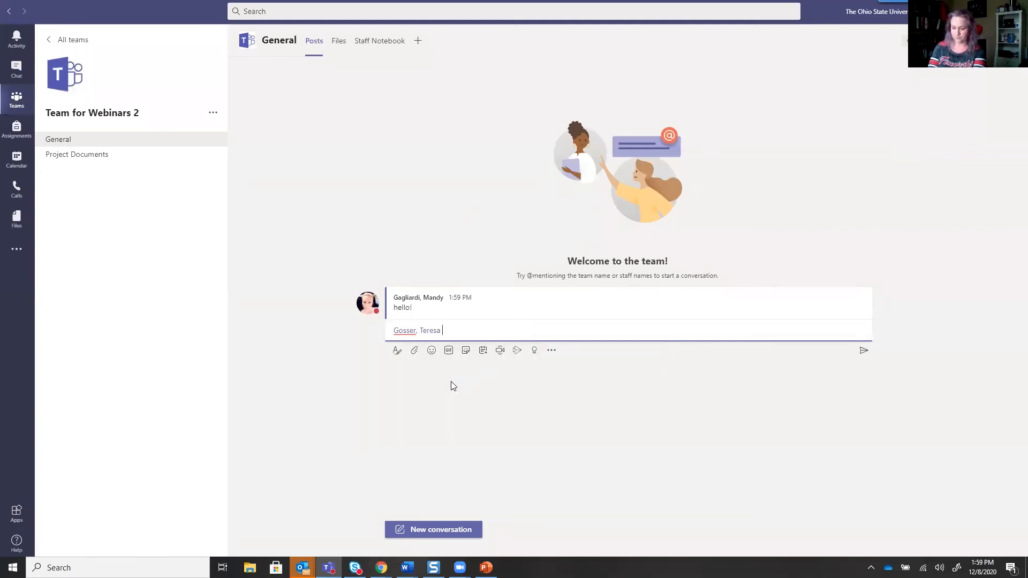
text(Did y)
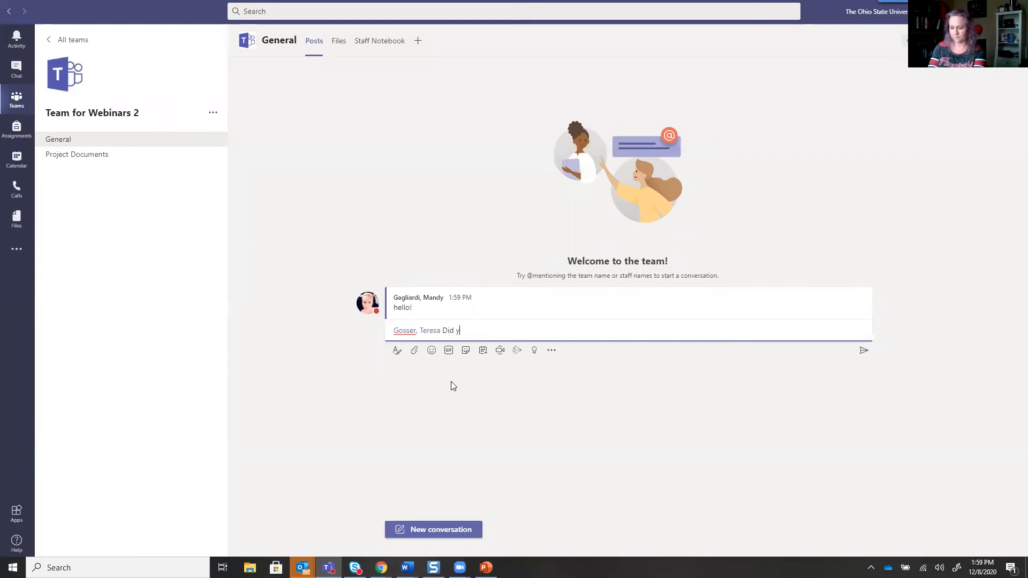
text(ou make it in?)
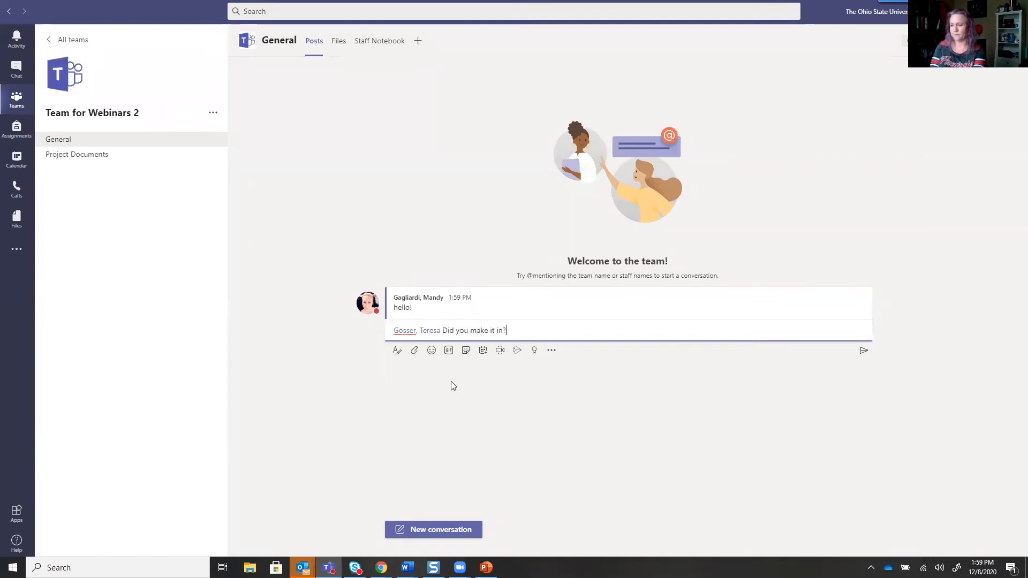
key(Return)
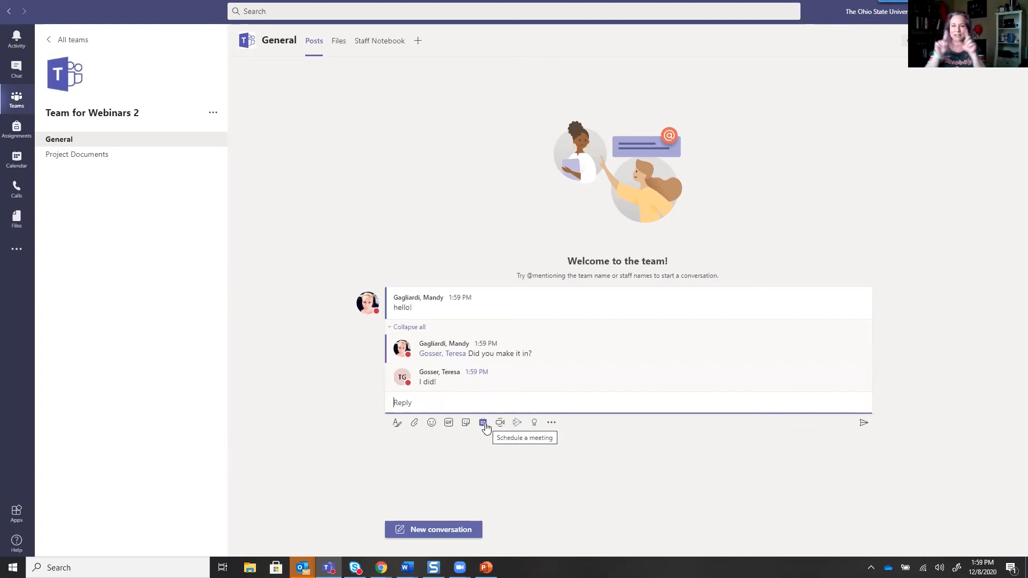
Start a Praise message in the reply thread with the Optimism badge
click(536, 424)
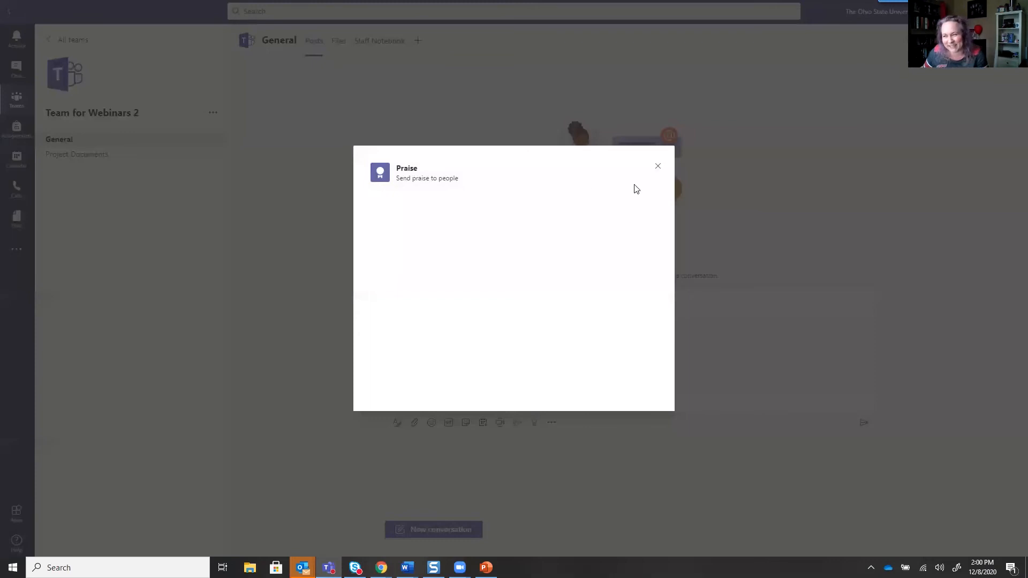
click(483, 225)
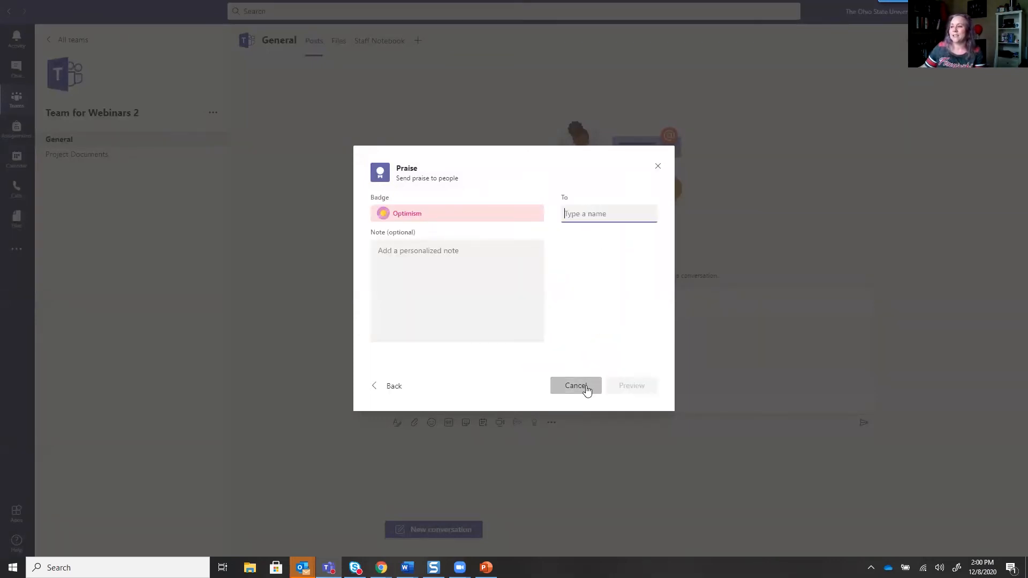
text(@Tere)
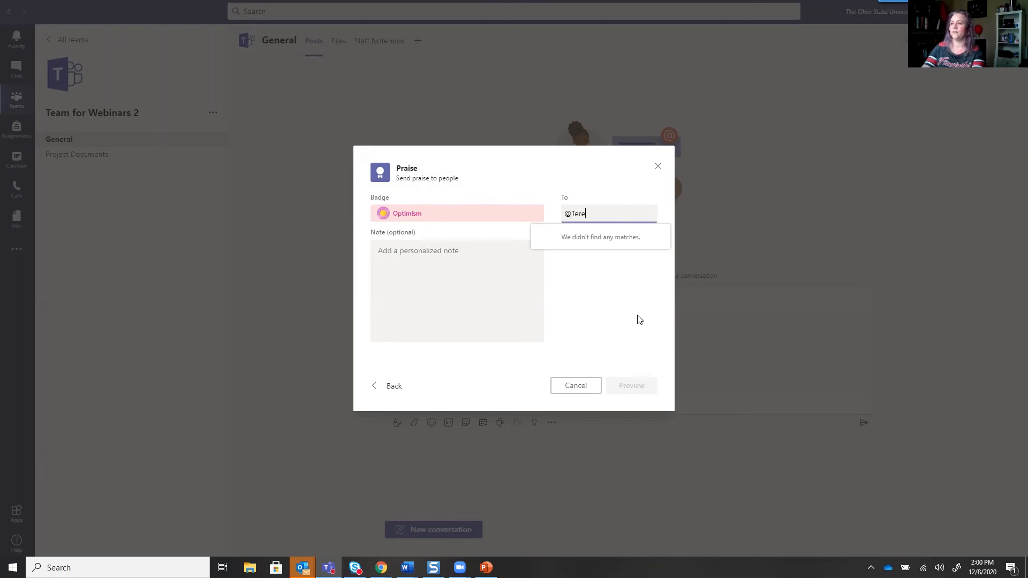
key(BackSpace)
key(BackSpace)
key(BackSpace)
key(BackSpace)
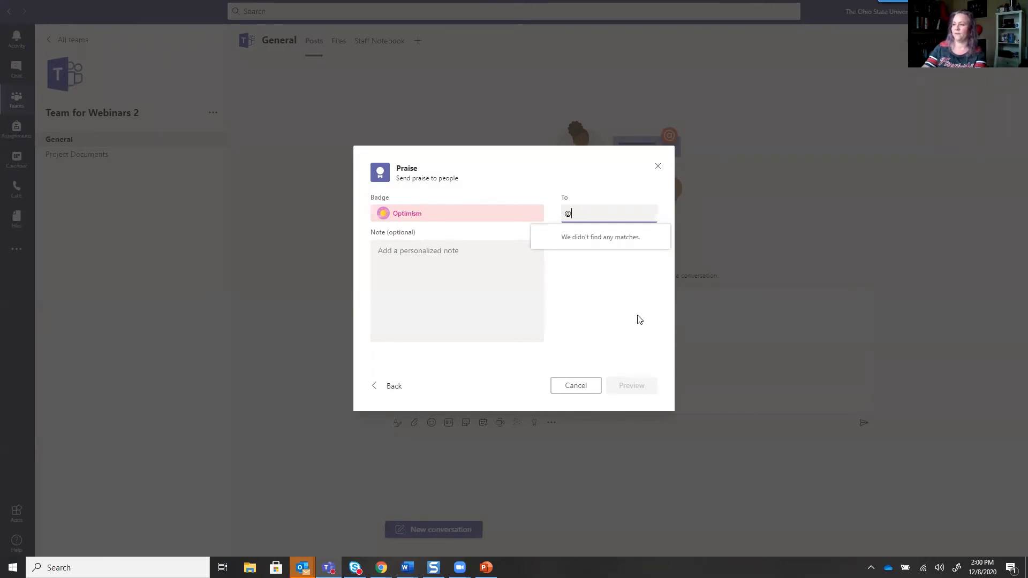
key(BackSpace)
Add the mentioned team member as the praise recipient, preview the praise and send it to the thread
text(tere)
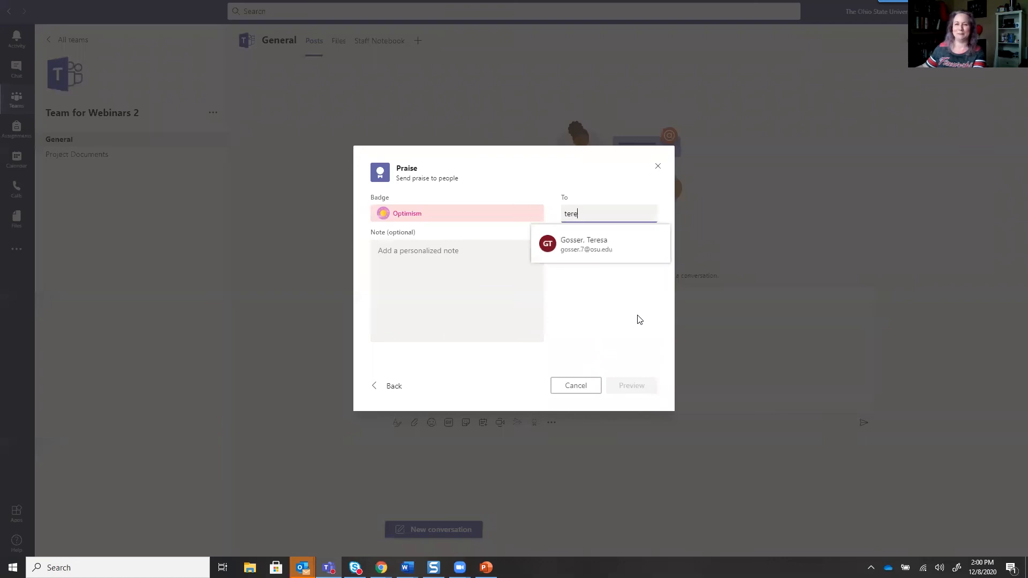
click(572, 255)
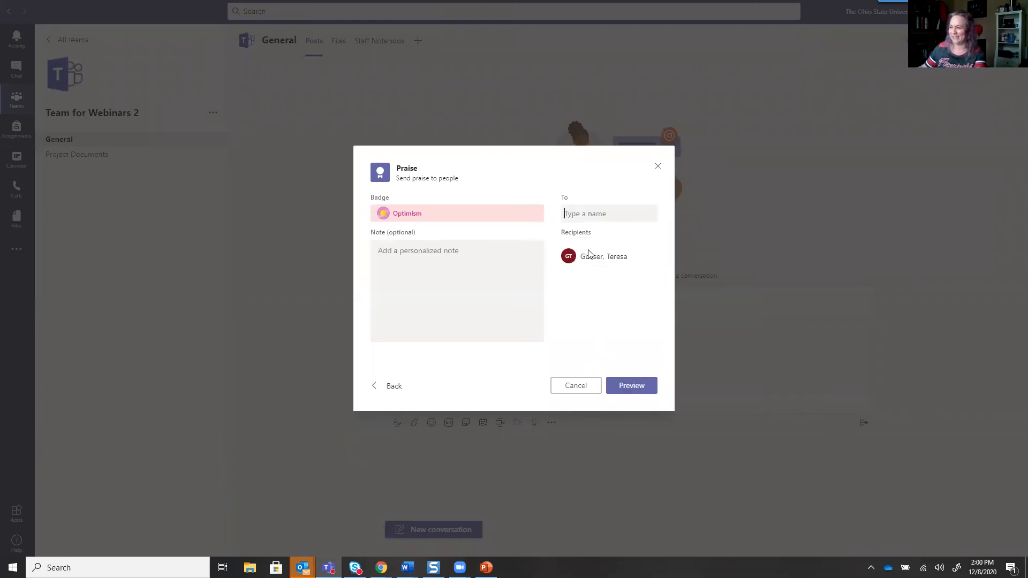
click(625, 388)
click(627, 388)
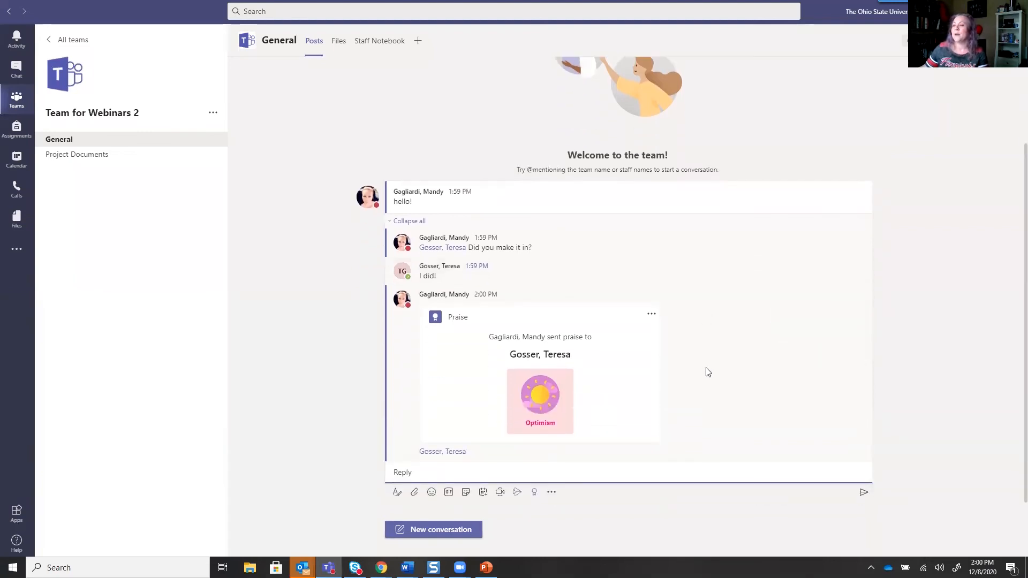
View the additional apps available for the reply and look through the newest posts in the General channel
click(552, 493)
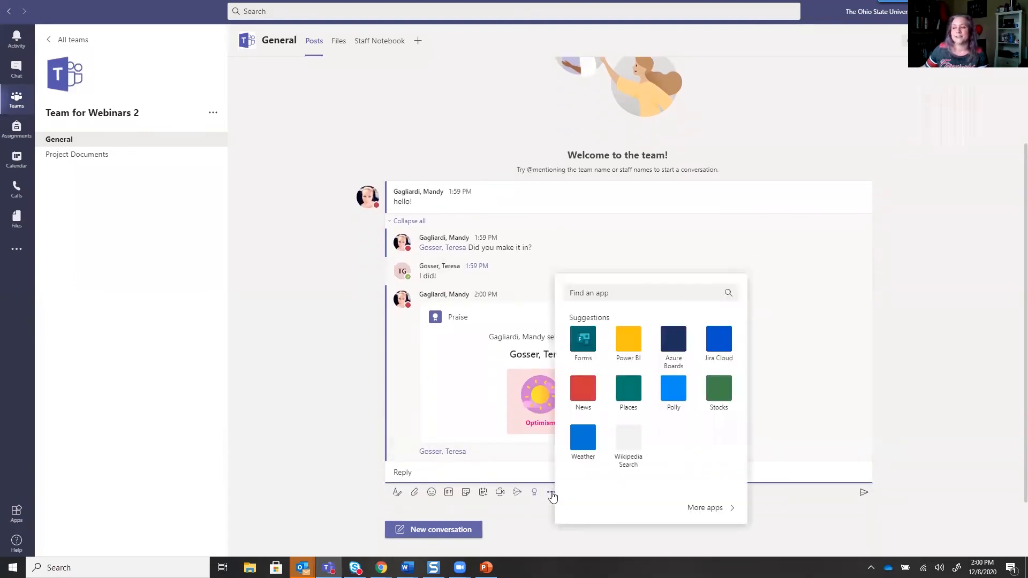
click(984, 364)
scroll(505, 419, up, 5)
scroll(608, 459, down, 5)
mouse_move(475, 465)
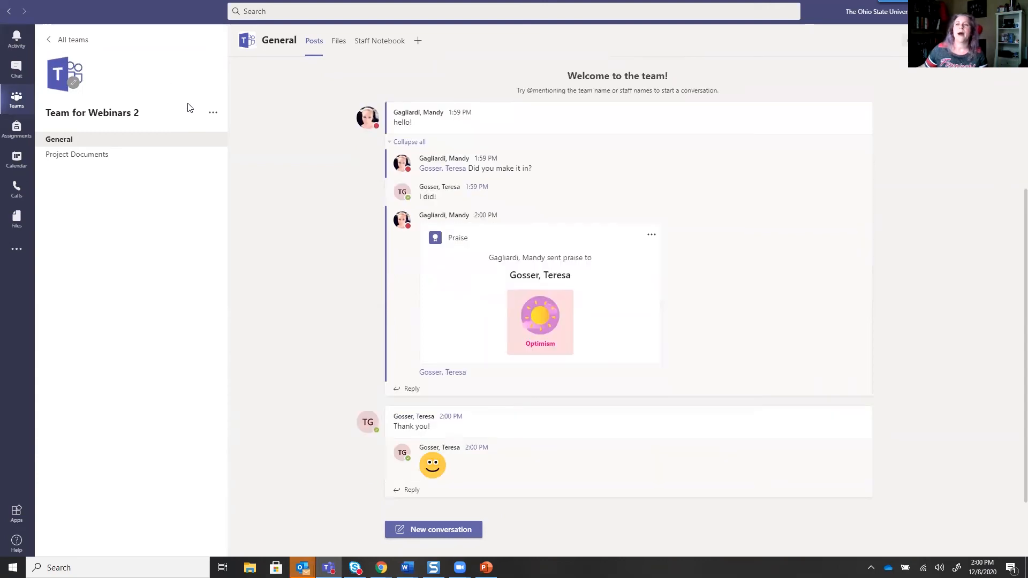
Start a new channel in Team for Webinars 2 and name it Super Secret Channel
click(214, 113)
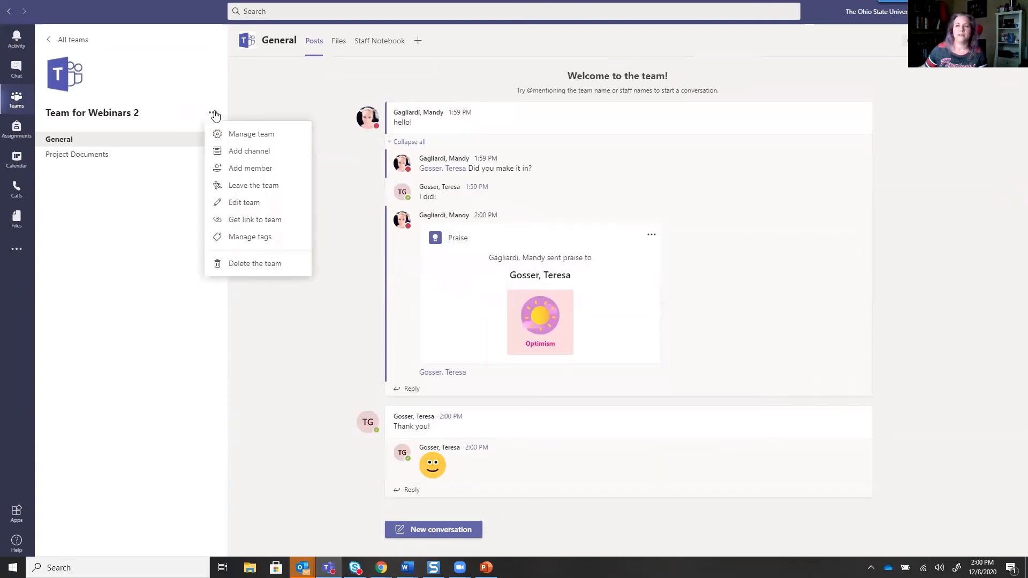
click(238, 154)
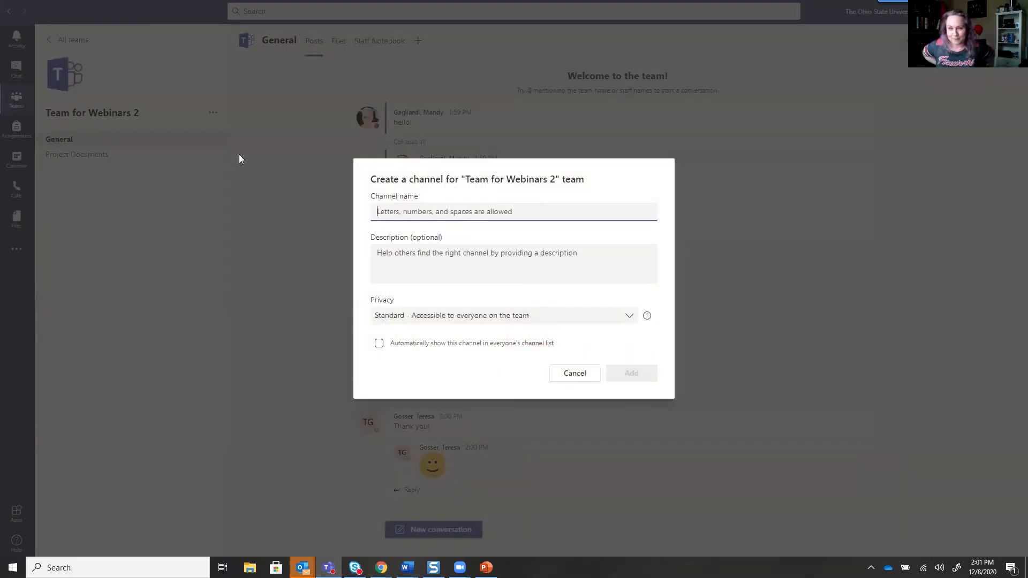
text(Super )
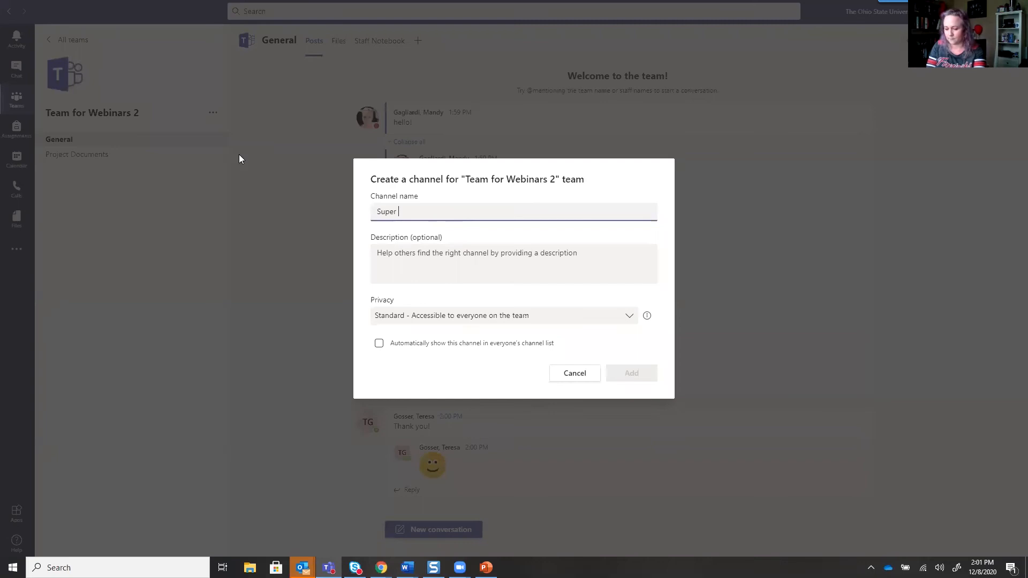
text(Secret Channel)
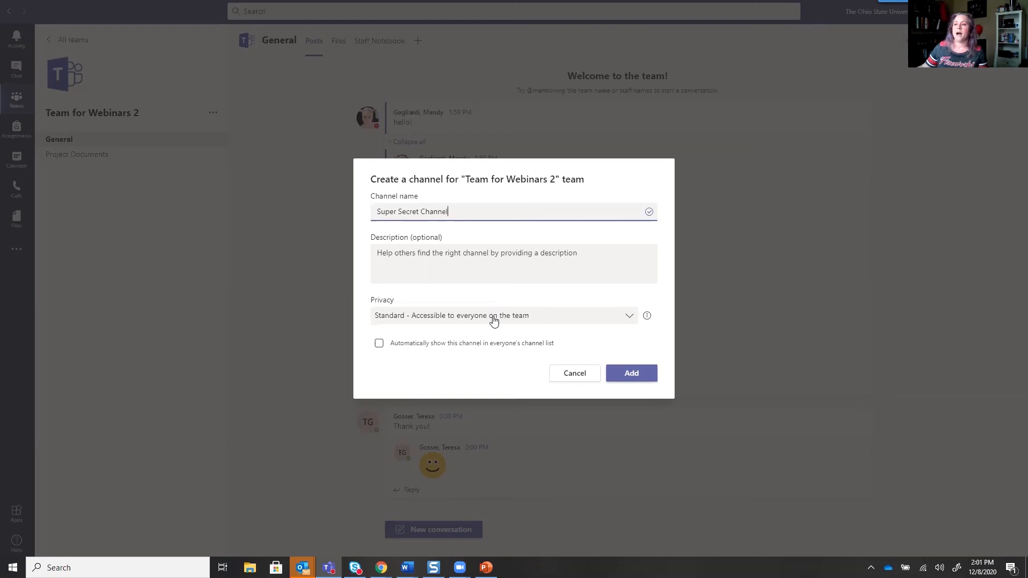
click(494, 321)
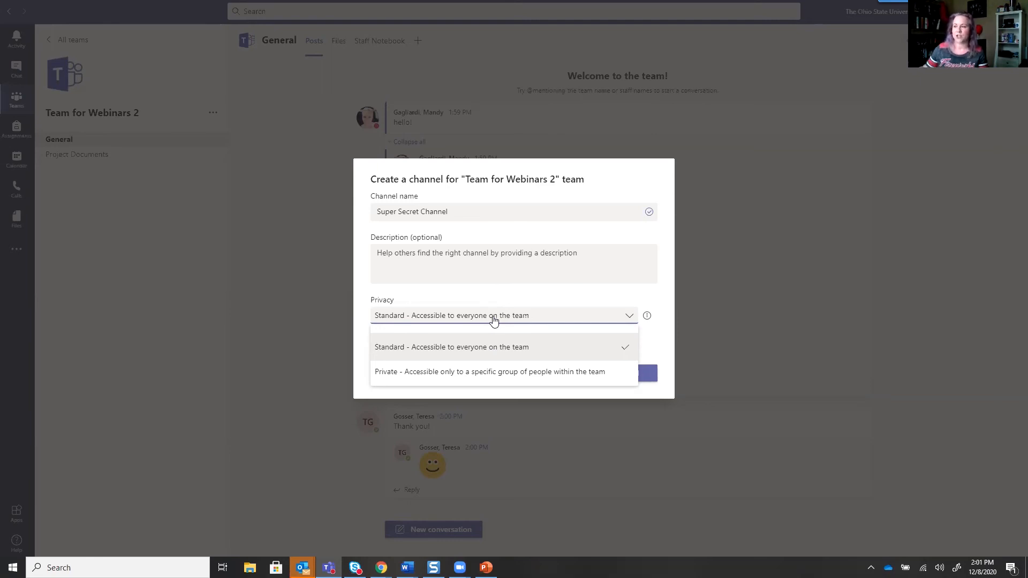
click(506, 375)
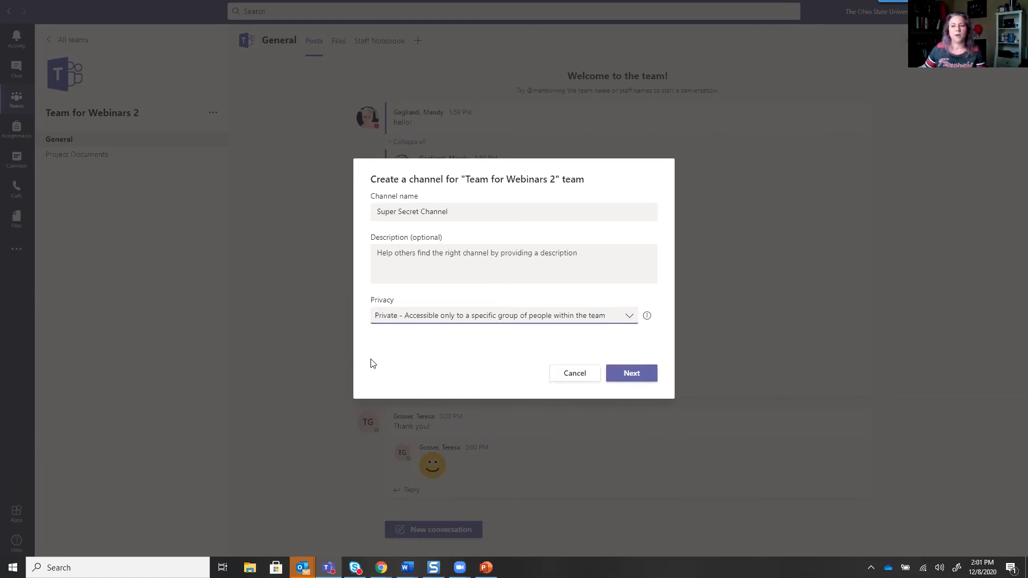
click(403, 319)
click(388, 339)
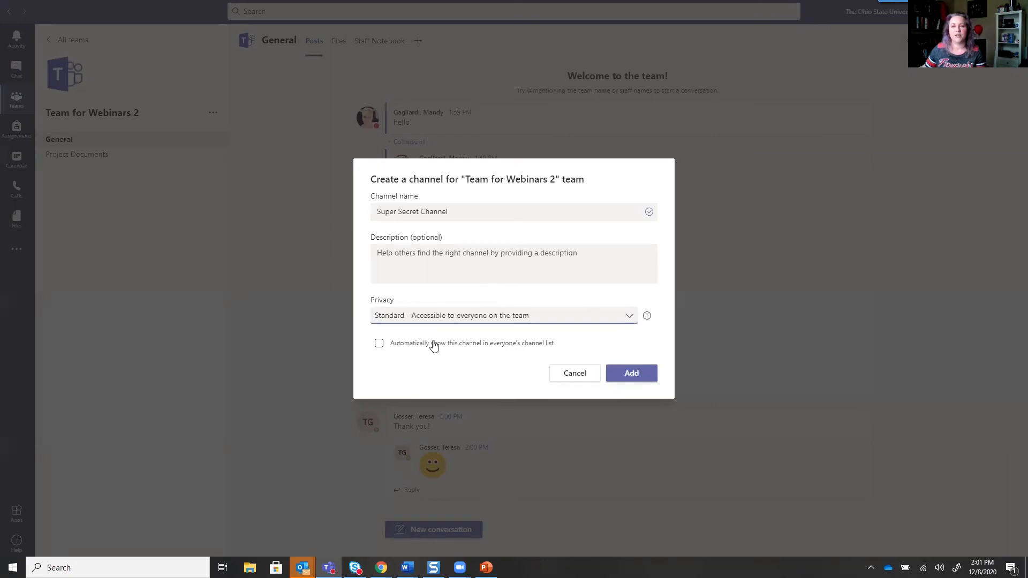
Make the new channel Private, accessible only to a specific group of people within the team, and proceed to adding members
click(470, 319)
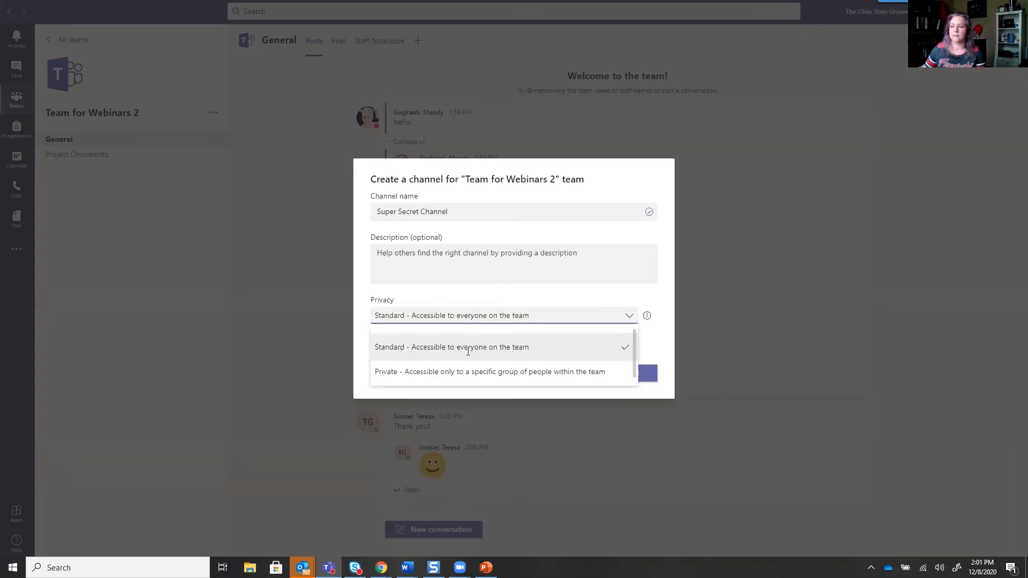
click(468, 370)
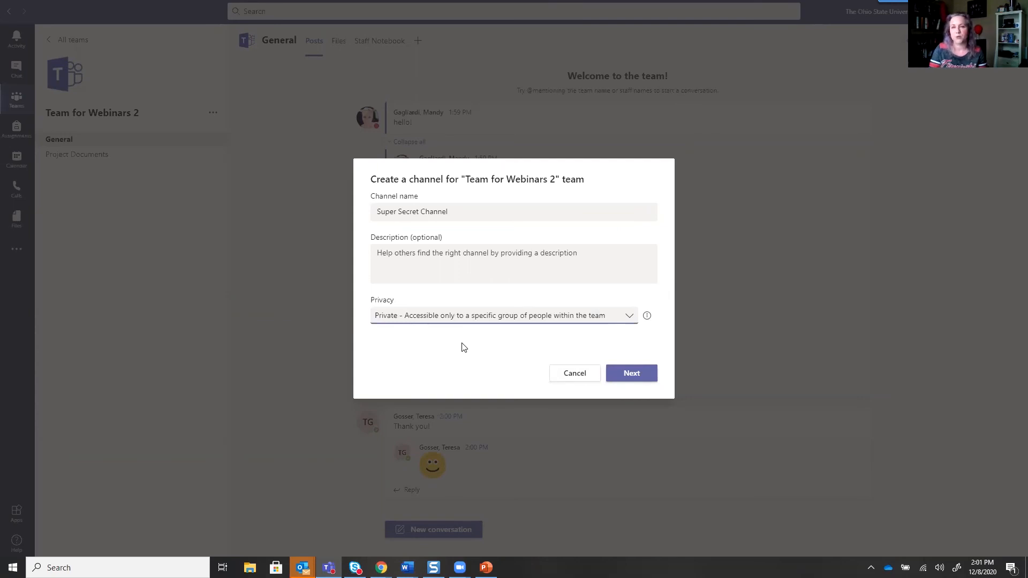
click(639, 374)
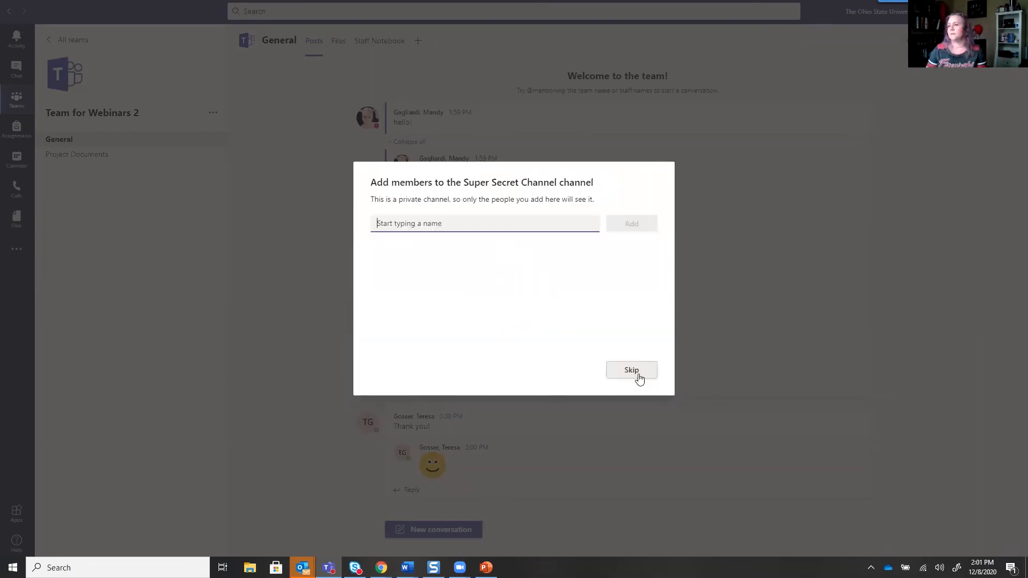
Add the team member mentioned in the General channel to Super Secret Channel and finish creating the channel
text(g)
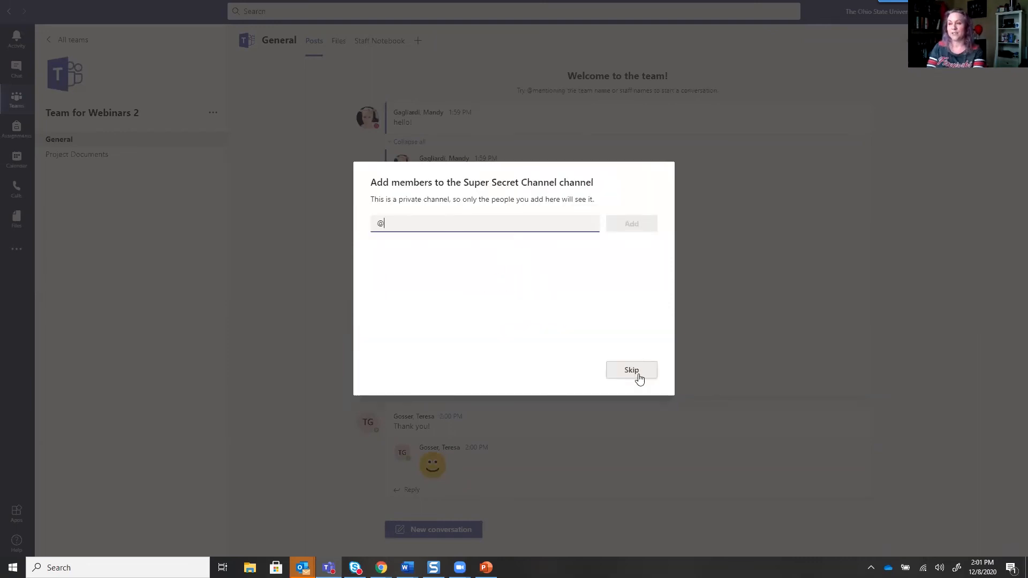
key(BackSpace)
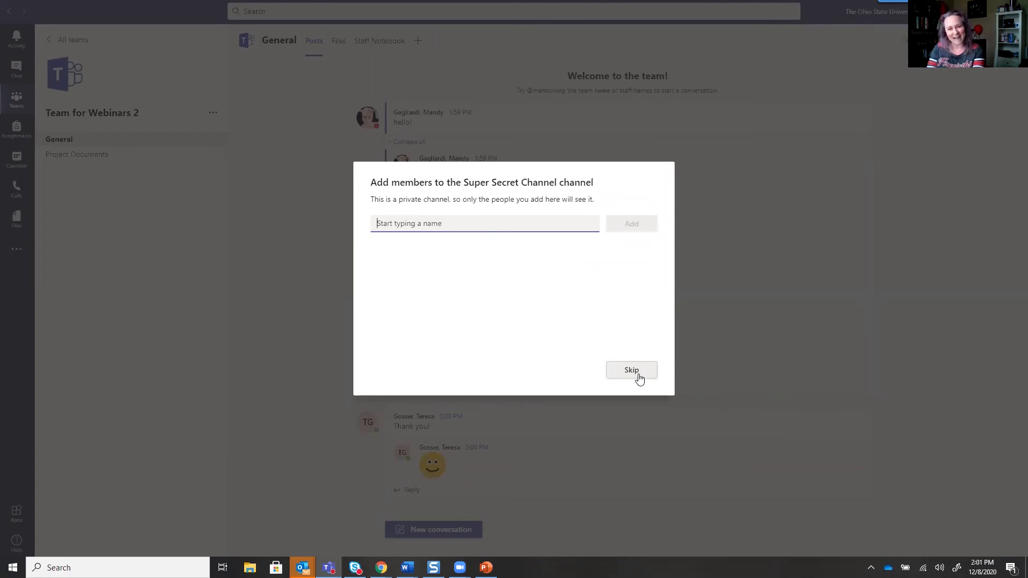
text(Tere)
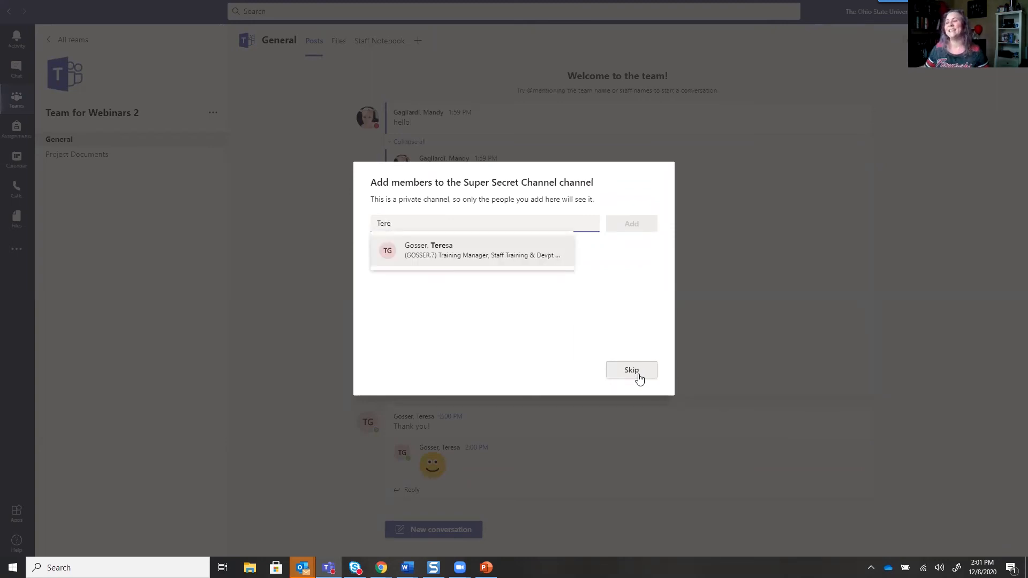
click(515, 260)
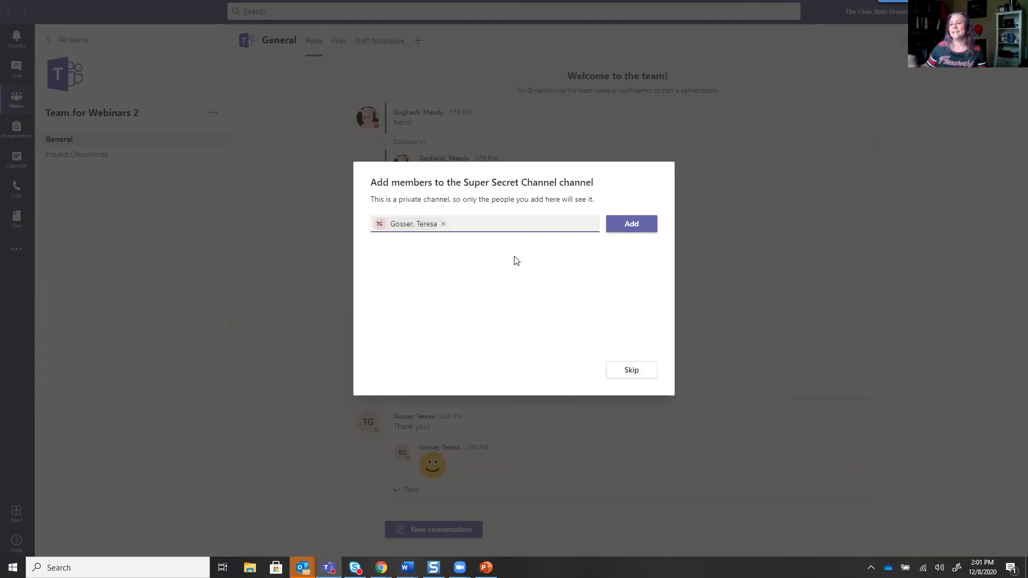
click(637, 225)
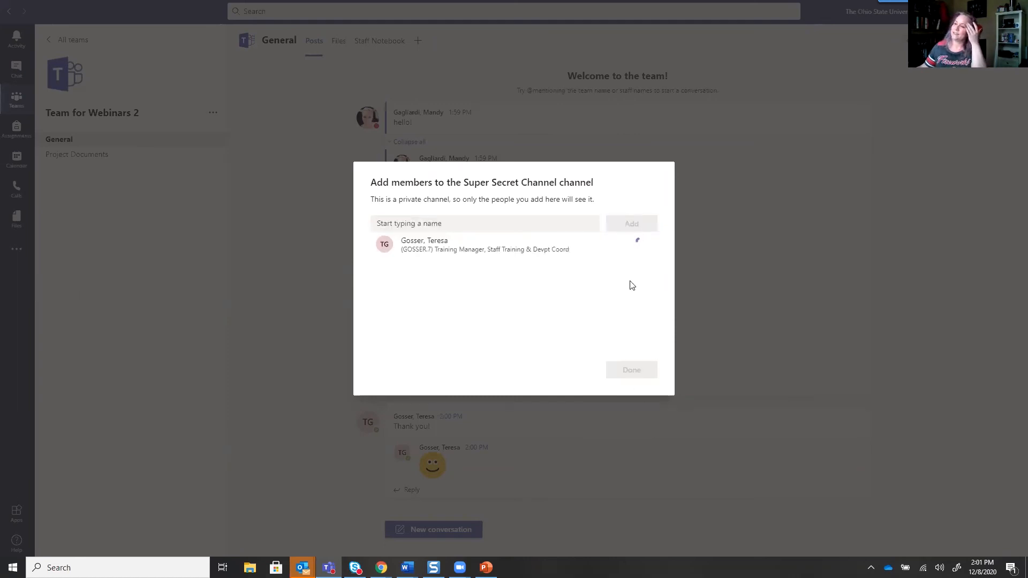
click(629, 376)
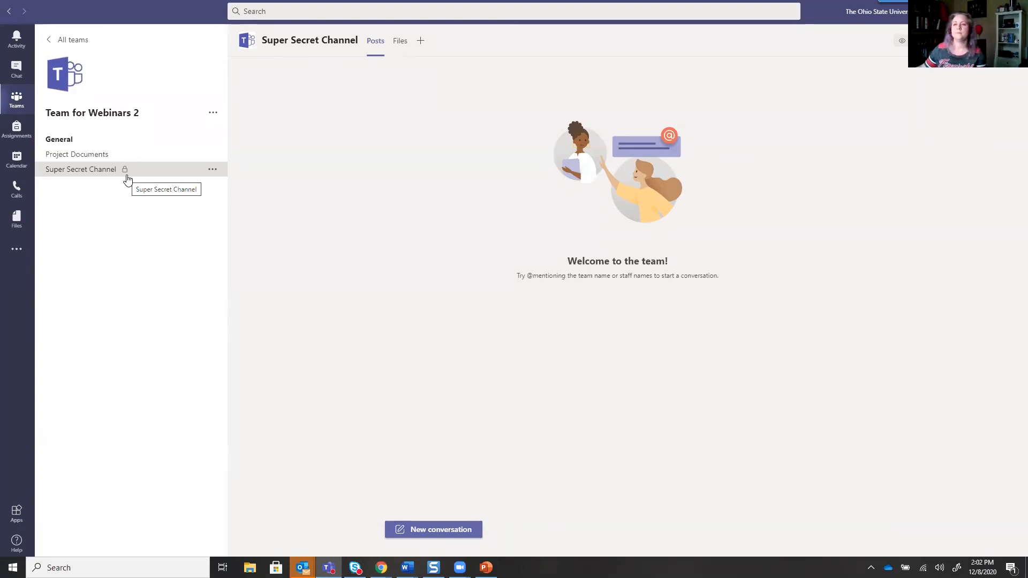
Examine the members, settings and analytics of Super Secret Channel in its management page
click(213, 170)
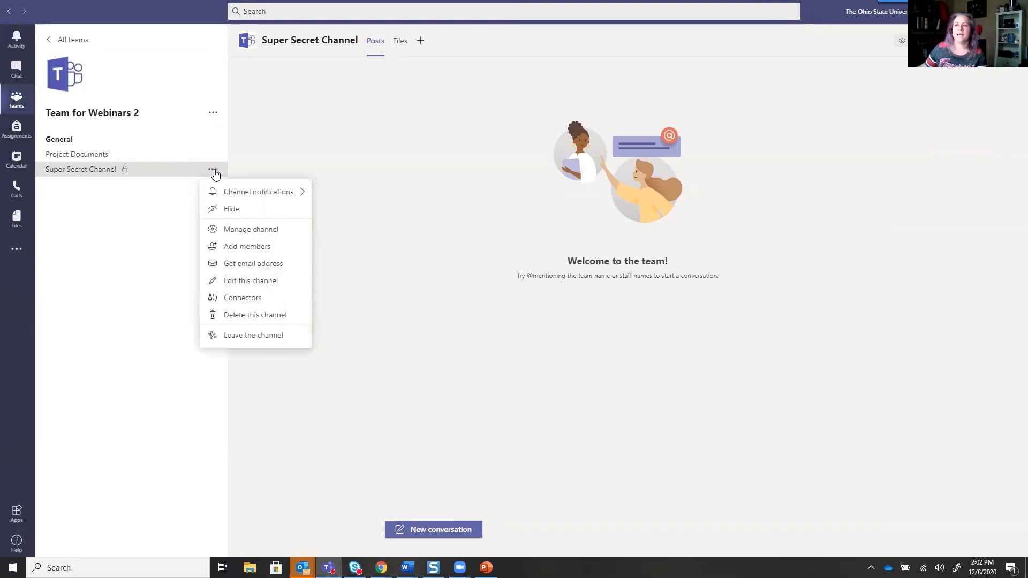
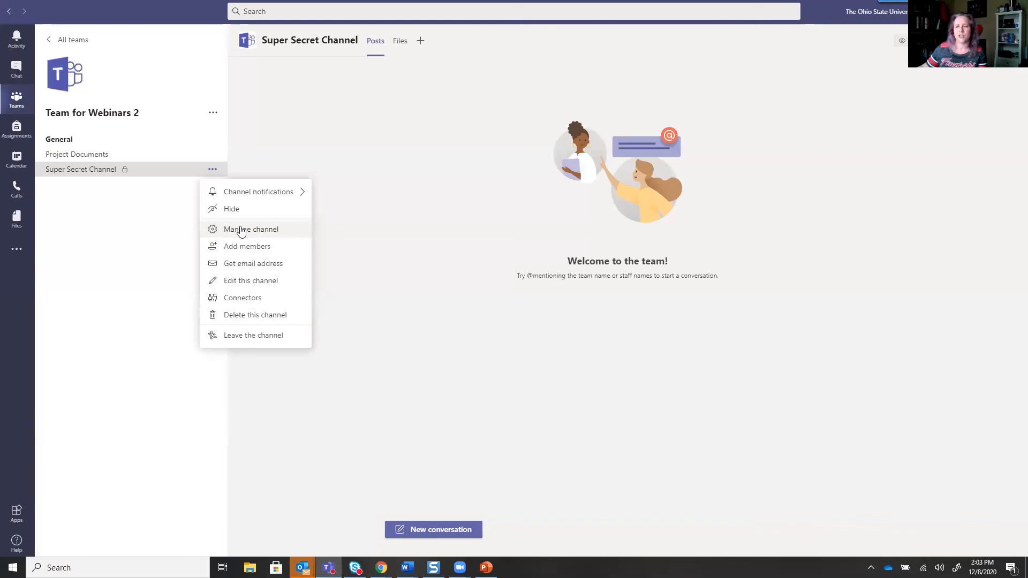
click(241, 231)
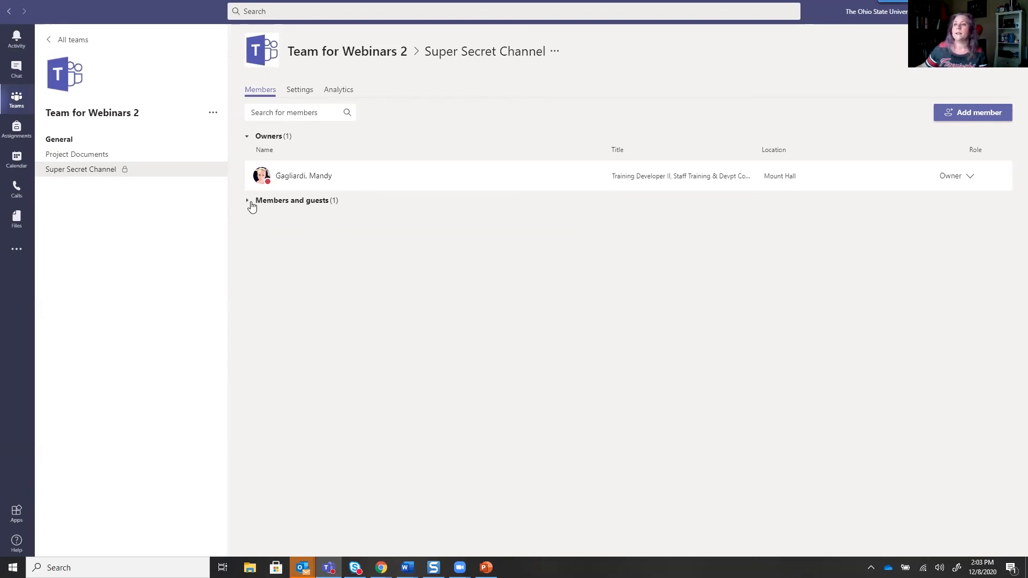
click(248, 201)
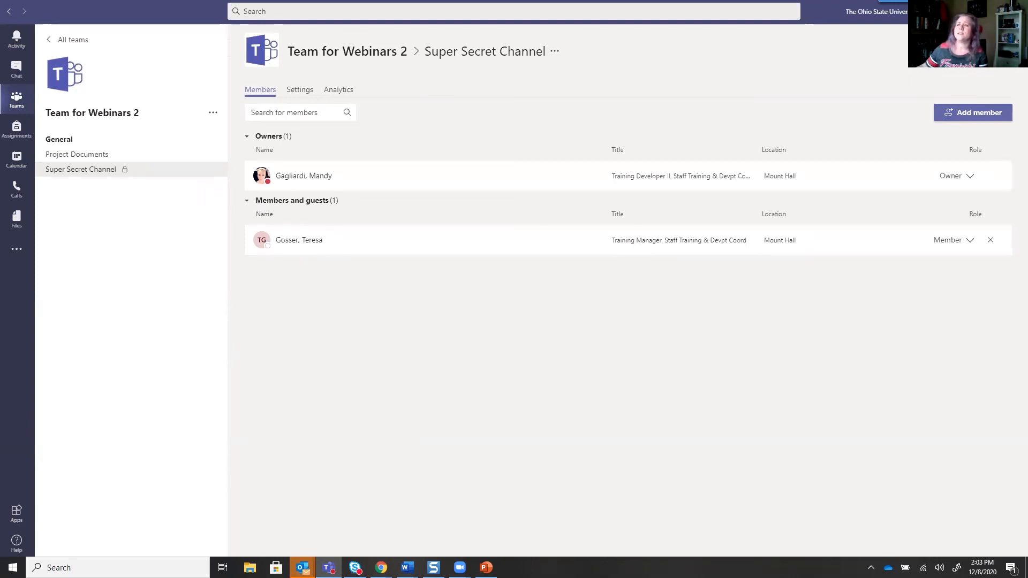
click(298, 91)
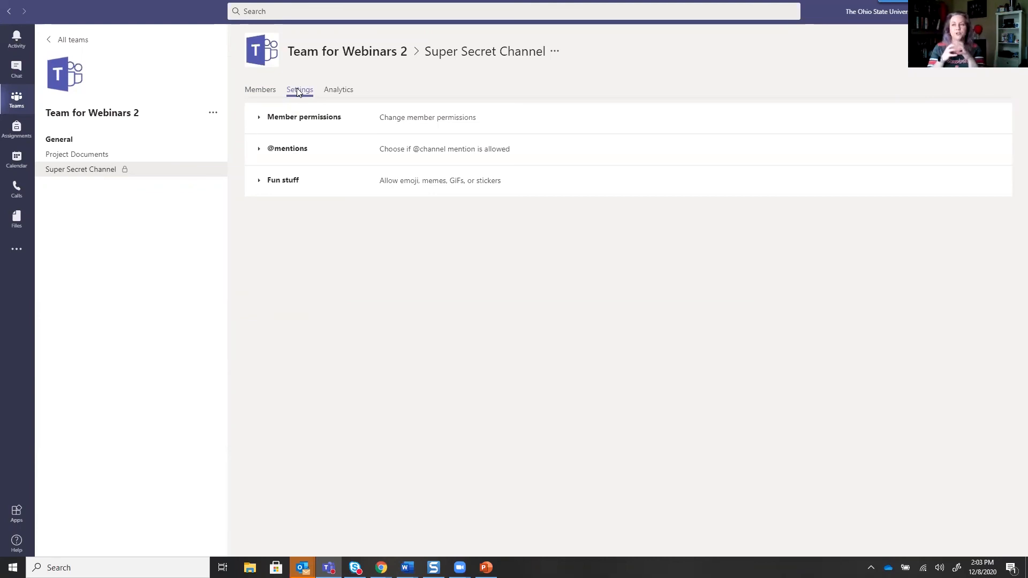
click(332, 99)
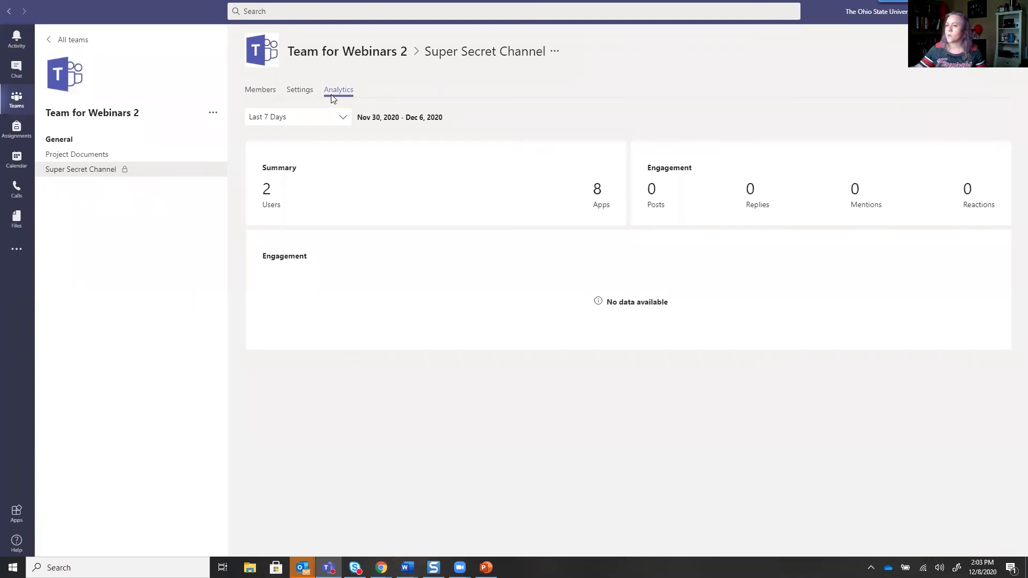
click(255, 92)
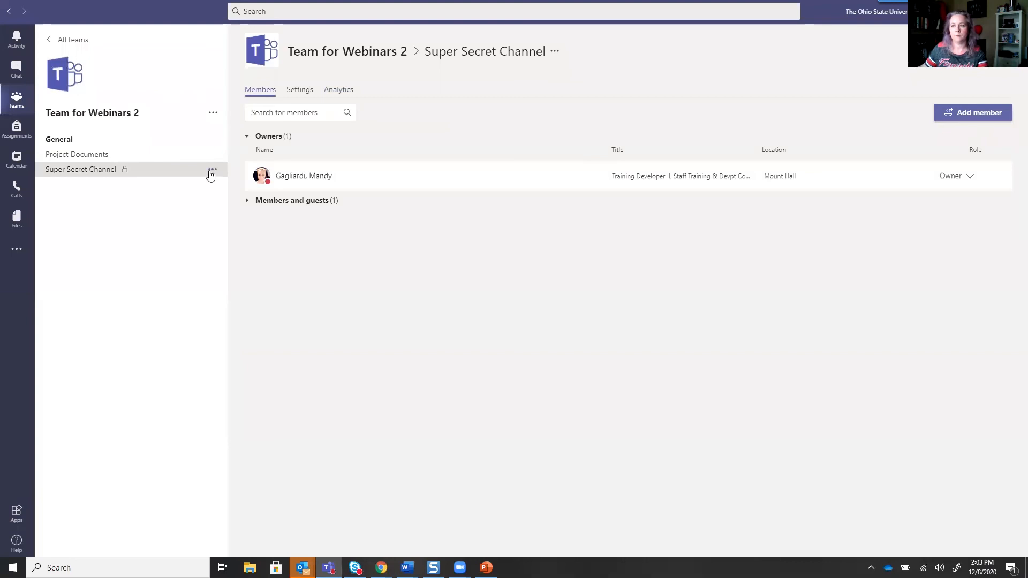
View the editable name and description of Super Secret Channel and leave without making changes
click(212, 170)
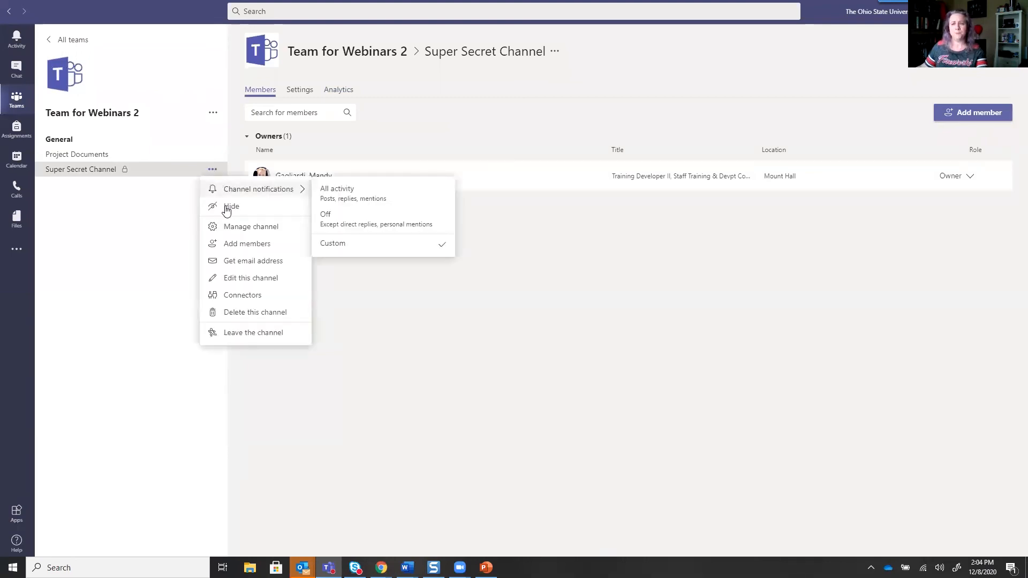
click(233, 284)
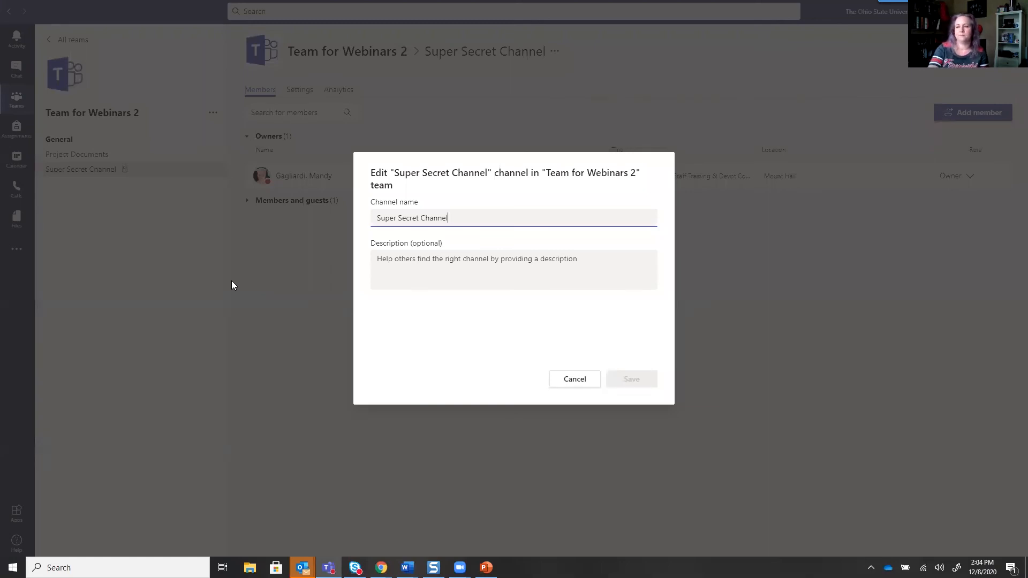
click(574, 383)
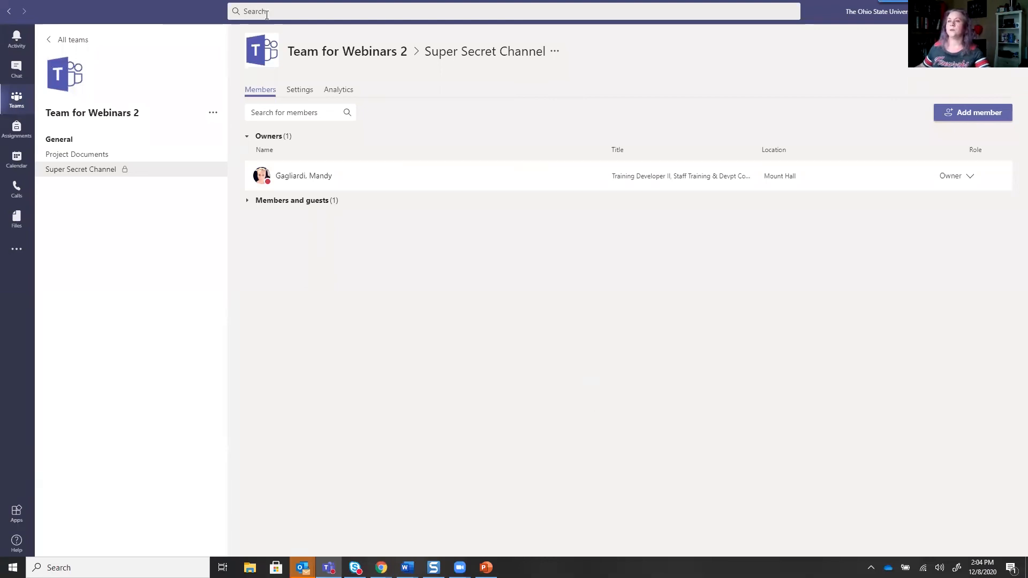
Get the email address of Super Secret Channel and copy it
click(84, 173)
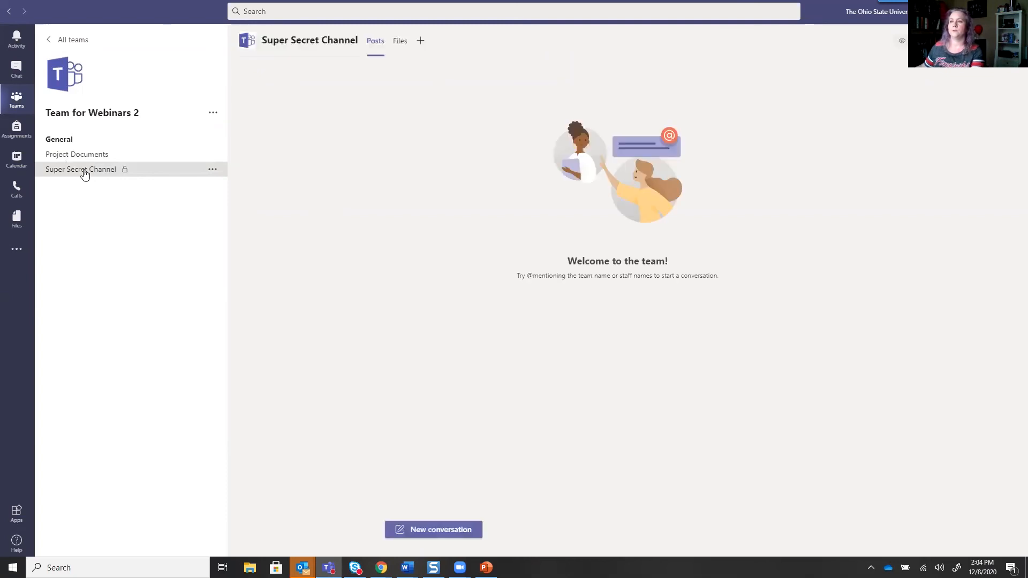
click(214, 171)
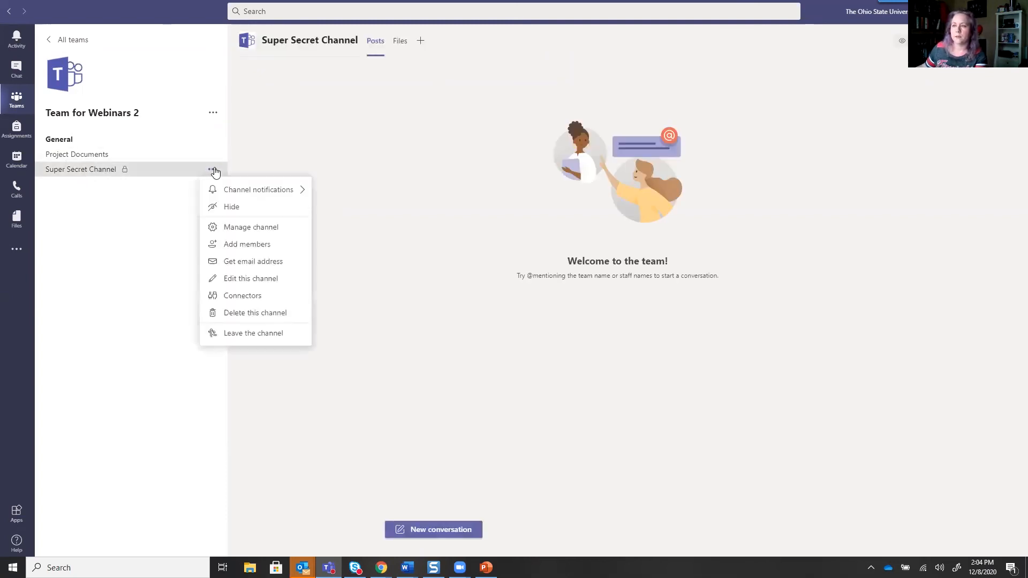
click(244, 263)
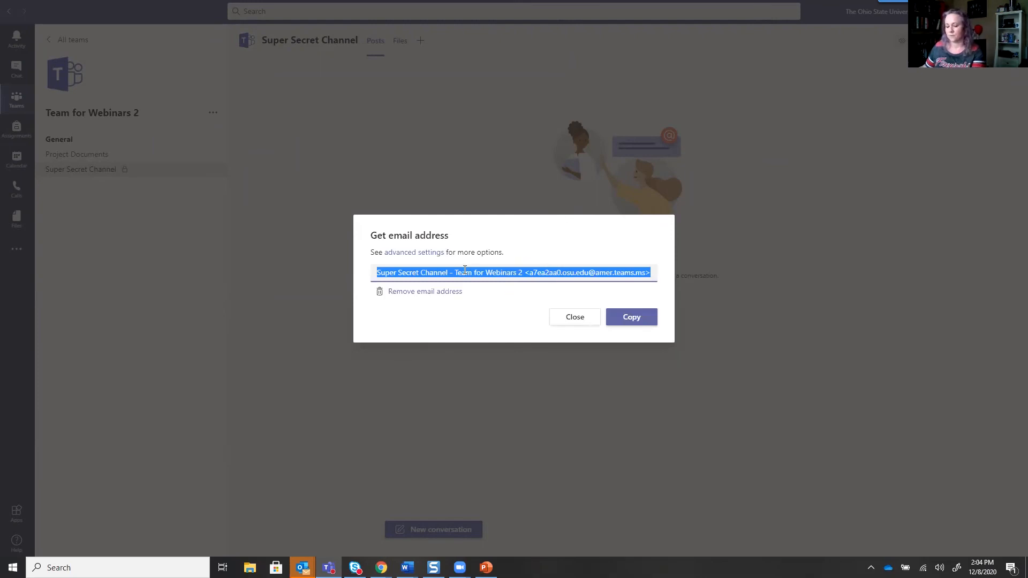
key(Escape)
Switch to Outlook, address a new email to the copied channel address and write "Thanks for sending" in the body
mouse_move(302, 567)
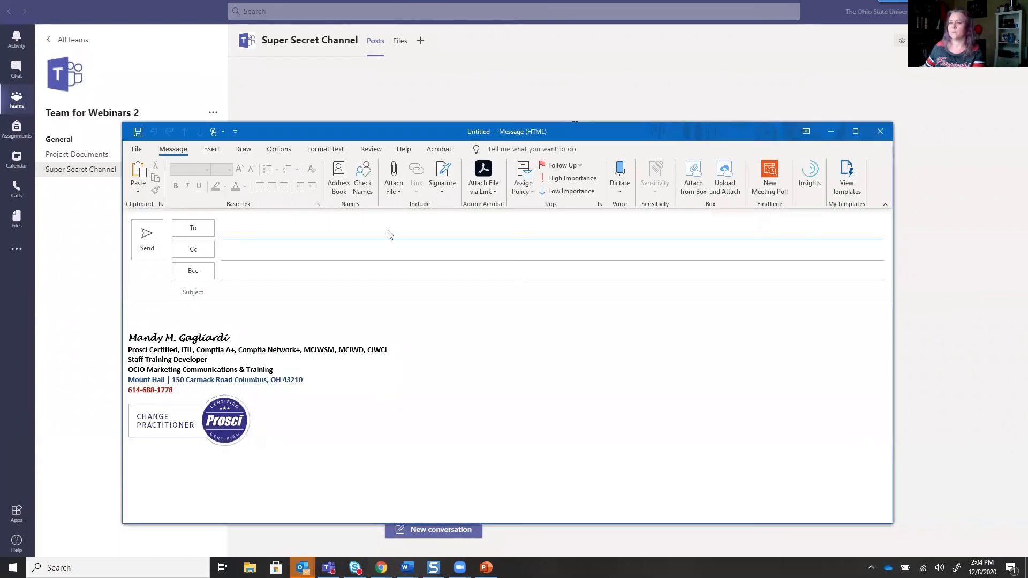
click(264, 226)
key(ctrl+v)
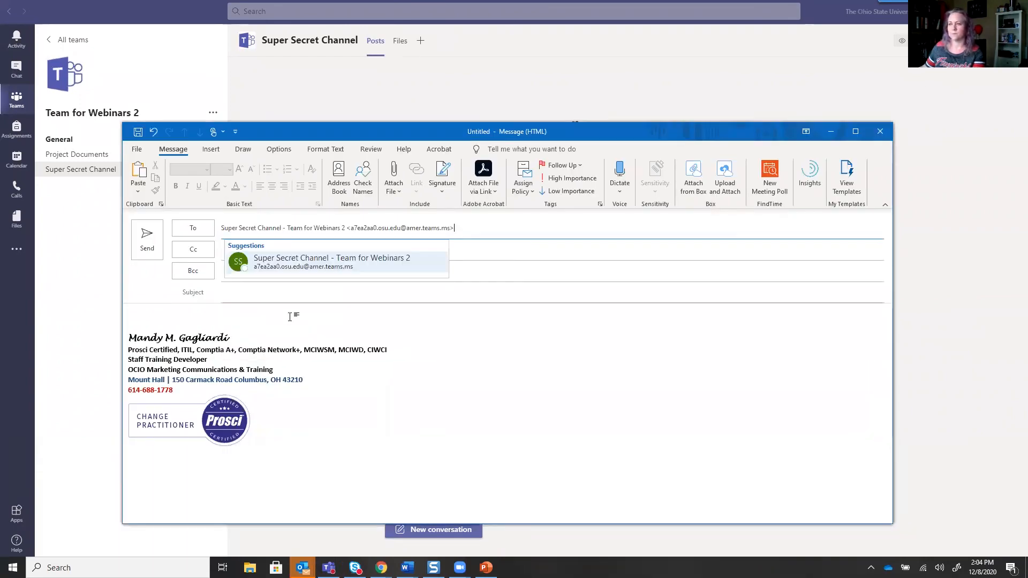
click(256, 309)
text(Th)
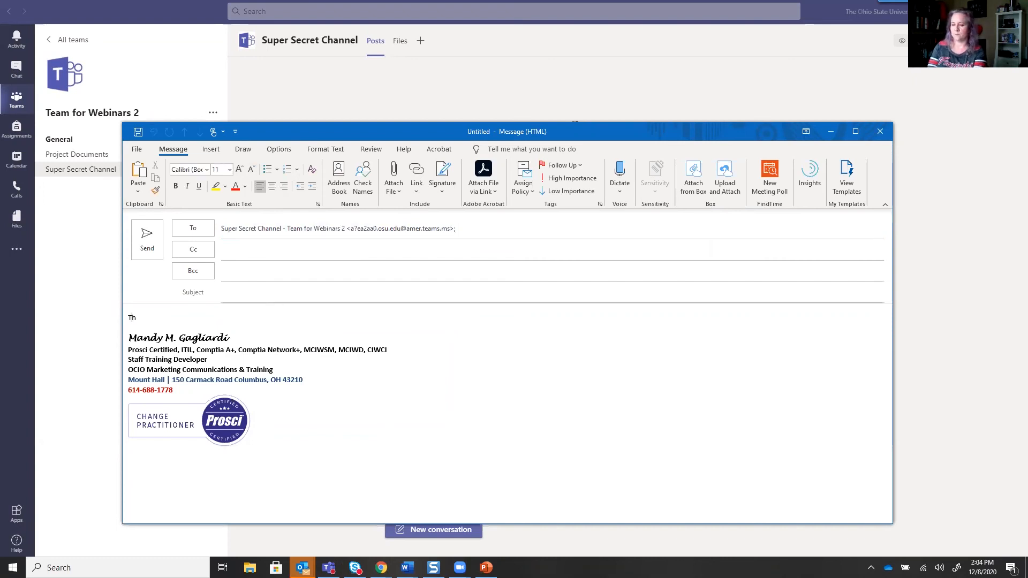
text(anks for sending)
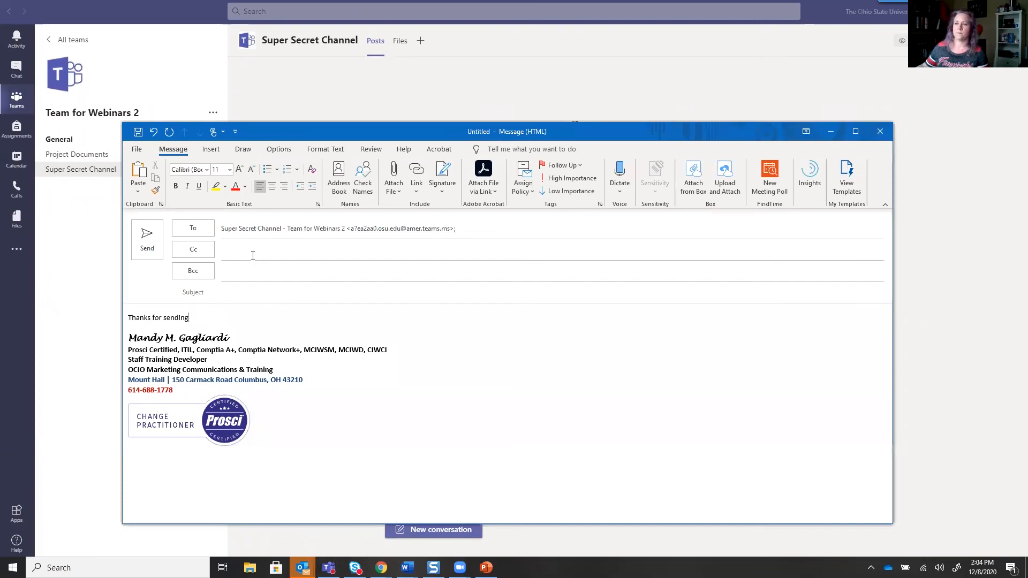
Give the email to the channel the subject "Test email" and send it
click(247, 293)
text(Test email)
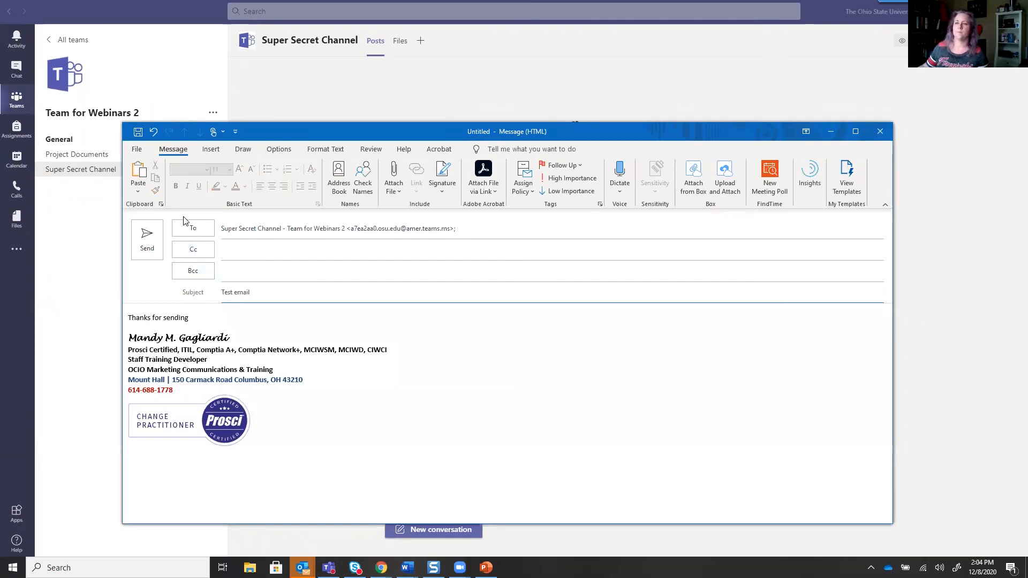
click(147, 247)
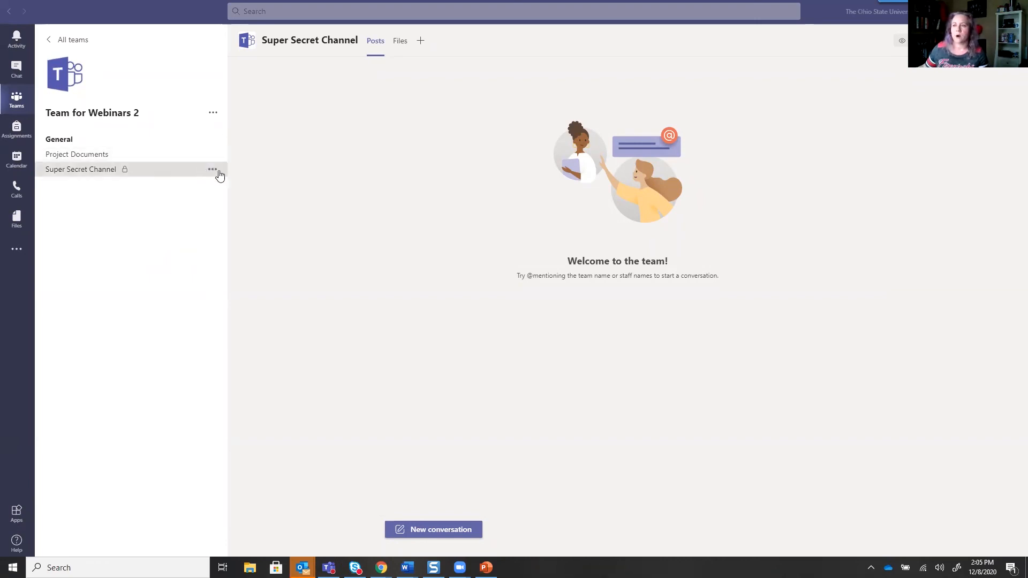
Delete Super Secret Channel from Team for Webinars 2 and confirm the deletion
click(212, 170)
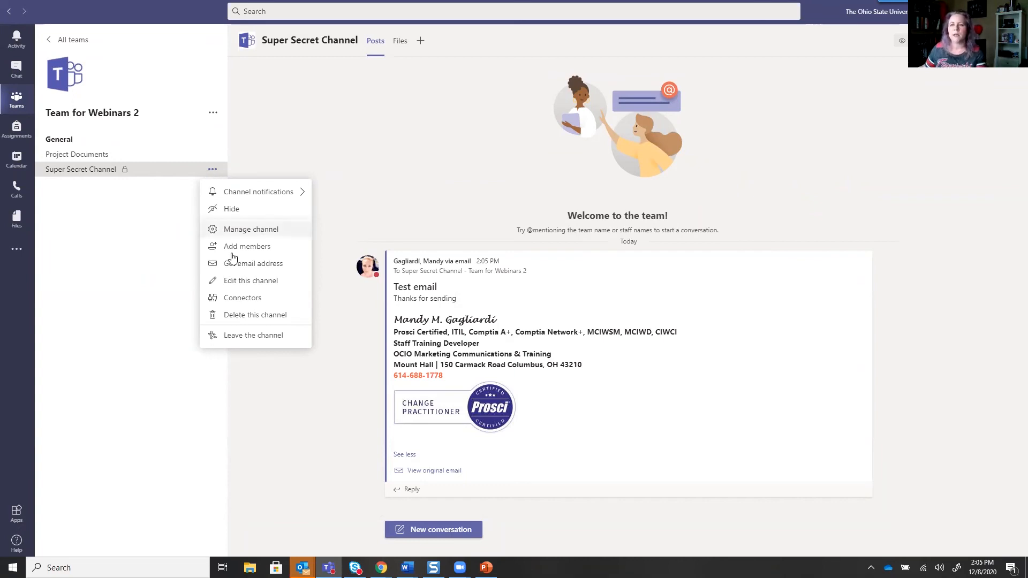
click(229, 321)
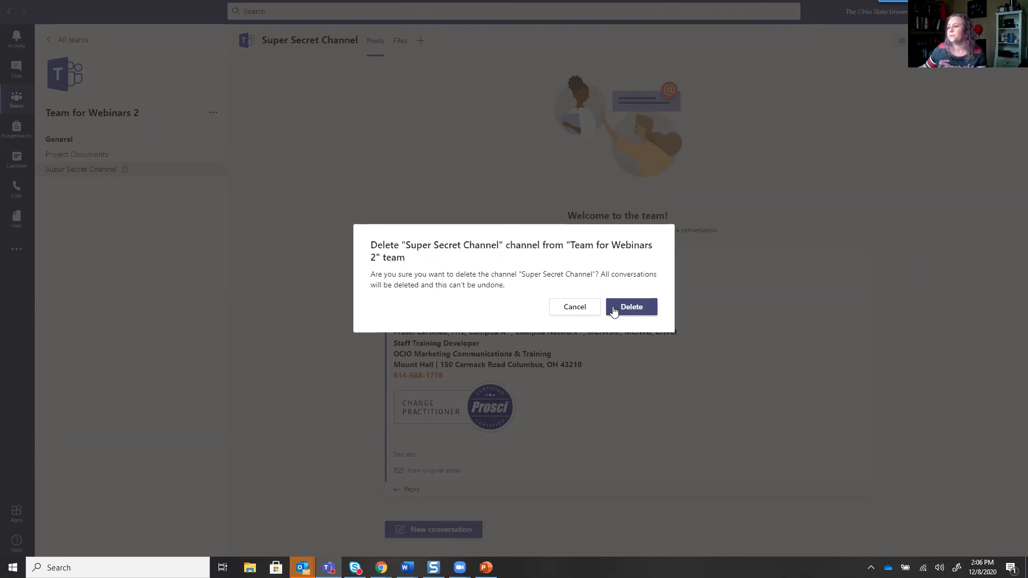
click(614, 311)
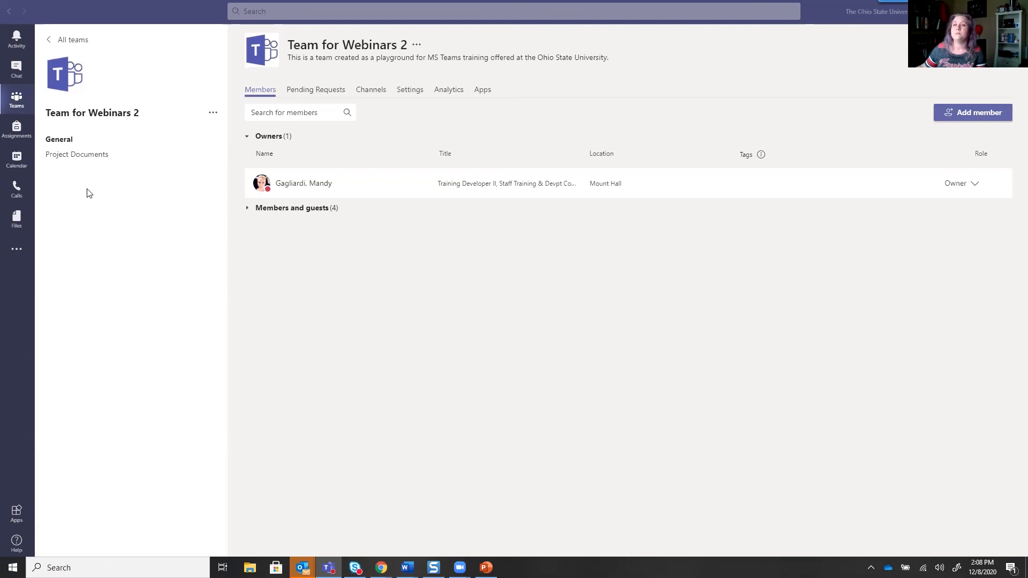
View the posts of the Project Documents channel and switch to the second Ohio State University organization listed for the account
click(85, 156)
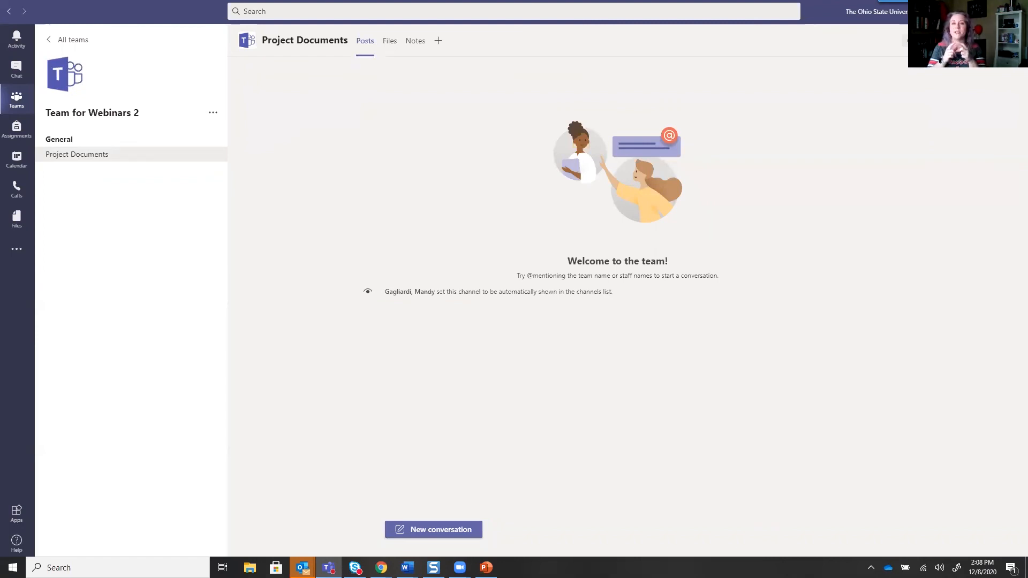
click(1013, 12)
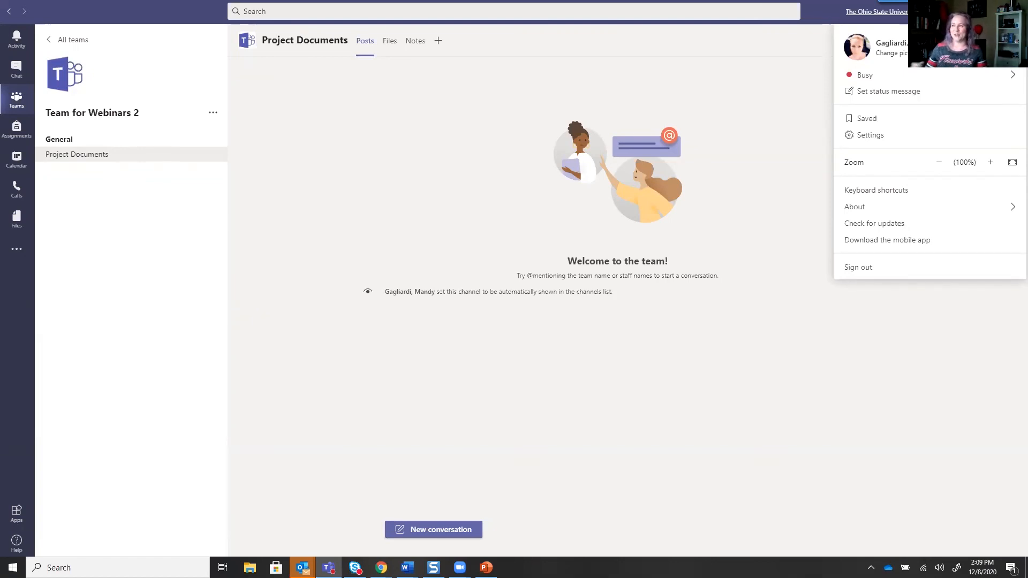
click(878, 11)
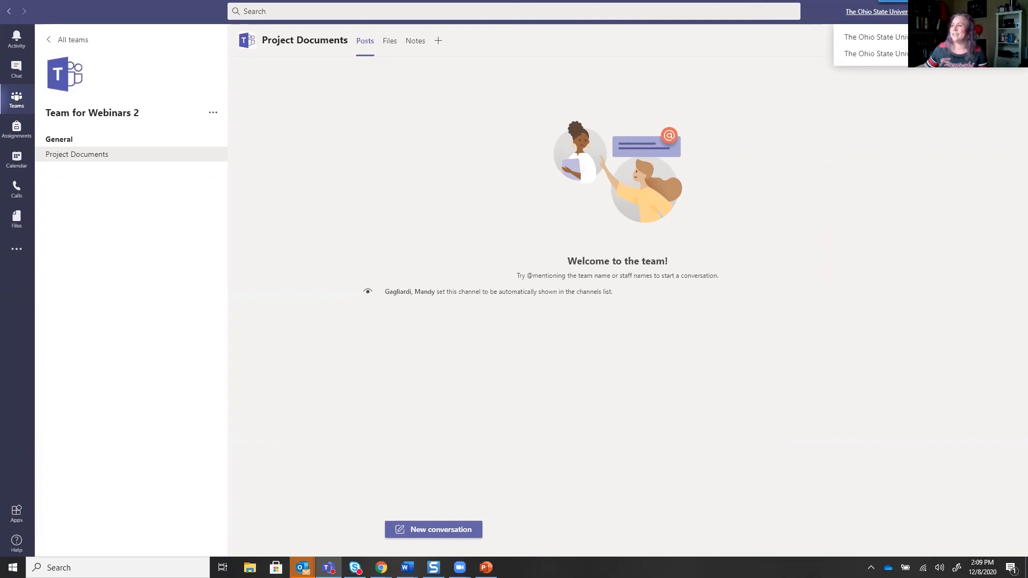
click(873, 53)
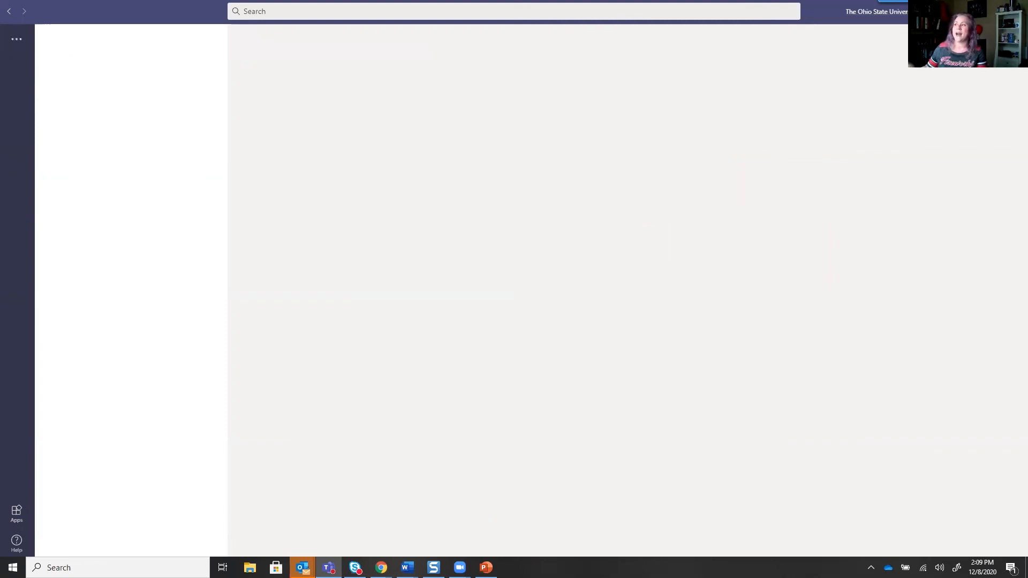